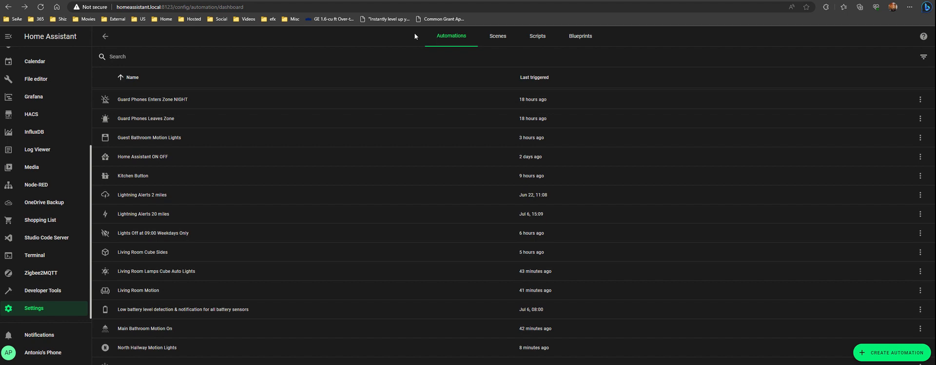
Step: Open the Living Room Motion automation and expand its triggers to examine their IDs, durations and the sunrise event
click(157, 290)
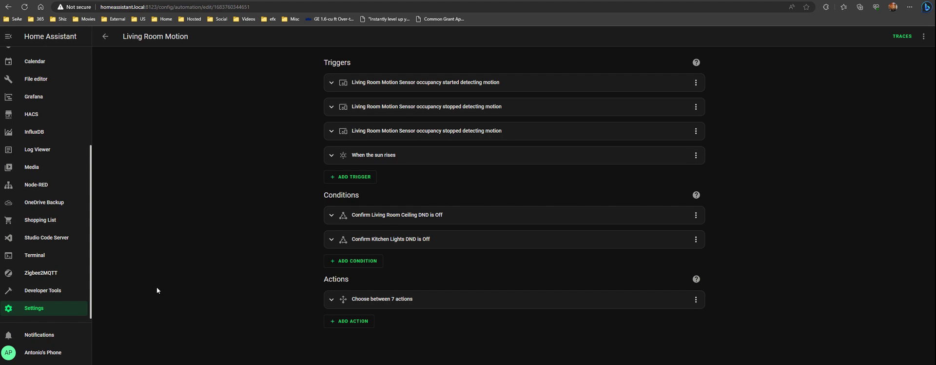
click(410, 299)
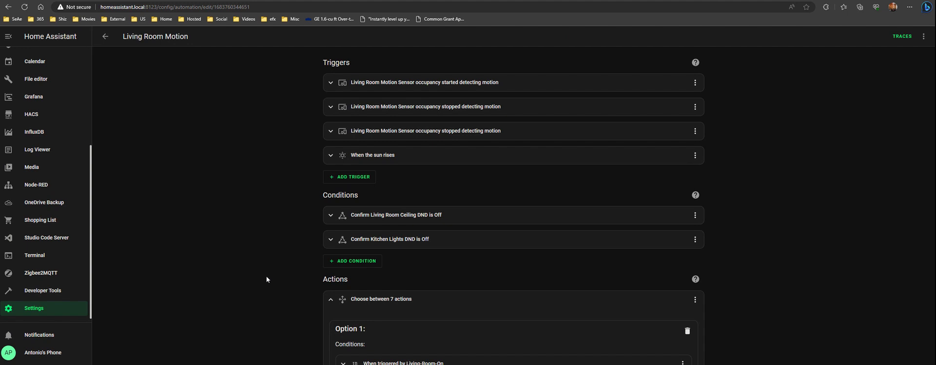
click(380, 83)
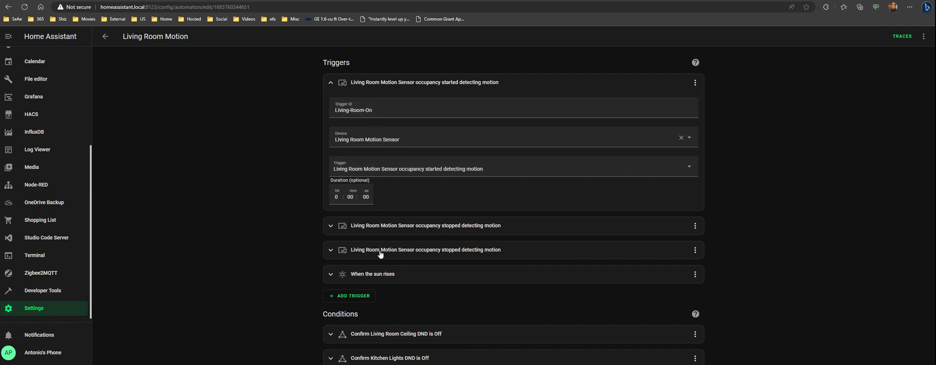
click(381, 232)
scroll(248, 174, down, 2)
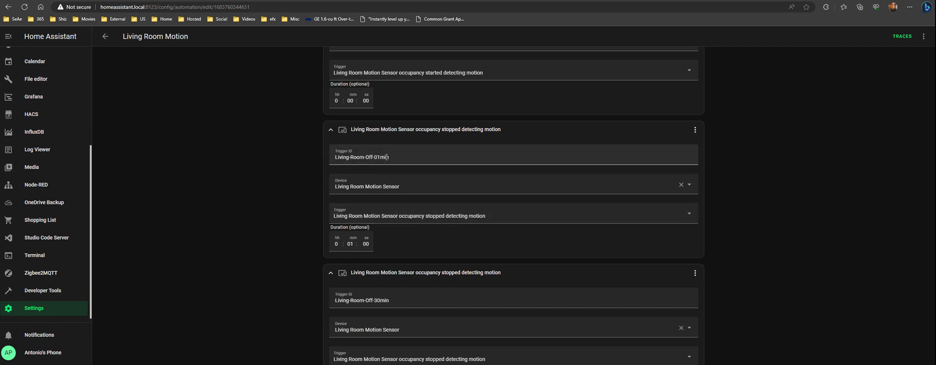
scroll(388, 156, down, 3)
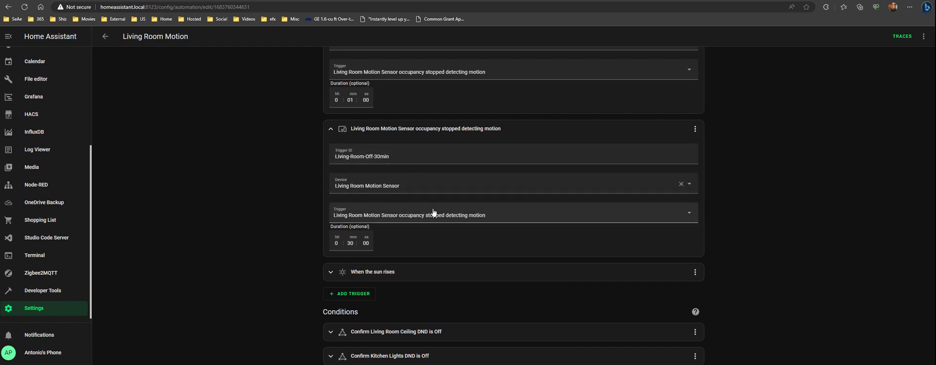
click(371, 271)
scroll(293, 234, down, 4)
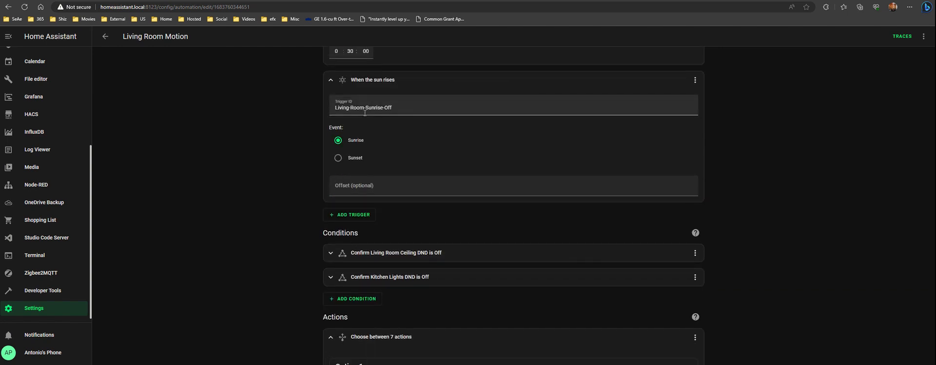
scroll(247, 168, down, 2)
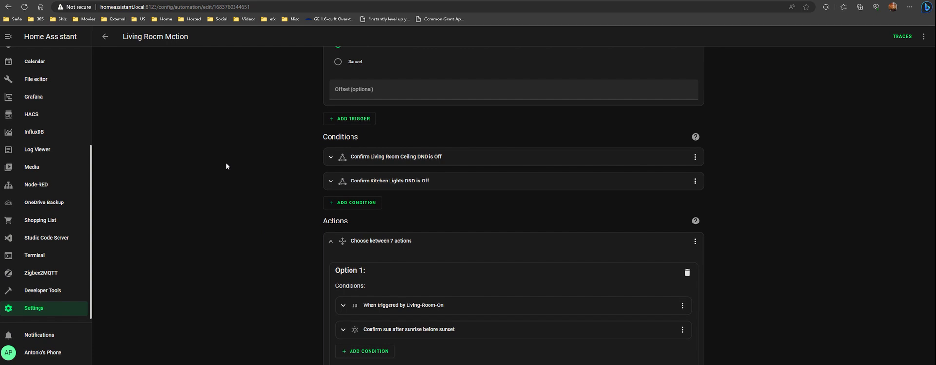
Step: Examine the Living Room Ceiling DND and Kitchen Lights DND conditions, collapsing each one after viewing
click(428, 163)
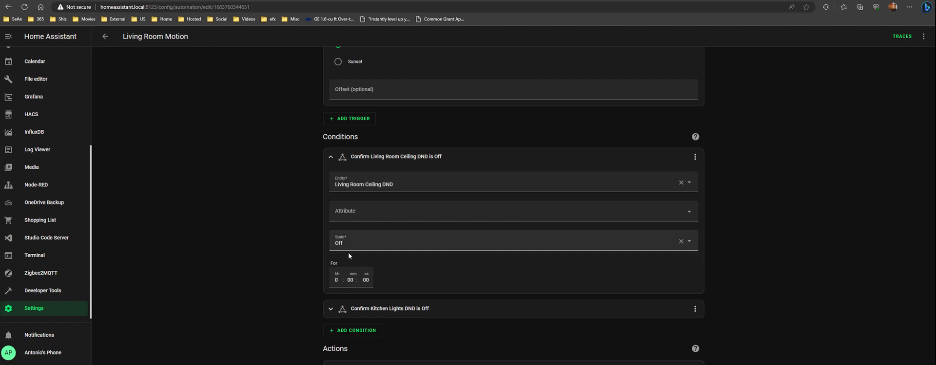
click(402, 156)
click(377, 181)
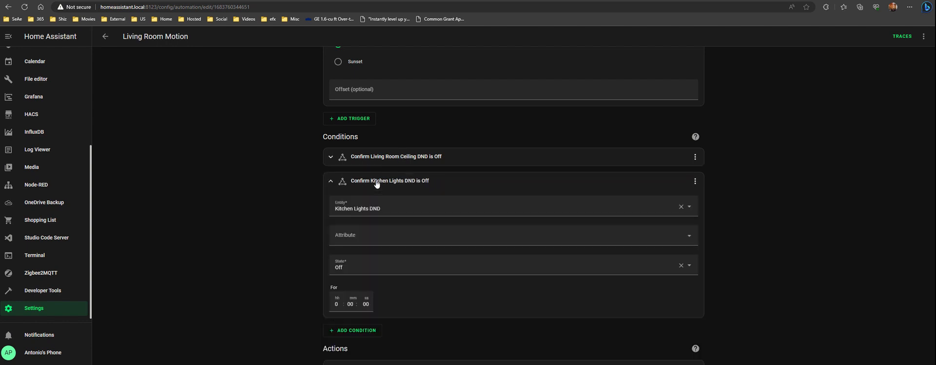
click(376, 181)
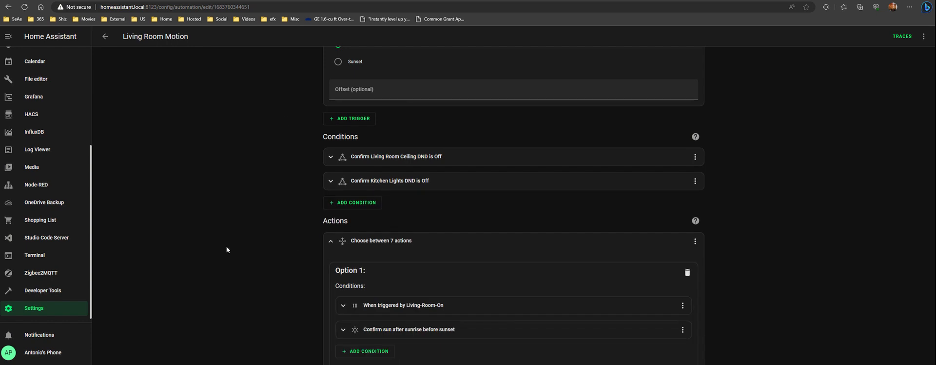
Step: Look through the conditions and actions of the options inside the Choose action
scroll(225, 244, down, 3)
scroll(222, 235, down, 12)
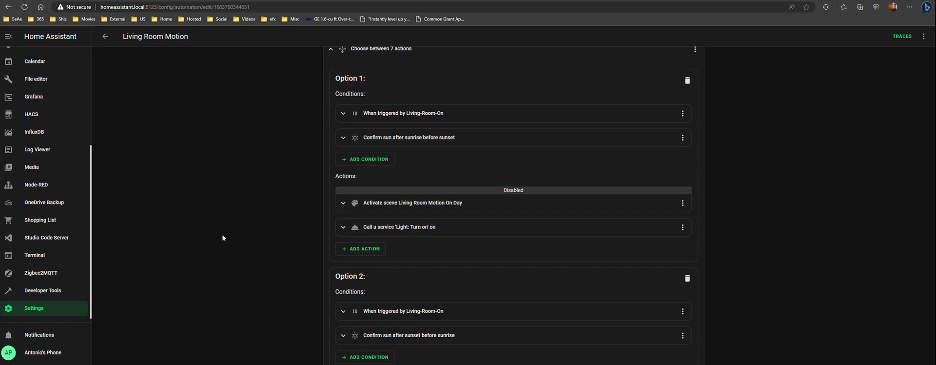
scroll(222, 235, down, 2)
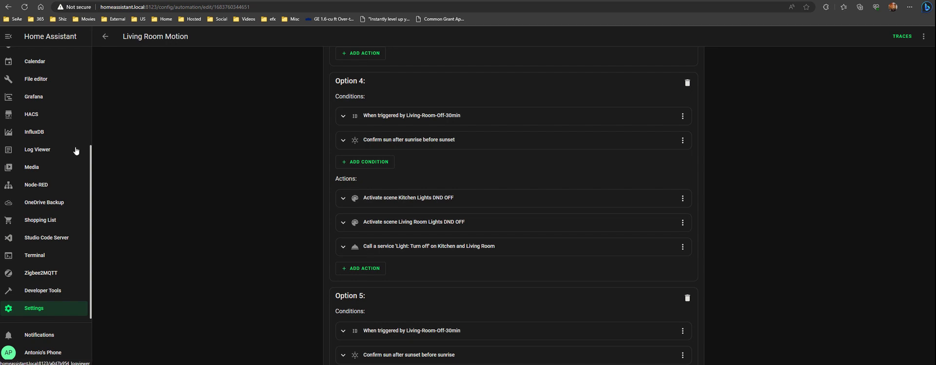
scroll(297, 148, down, 8)
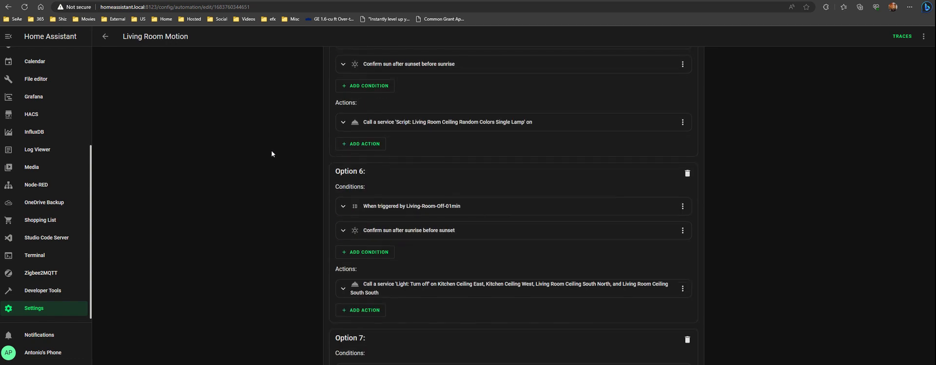
scroll(272, 150, up, 15)
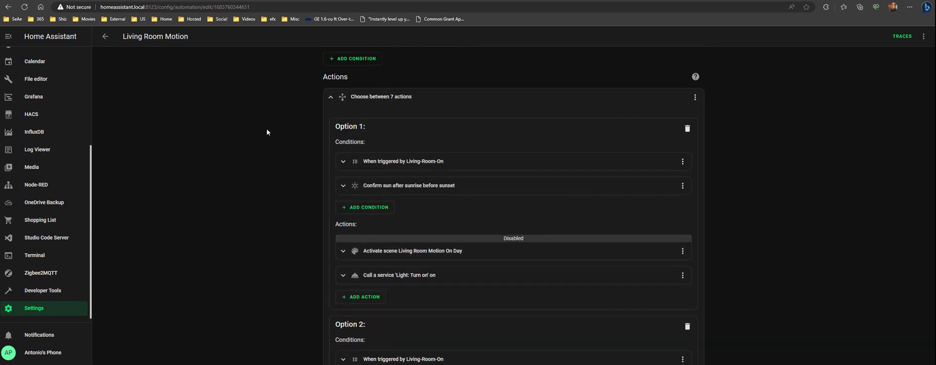
scroll(271, 133, up, 3)
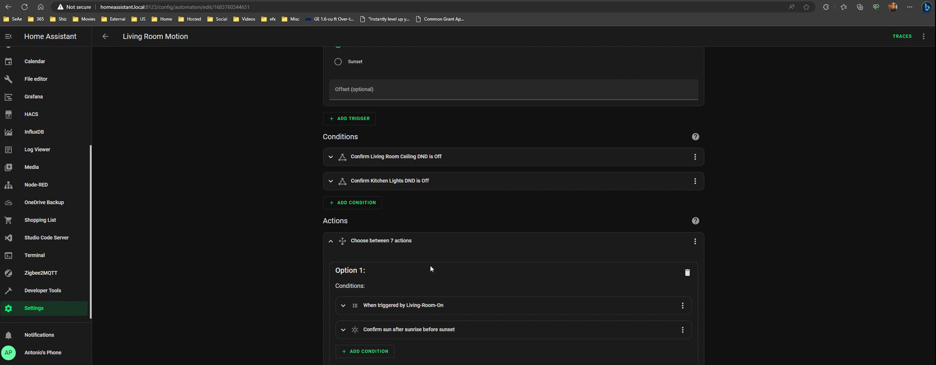
scroll(235, 100, up, 3)
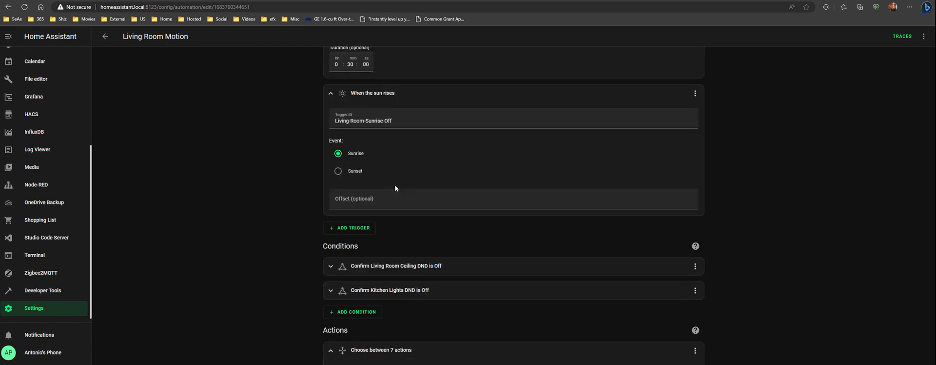
scroll(394, 176, down, 3)
scroll(227, 157, down, 4)
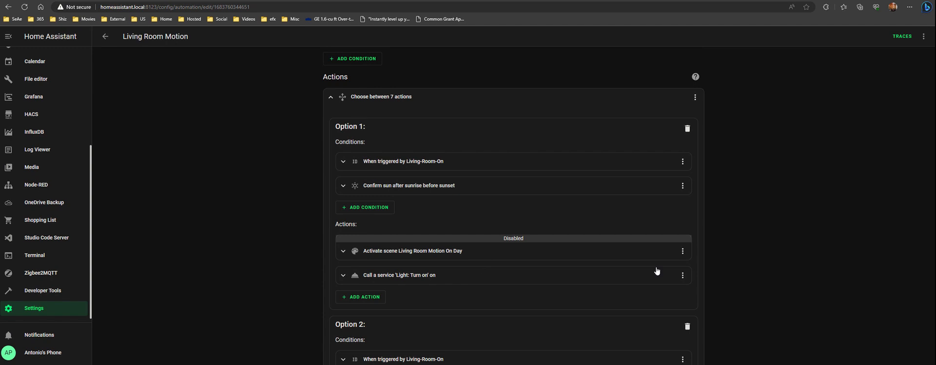
click(682, 252)
click(706, 236)
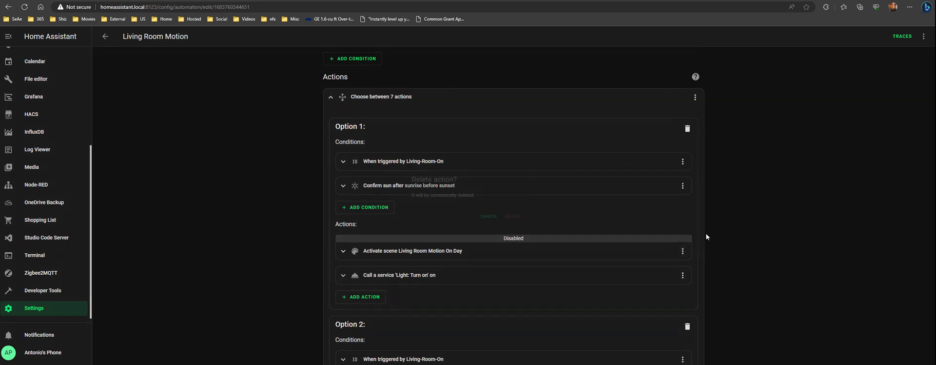
click(491, 219)
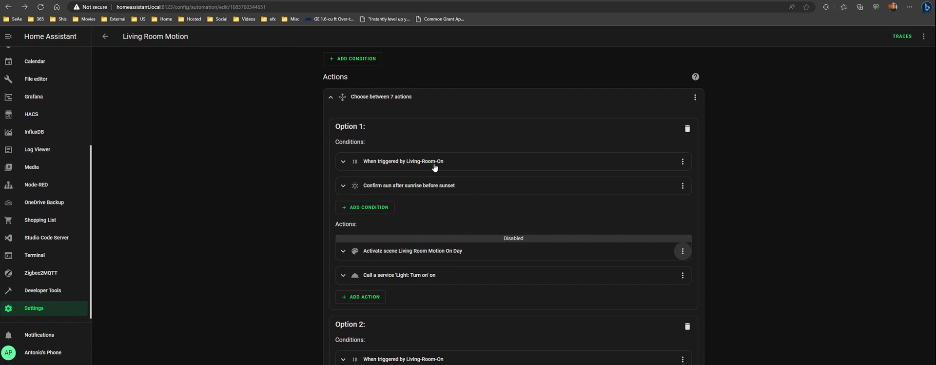
Step: Review the trigger IDs again and collapse the expanded motion and sunrise triggers
scroll(426, 169, up, 5)
scroll(426, 169, up, 8)
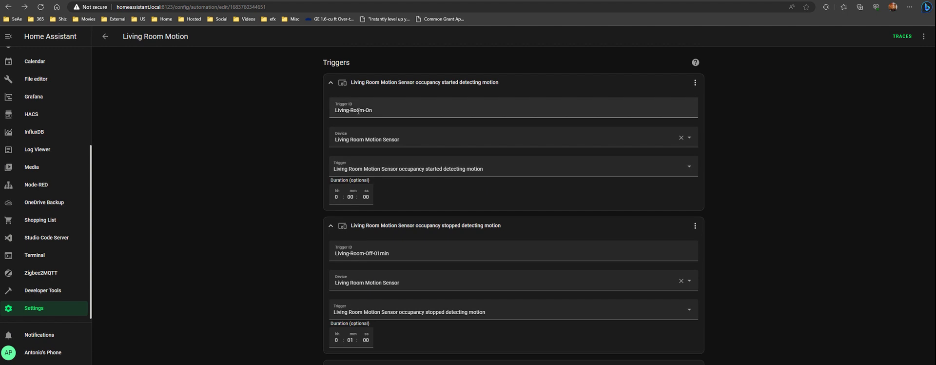
scroll(264, 94, down, 6)
scroll(289, 166, down, 2)
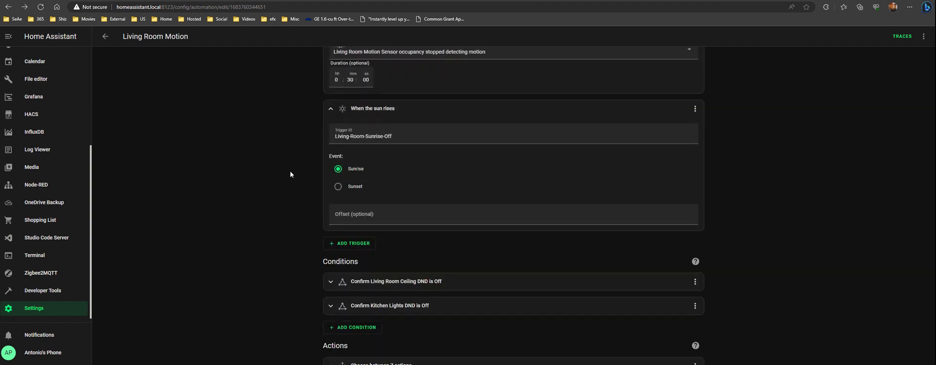
scroll(290, 171, up, 6)
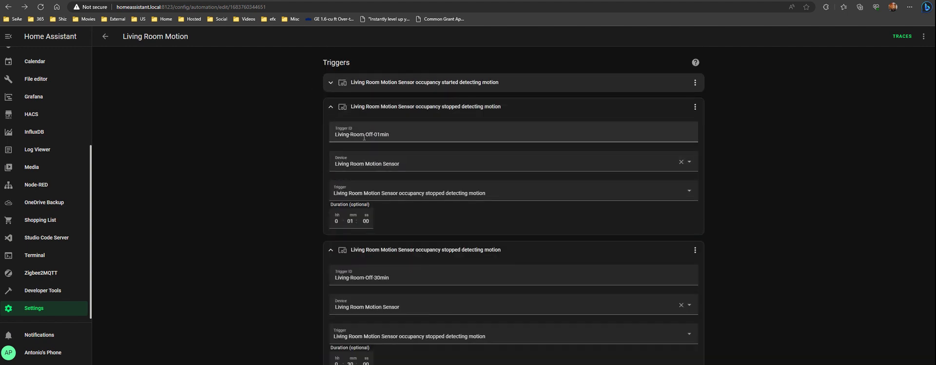
click(330, 250)
click(329, 109)
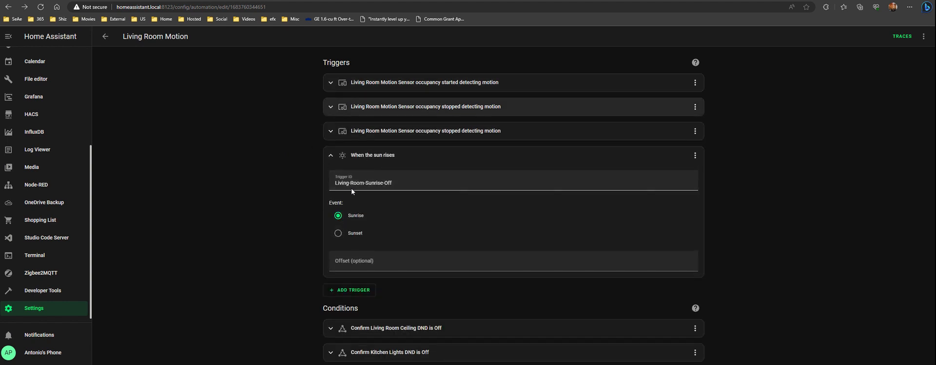
click(331, 156)
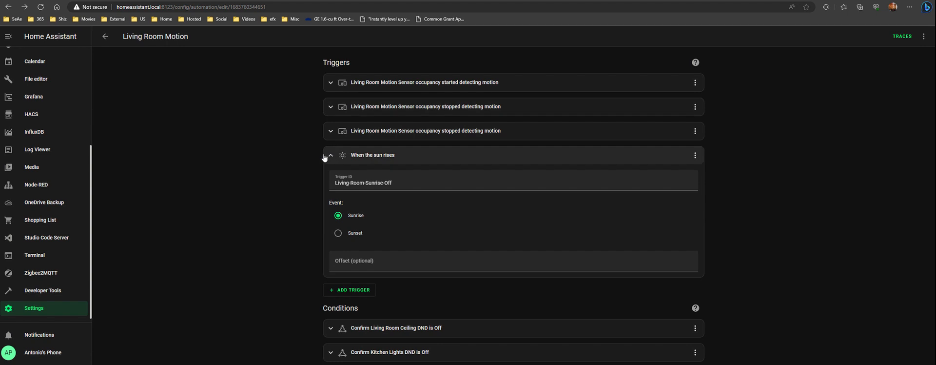
Step: Expand Option 1's disabled Living Room Motion On Day scene action and its 'Light: Turn on' service call to view their settings
scroll(268, 207, down, 5)
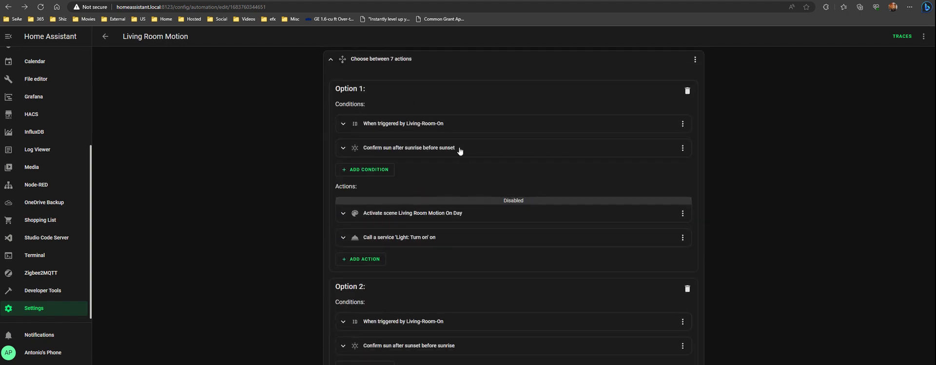
scroll(414, 137, up, 3)
scroll(390, 146, down, 3)
click(478, 216)
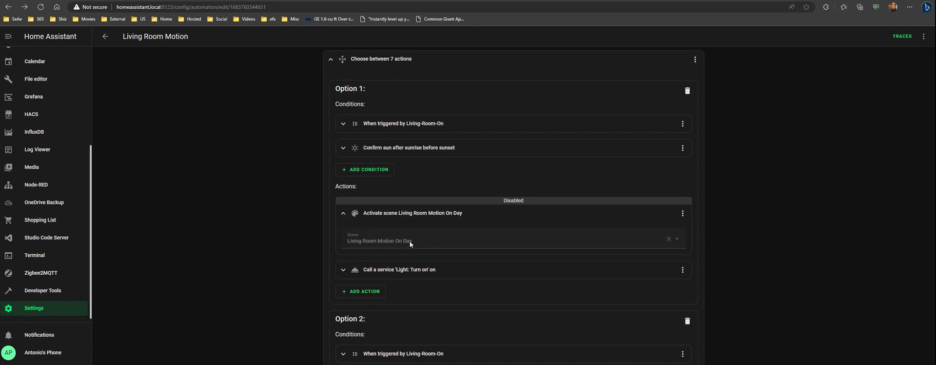
click(424, 270)
scroll(289, 214, down, 3)
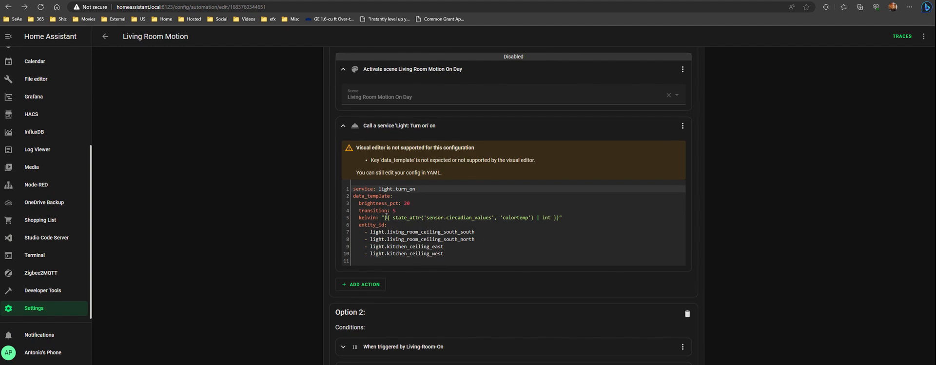
Step: Examine the kelvin template, entity list, brightness and transition lines in the 'Light: Turn on' YAML of Option 1
drag(381, 215, 563, 217)
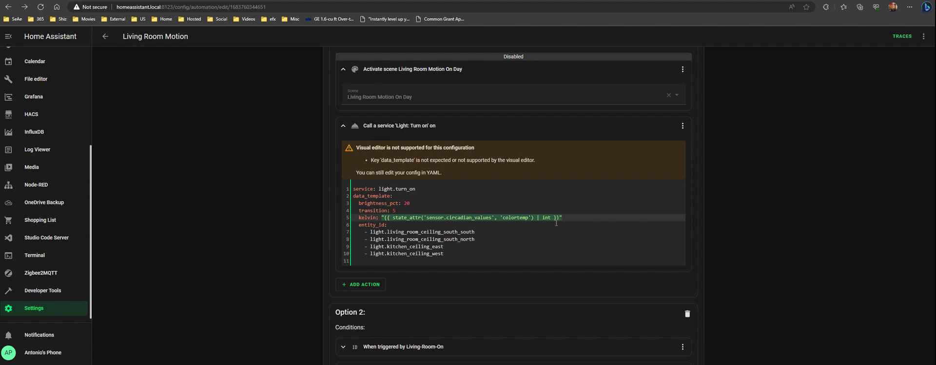
drag(499, 227, 495, 229)
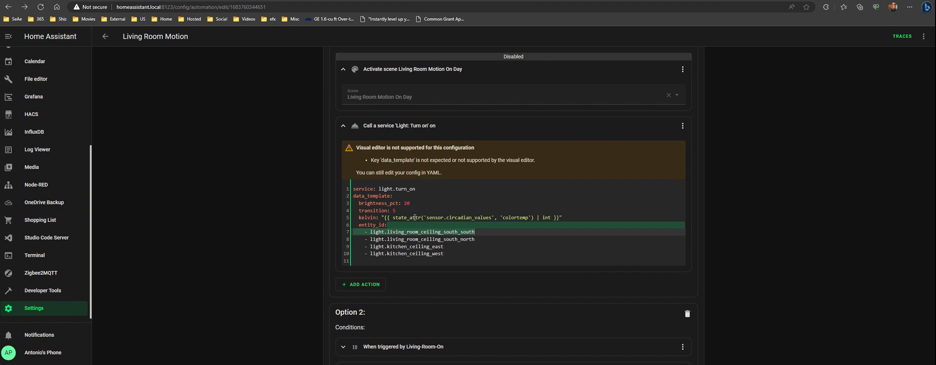
click(571, 218)
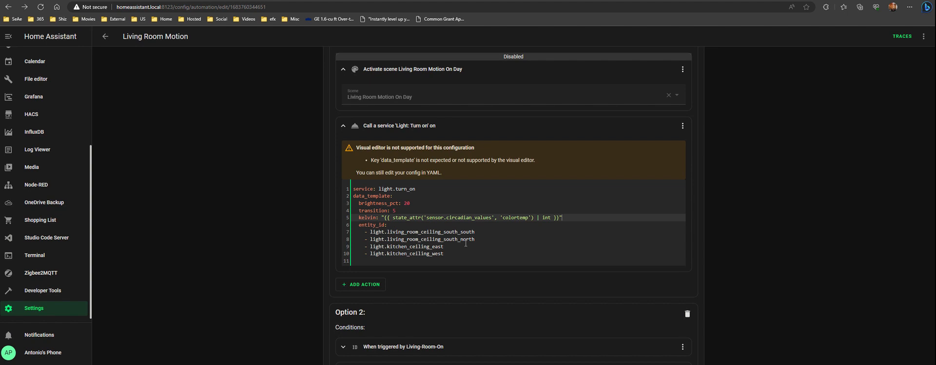
click(422, 202)
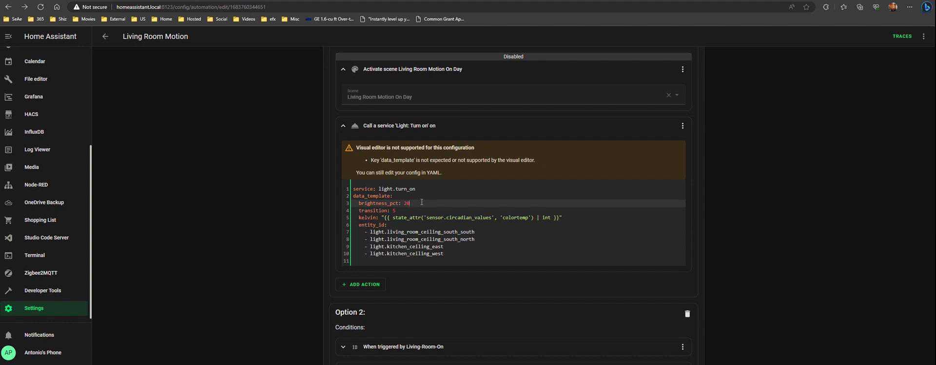
click(402, 211)
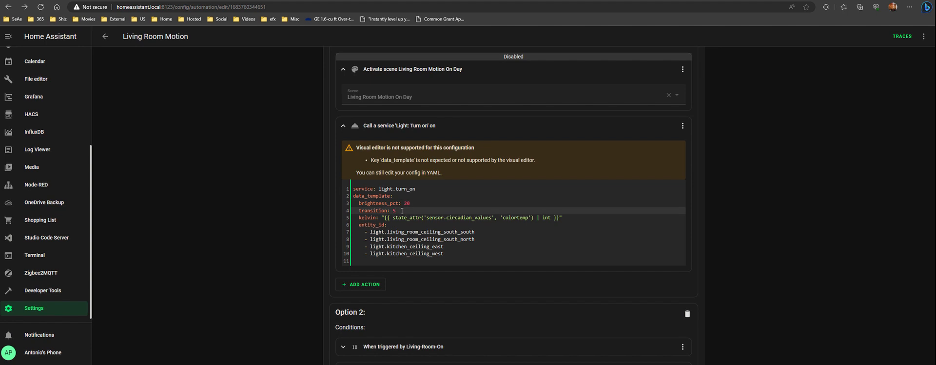
Step: Collapse the scene action and the 'Light: Turn on' service call in Option 1
scroll(302, 130, up, 2)
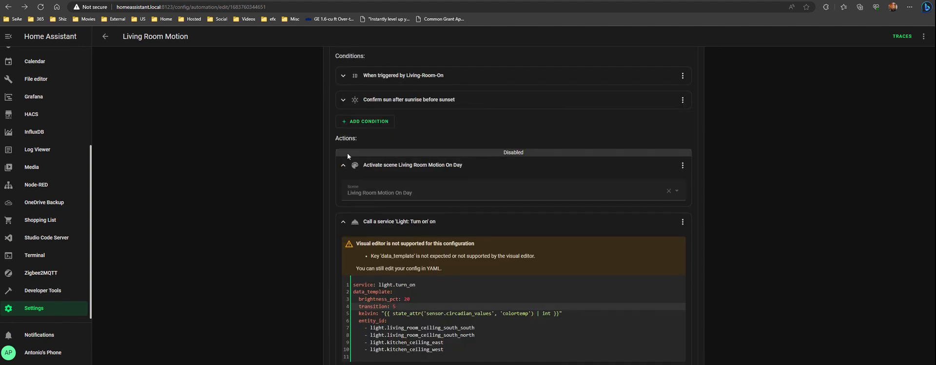
click(344, 164)
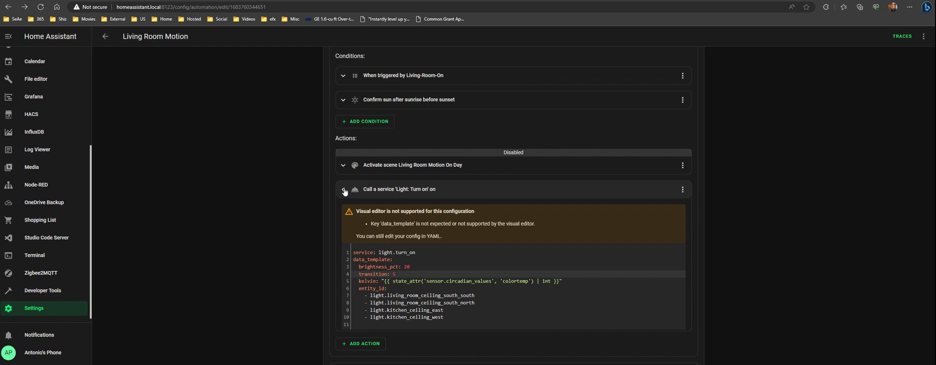
click(346, 190)
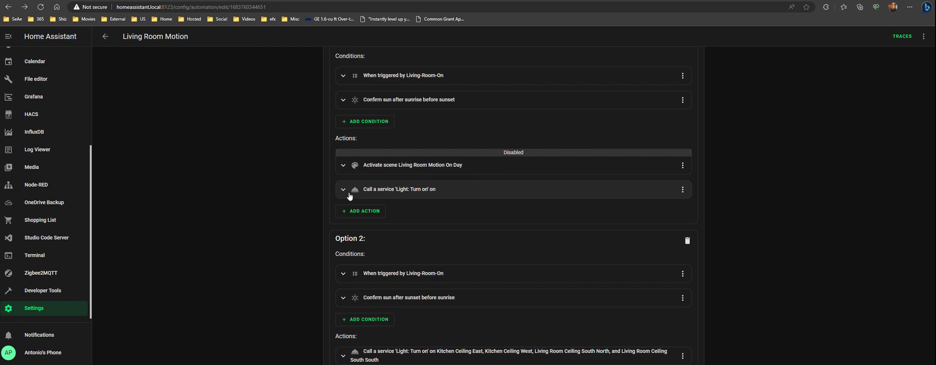
Step: Delete the disabled Living Room Motion On Day scene action from Option 1
click(683, 165)
click(712, 276)
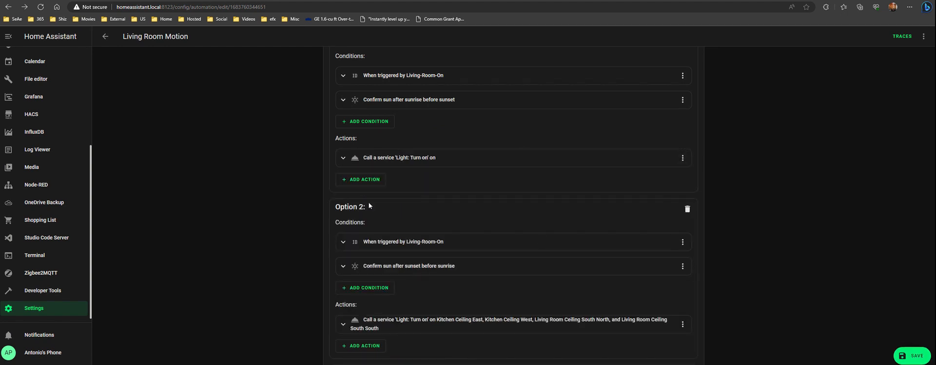
scroll(215, 182, down, 1)
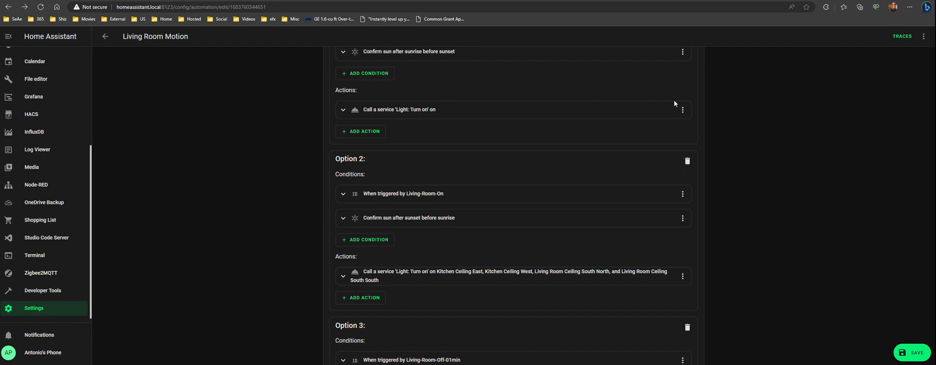
click(683, 109)
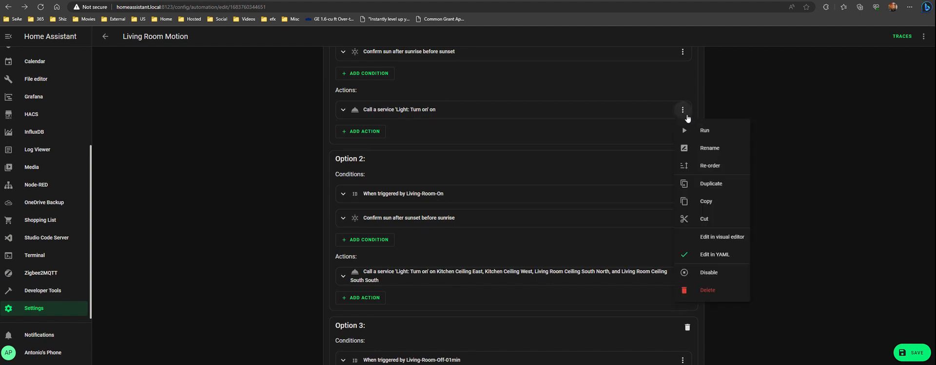
click(723, 290)
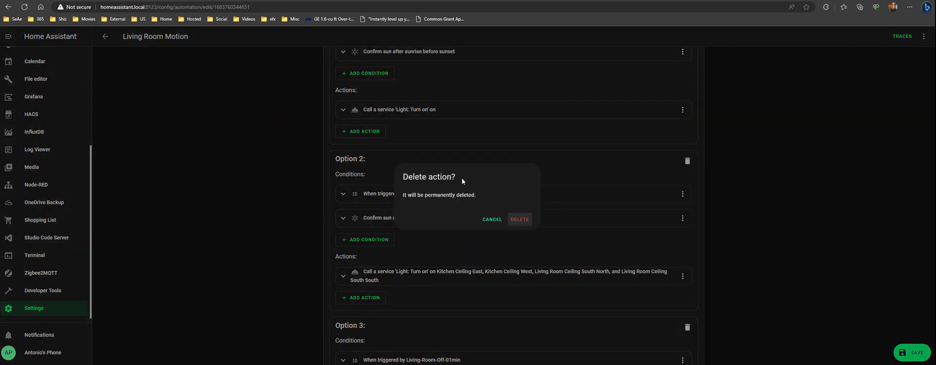
click(490, 220)
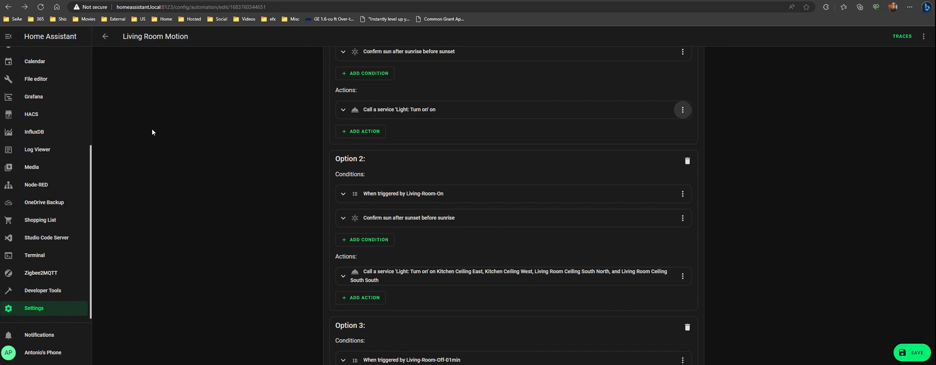
Step: Expand the 'Light: Turn on' service call in Option 2 and examine its target lights, transition, colour and brightness settings
scroll(241, 157, down, 2)
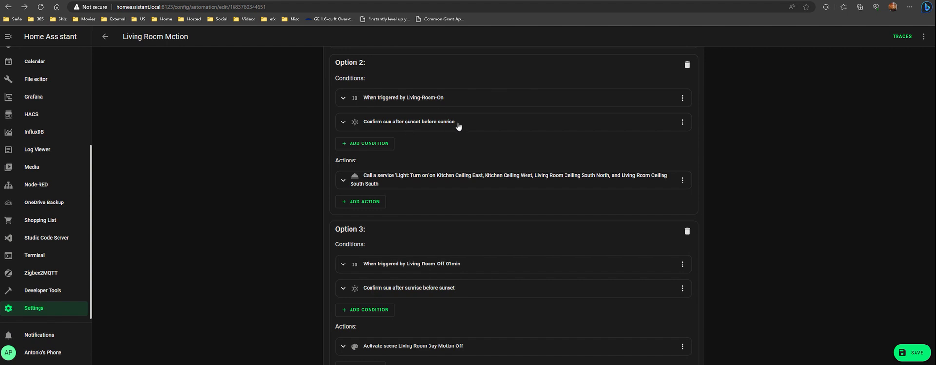
click(428, 176)
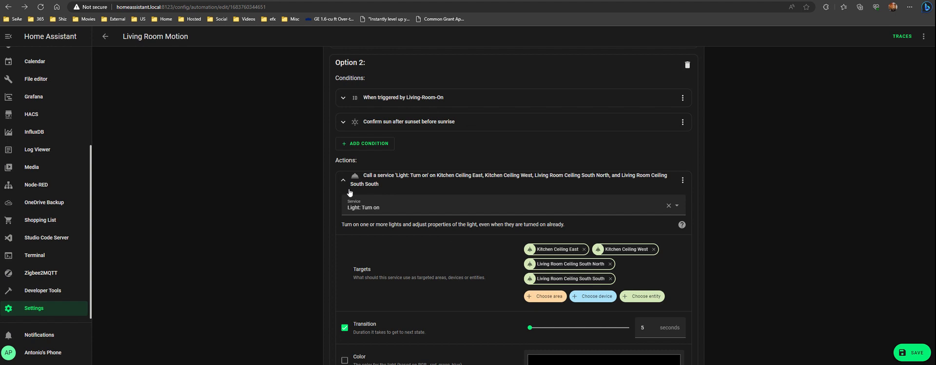
scroll(315, 189, down, 3)
scroll(316, 193, down, 1)
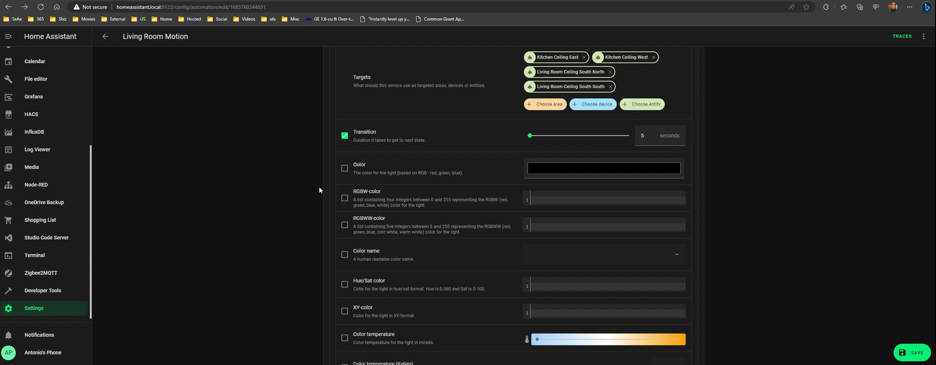
scroll(207, 162, up, 4)
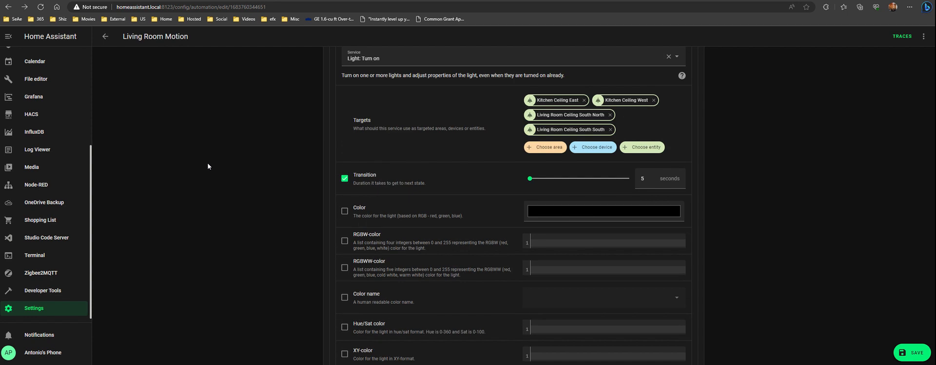
scroll(417, 263, down, 2)
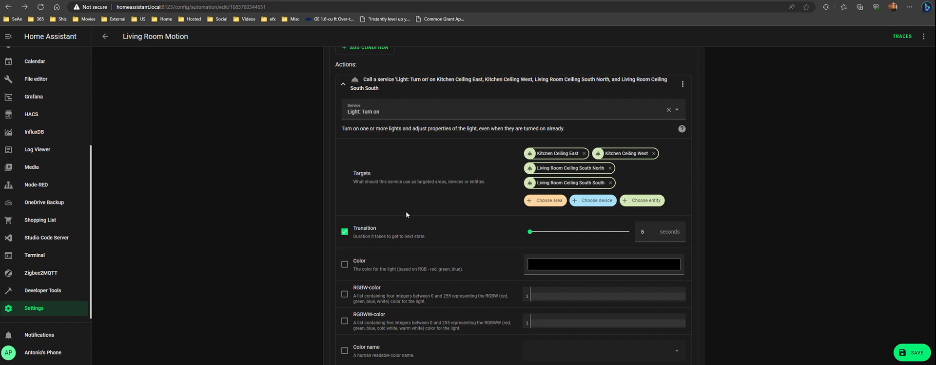
scroll(407, 215, down, 6)
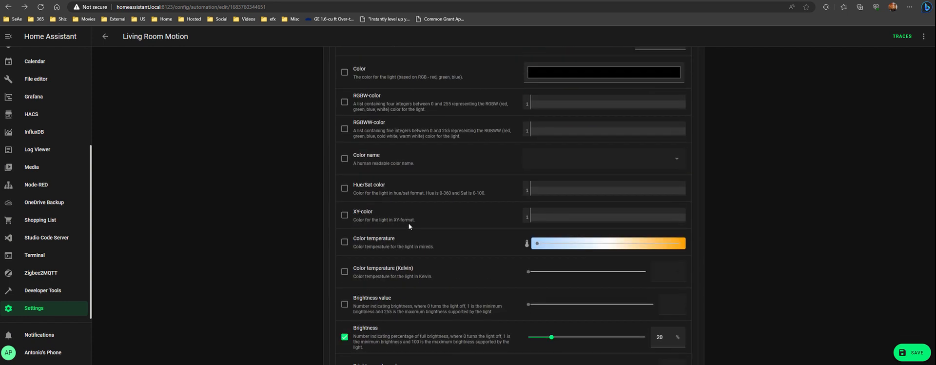
scroll(408, 227, down, 1)
Step: Recheck the targets, transition and brightness of Option 2's 'Light: Turn on' service call and collapse it
scroll(440, 232, up, 8)
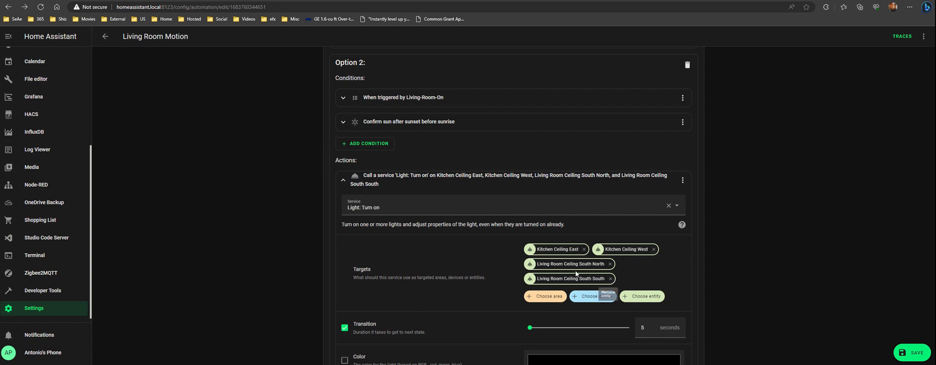
scroll(406, 199, down, 4)
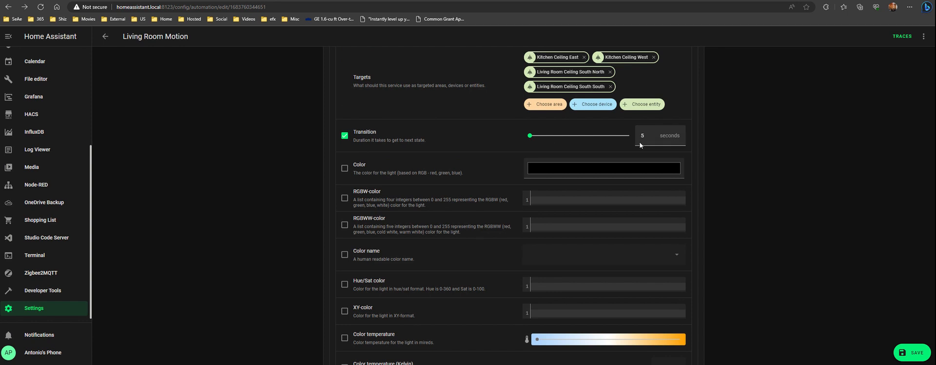
scroll(463, 186, down, 4)
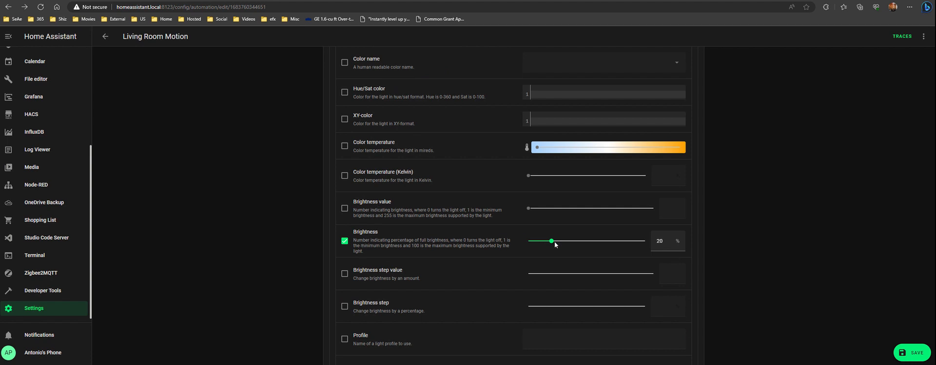
scroll(533, 238, down, 5)
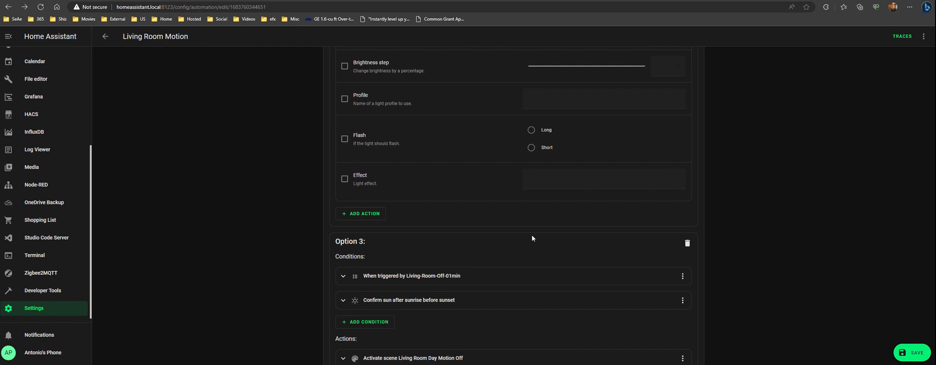
scroll(531, 234, up, 15)
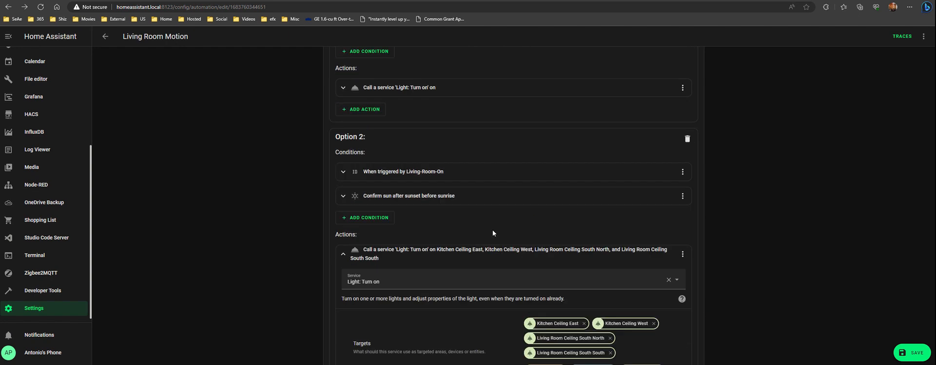
click(343, 276)
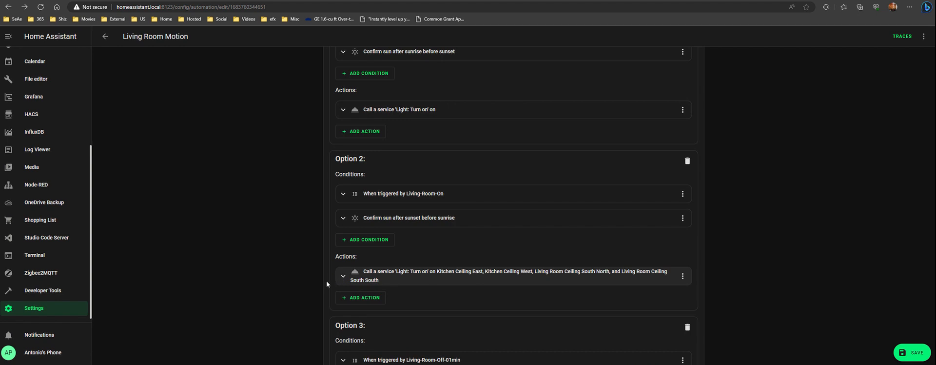
Step: Expand Option 3's Living Room Day Motion Off scene action to view the scene it activates
scroll(322, 262, down, 3)
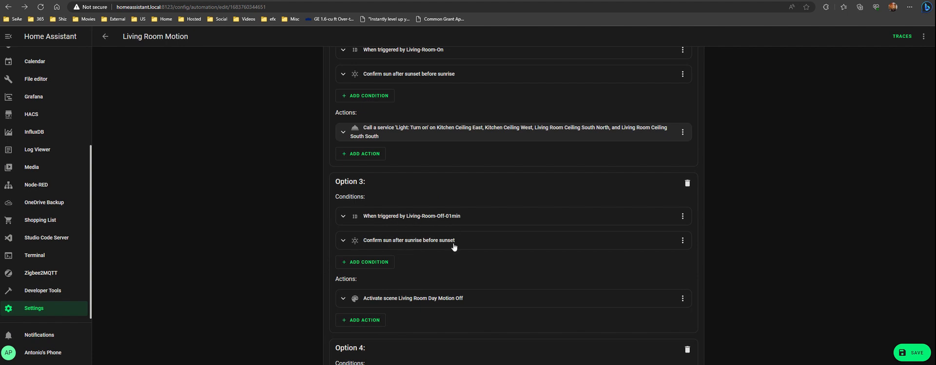
click(441, 300)
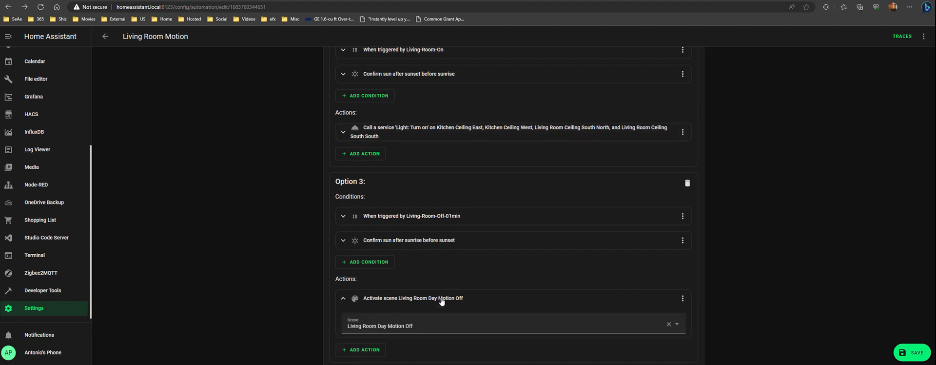
scroll(441, 295, down, 4)
scroll(439, 294, up, 2)
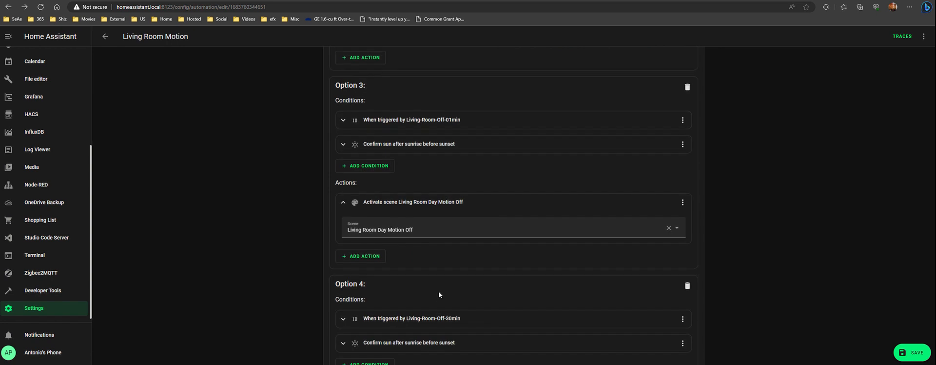
Step: Review the automation's triggers and compare the trigger and sun conditions and actions of Options 1 to 4
scroll(438, 291, up, 15)
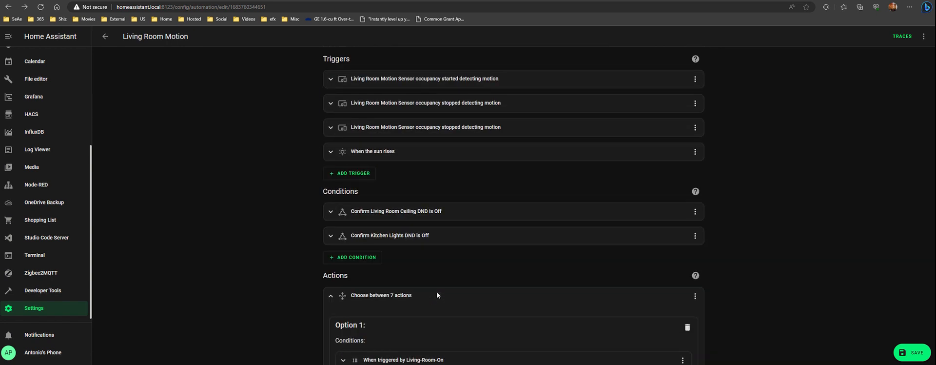
scroll(437, 294, down, 5)
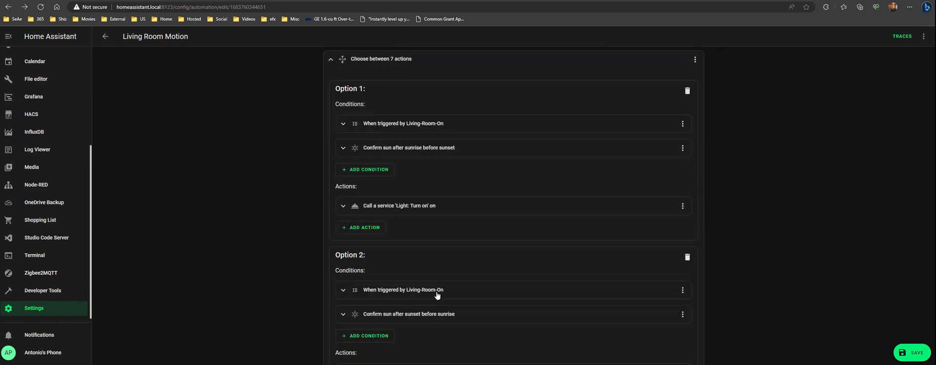
scroll(437, 293, down, 4)
scroll(437, 294, down, 3)
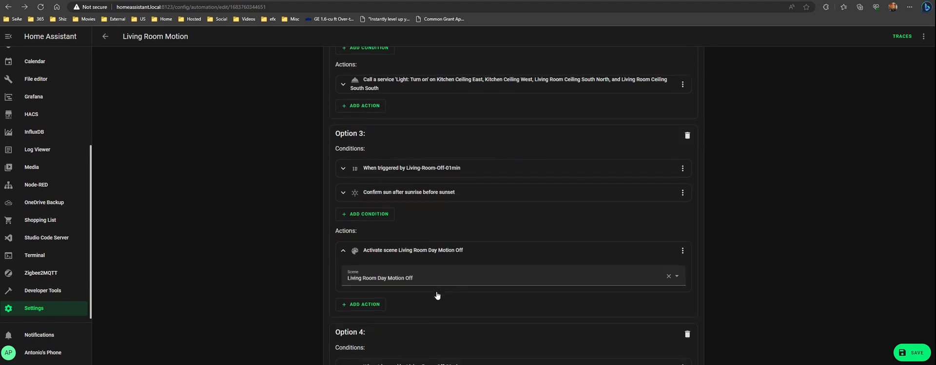
scroll(437, 294, down, 2)
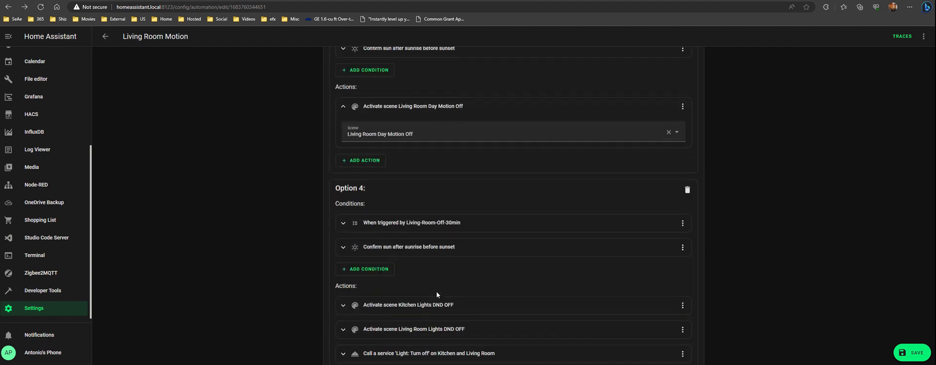
scroll(437, 293, up, 5)
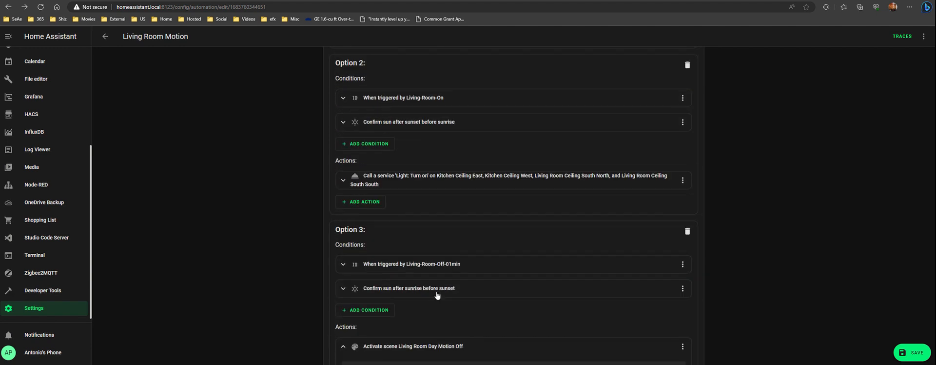
scroll(437, 294, down, 5)
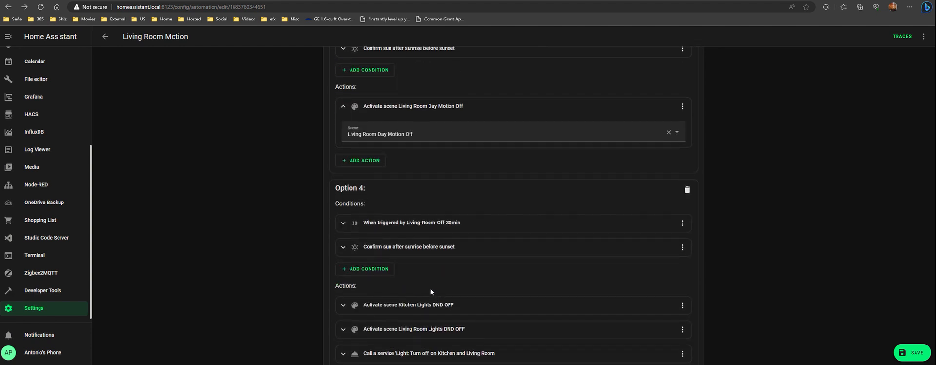
scroll(313, 267, down, 3)
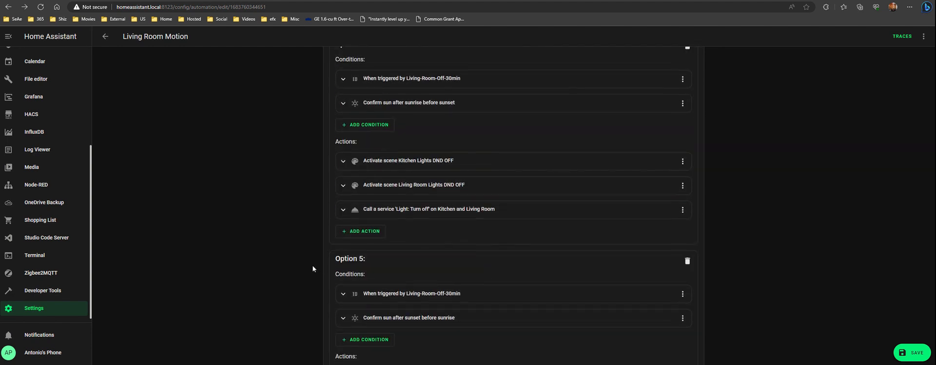
Step: Return to Option 1, expand its 'Light: Turn on' service call to check the YAML, and collapse it
scroll(312, 265, up, 5)
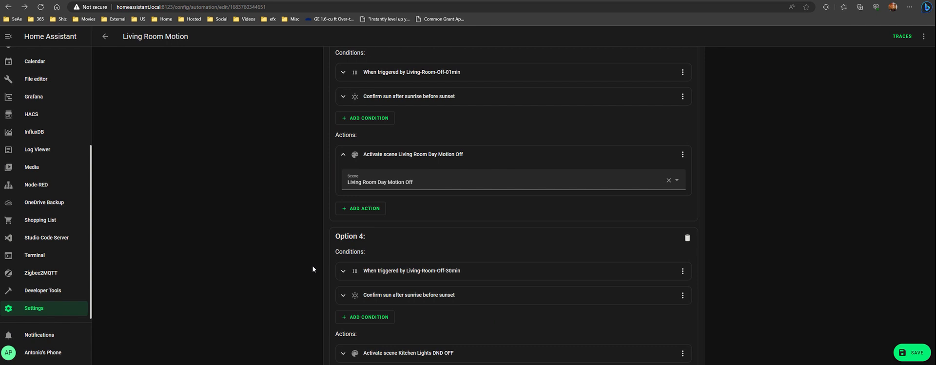
scroll(313, 267, up, 3)
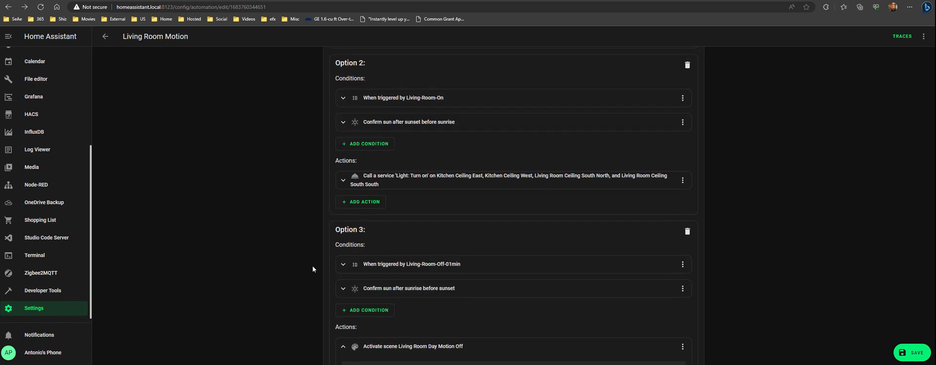
scroll(312, 268, up, 1)
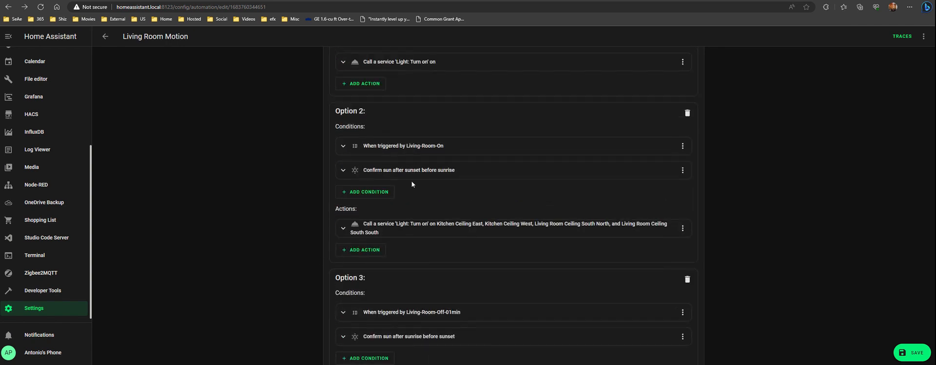
scroll(438, 182, up, 3)
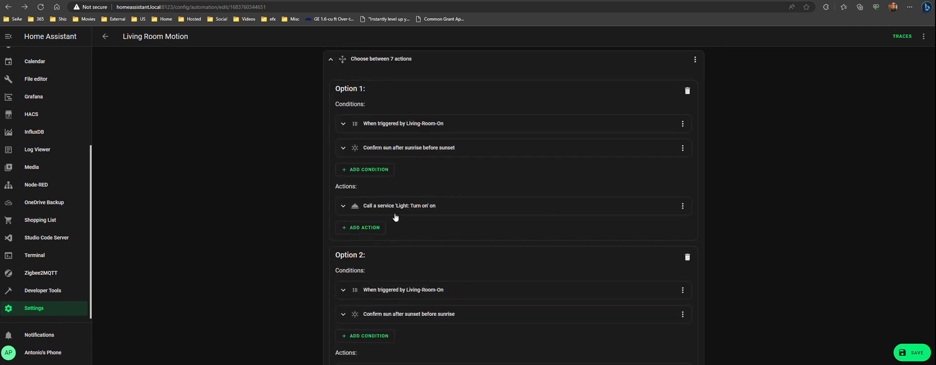
click(416, 206)
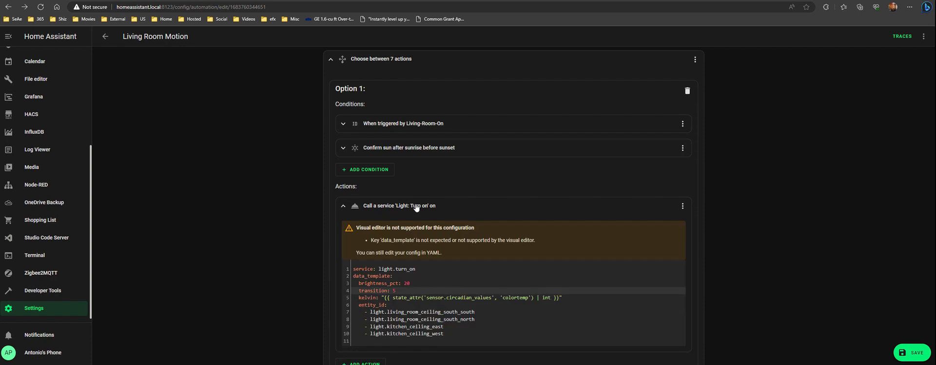
click(415, 206)
Step: Return to Option 3 and review its conditions and scene action alongside those of Option 4
scroll(309, 220, down, 6)
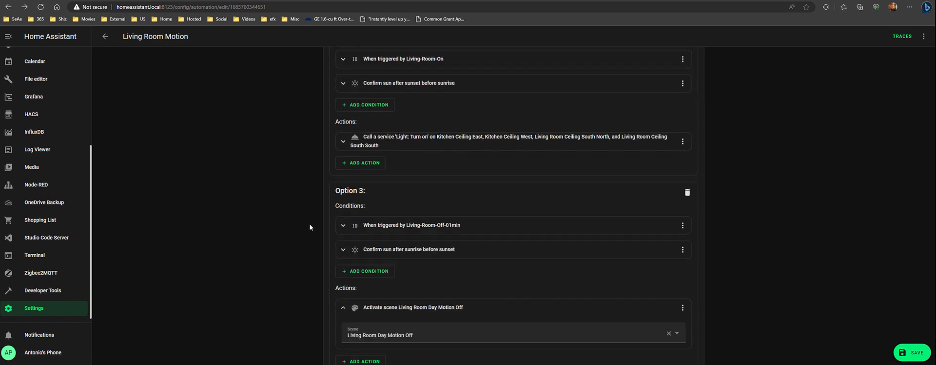
scroll(309, 223, down, 3)
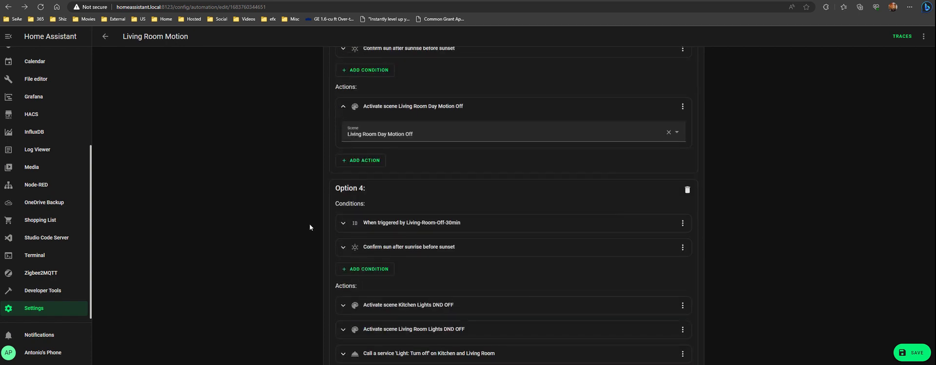
scroll(309, 223, up, 2)
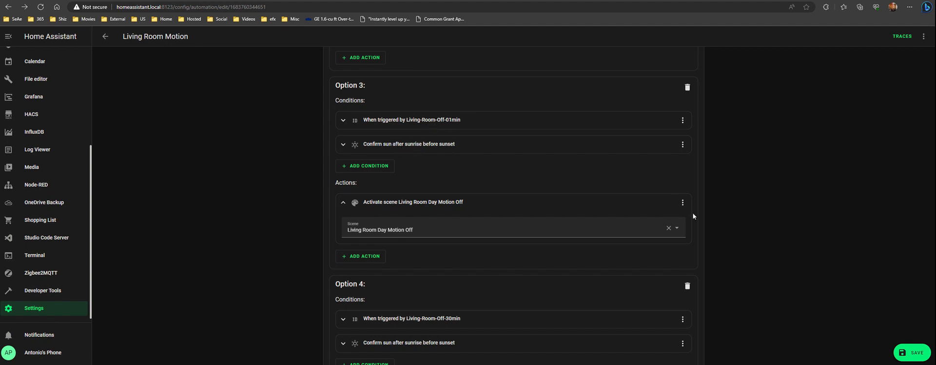
Step: Cut the Living Room Day Motion Off scene action from Option 3 and add a call service action in its place
click(683, 204)
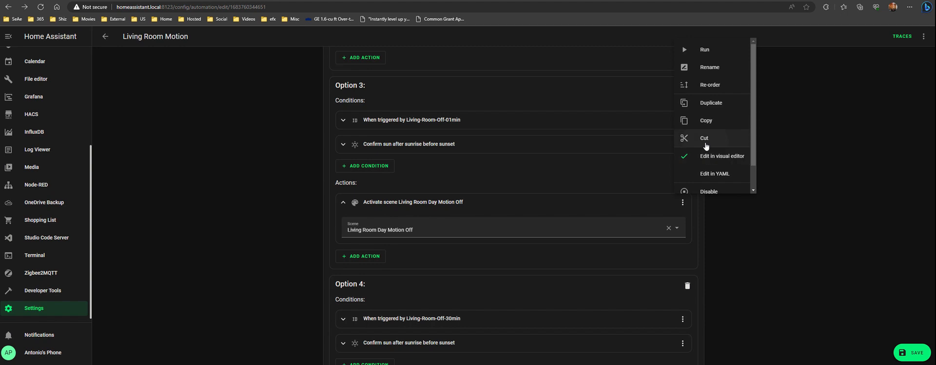
click(716, 141)
click(363, 200)
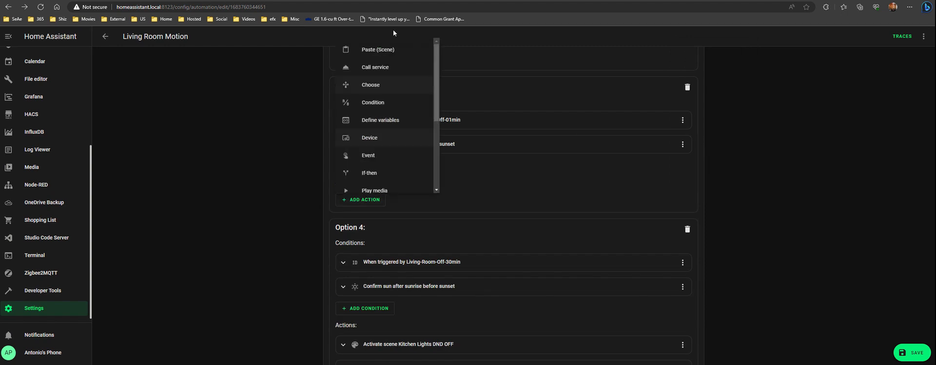
click(381, 68)
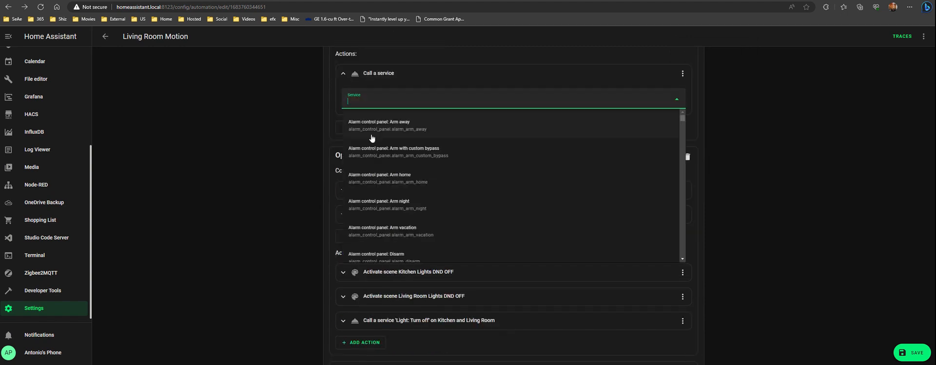
click(299, 186)
scroll(278, 186, up, 3)
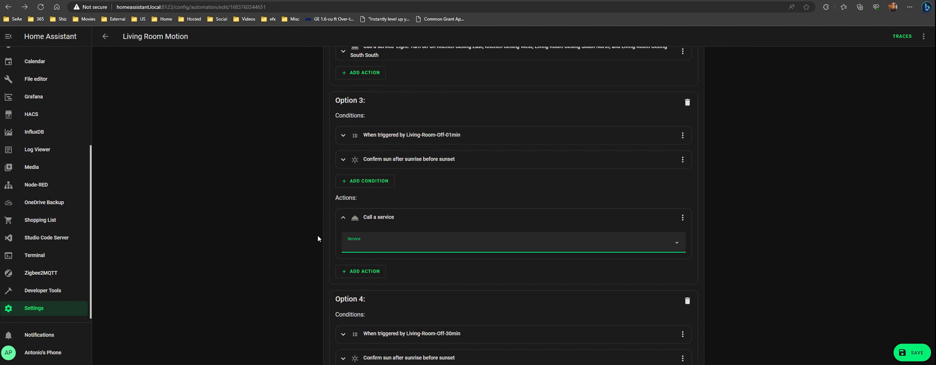
Step: Set the service of Option 3's new action to Light: Turn off
click(353, 243)
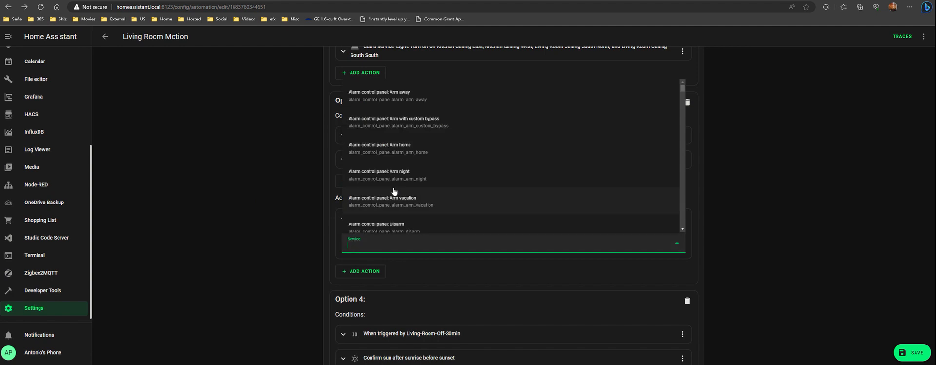
text(lights)
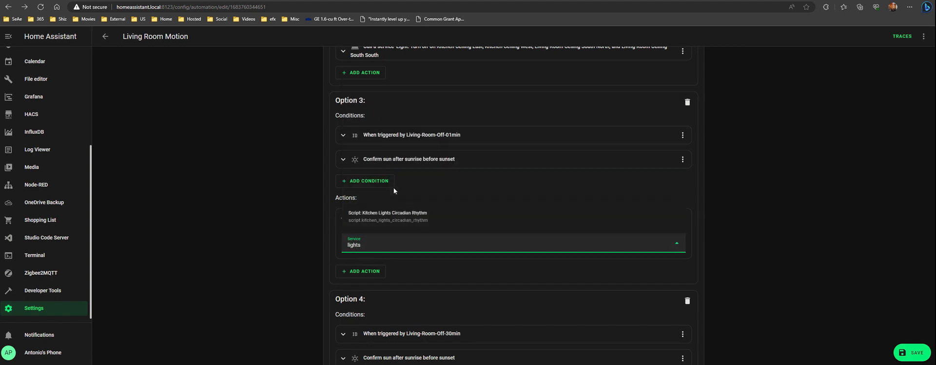
key(BackSpace)
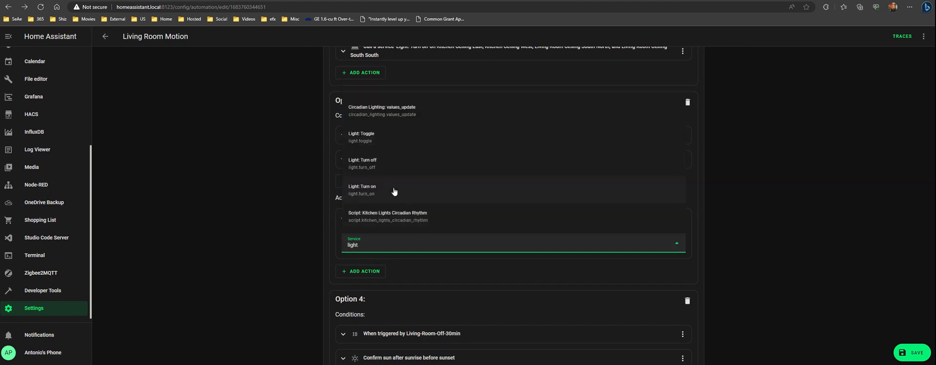
click(412, 158)
Step: Add the Kitchen Ceiling West and Kitchen Ceiling East entities as targets of Option 3's turn-off action
scroll(293, 197, down, 3)
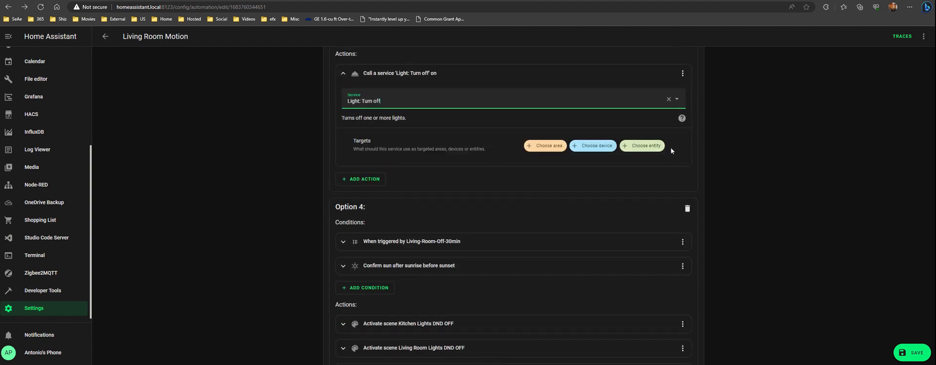
click(644, 146)
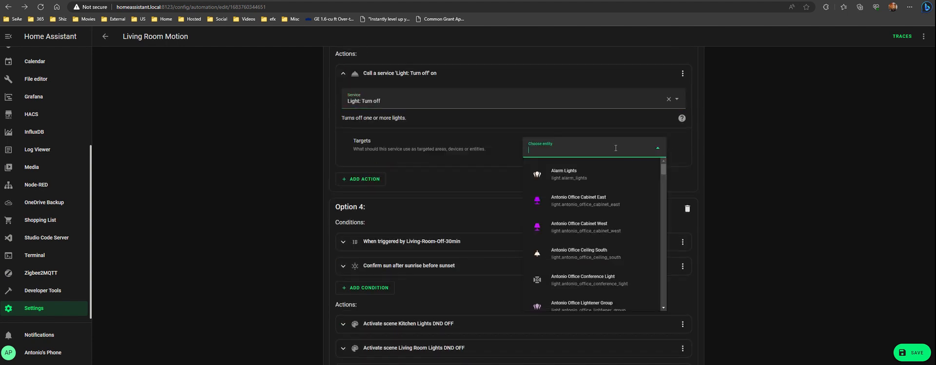
scroll(602, 229, down, 4)
scroll(602, 234, down, 6)
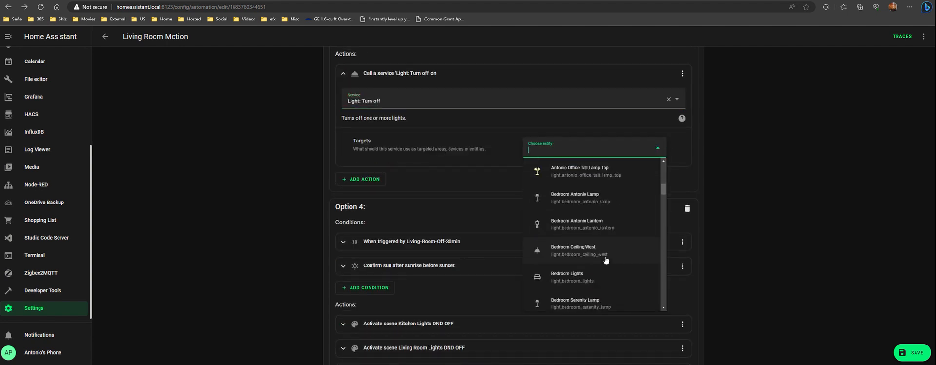
scroll(606, 264, down, 1)
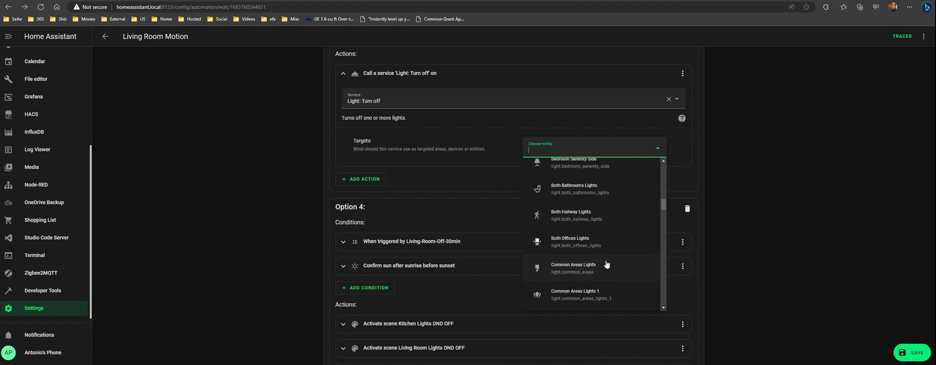
text(kitchen ceil)
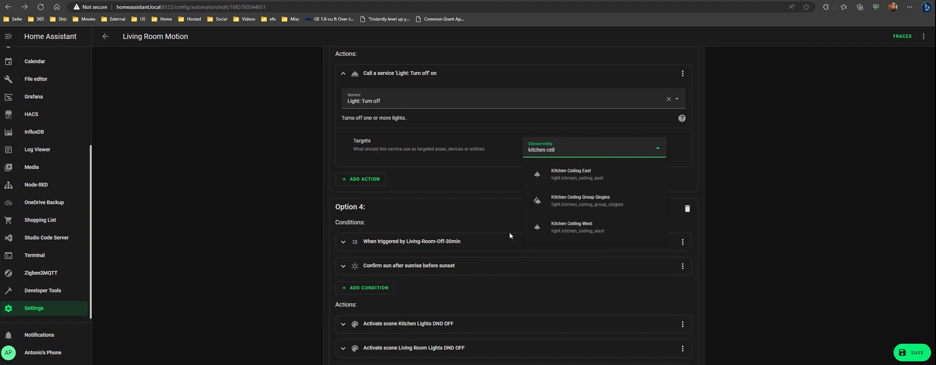
click(579, 224)
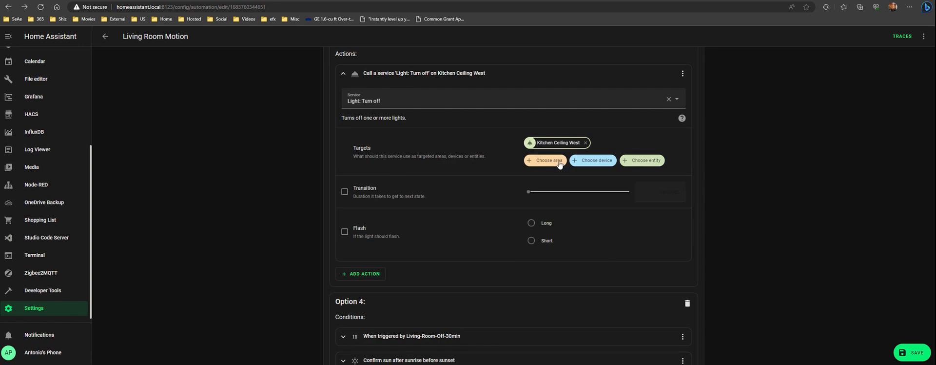
click(641, 168)
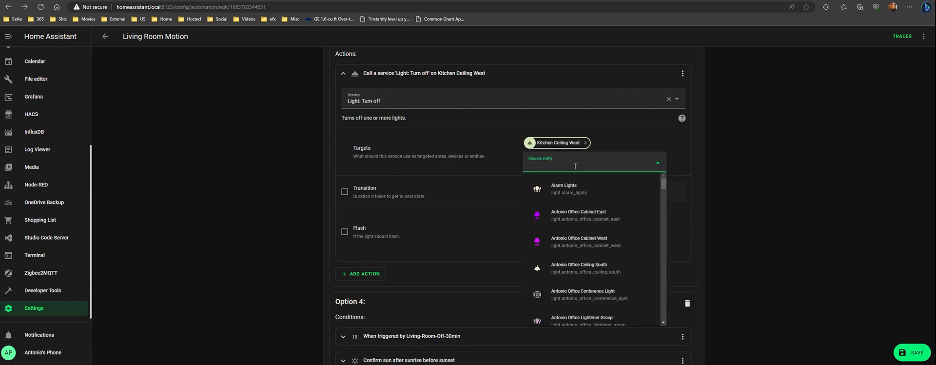
text(kitchen ceiling)
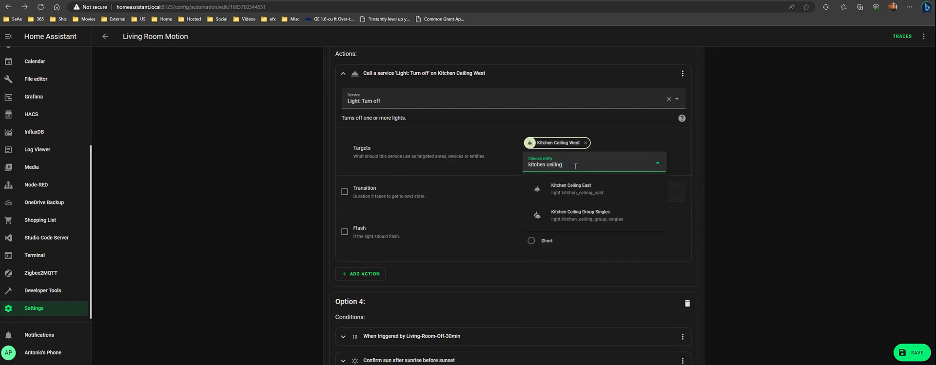
click(633, 197)
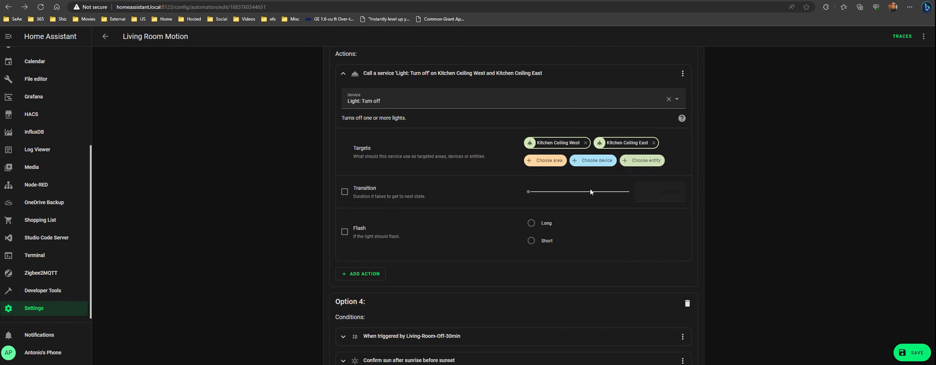
Step: Add the Living Room Ceiling South North entity to the targets of Option 3's turn-off action
click(654, 159)
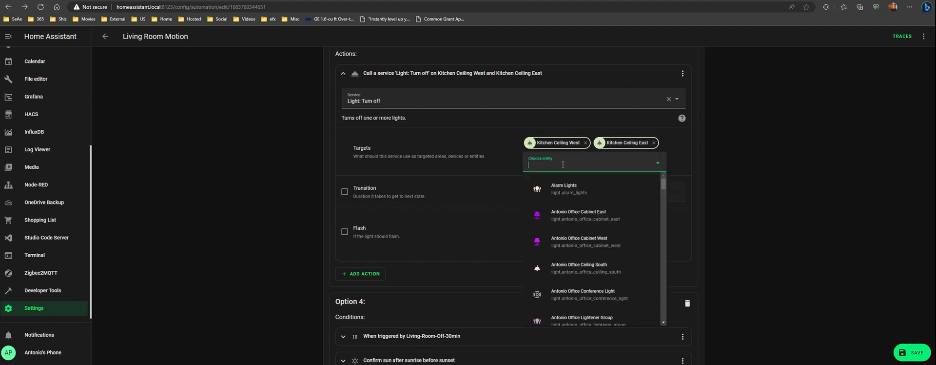
text(ceiling)
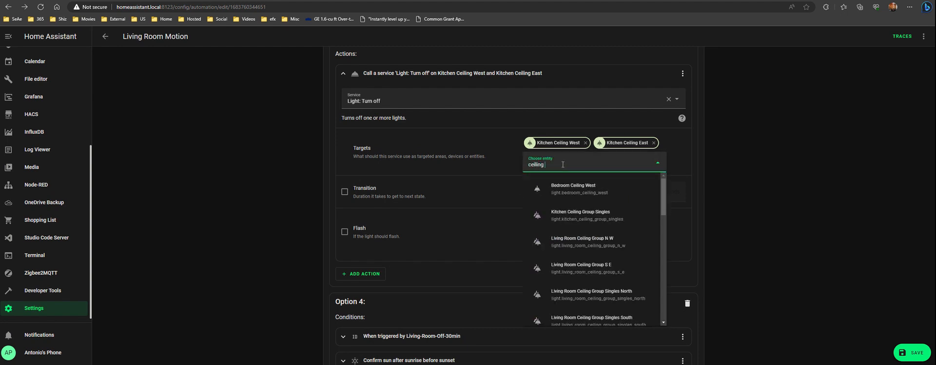
text( south)
drag(568, 165, 448, 160)
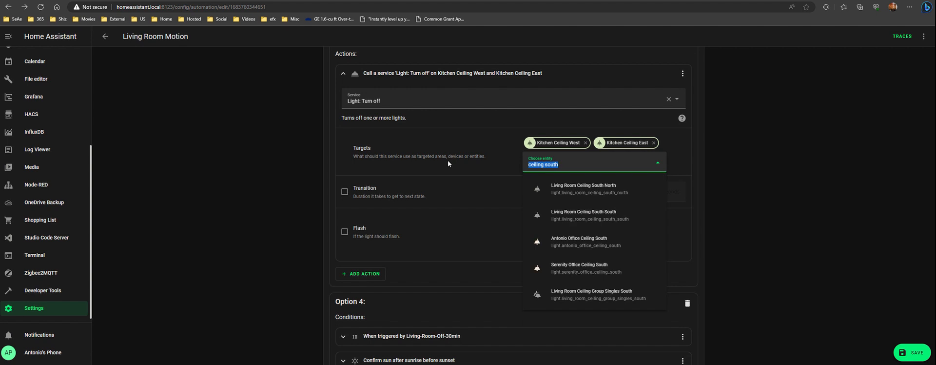
click(631, 165)
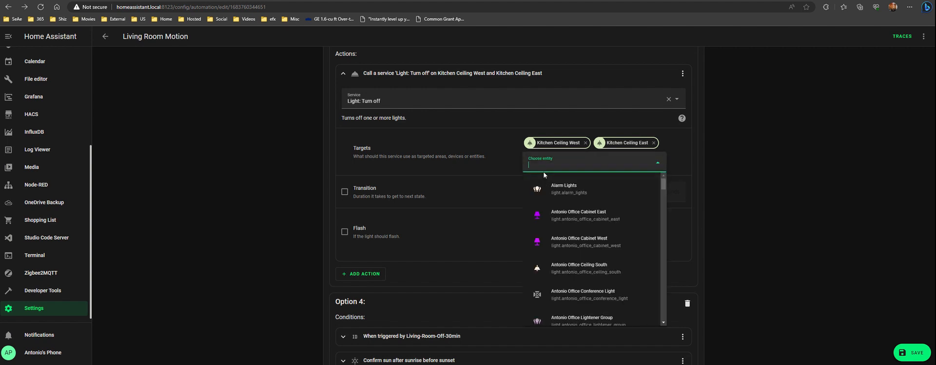
text(ceiling)
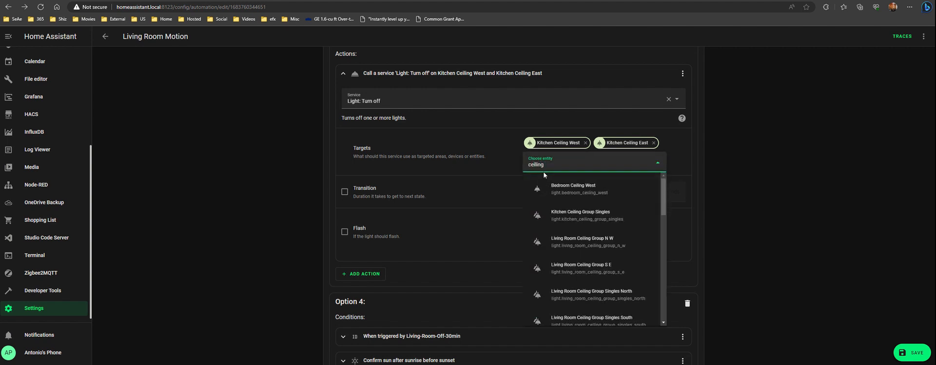
text( s)
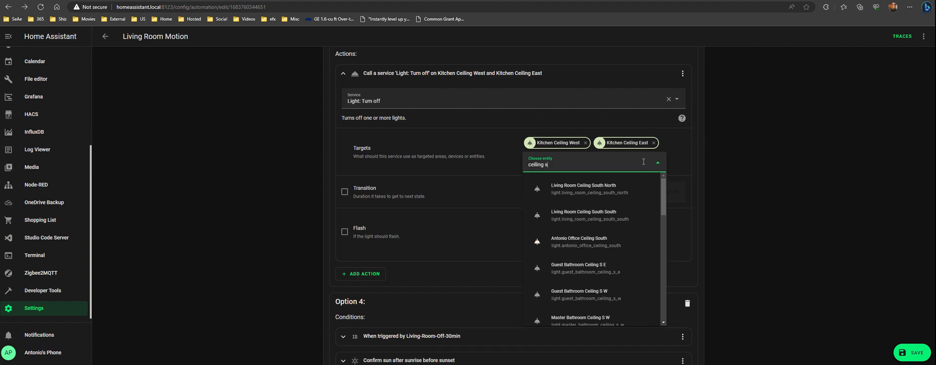
click(610, 195)
Step: Add the Living Room Ceiling South South entity to the targets of Option 3's turn-off action
click(640, 176)
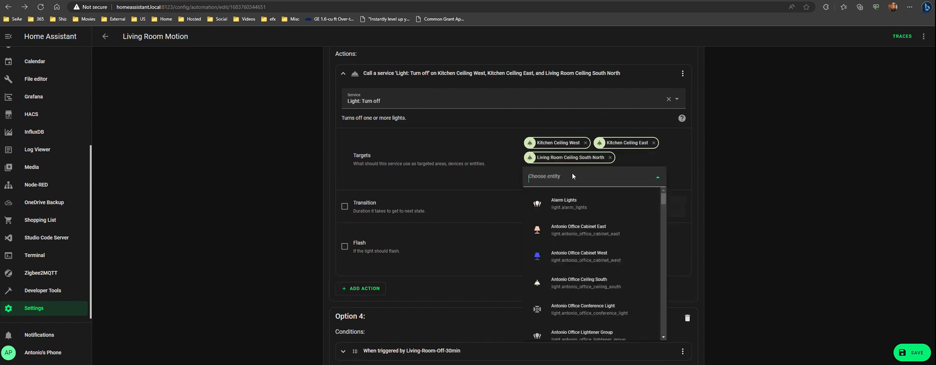
text(ceiling)
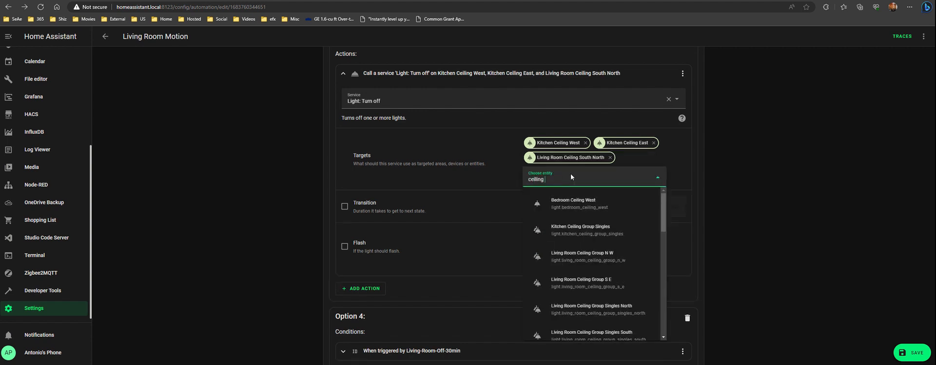
text( c)
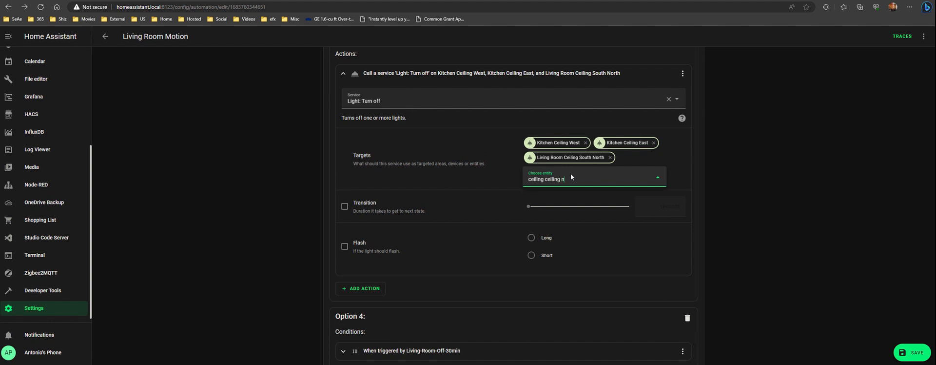
text(eiling)
key(BackSpace)
key(BackSpace)
key(BackSpace)
key(BackSpace)
key(BackSpace)
key(BackSpace)
key(BackSpace)
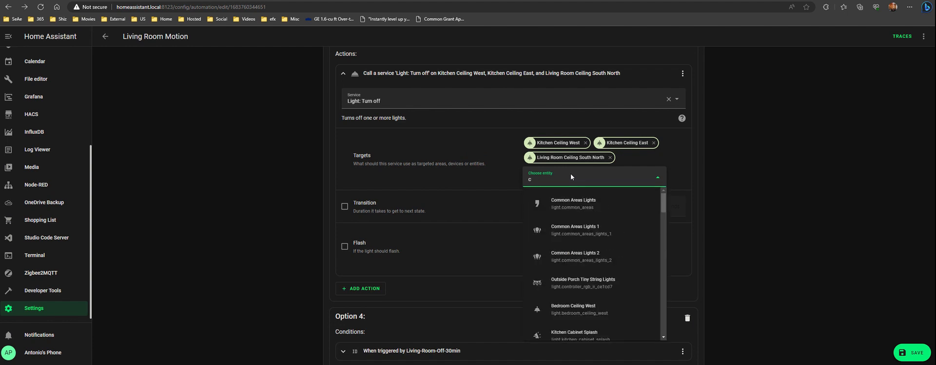
text(south)
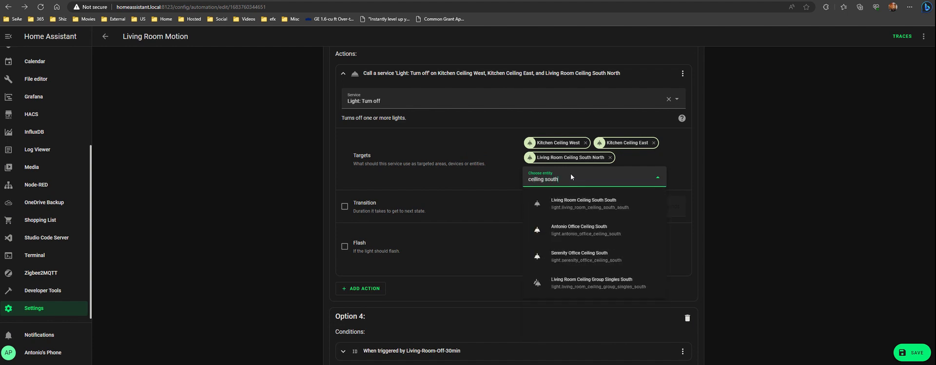
click(584, 204)
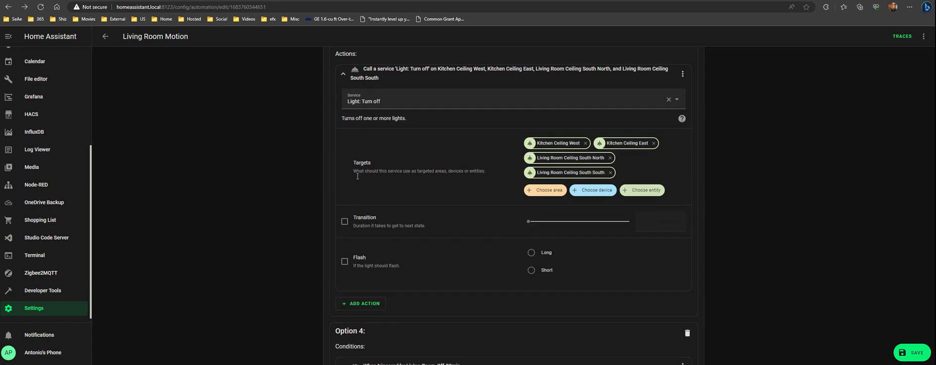
Step: Enable a 5-second transition on Option 3's turn-off action and collapse the action
click(344, 221)
click(672, 224)
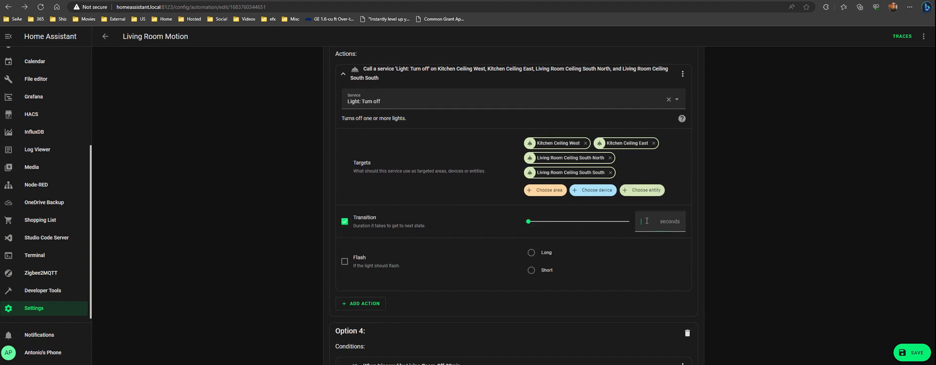
text(5)
click(268, 187)
click(337, 73)
Step: Cut the Kitchen Lights DND OFF and Living Room Lights DND OFF scene actions from Option 4
scroll(285, 183, up, 3)
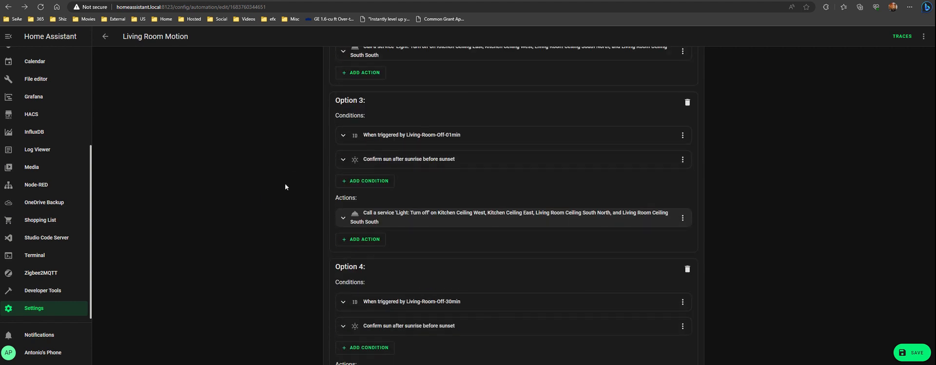
scroll(267, 175, down, 3)
scroll(267, 176, up, 6)
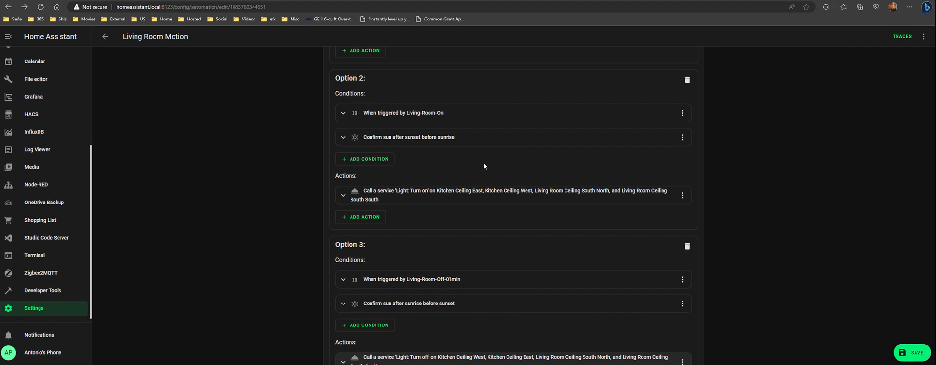
scroll(483, 166, down, 1)
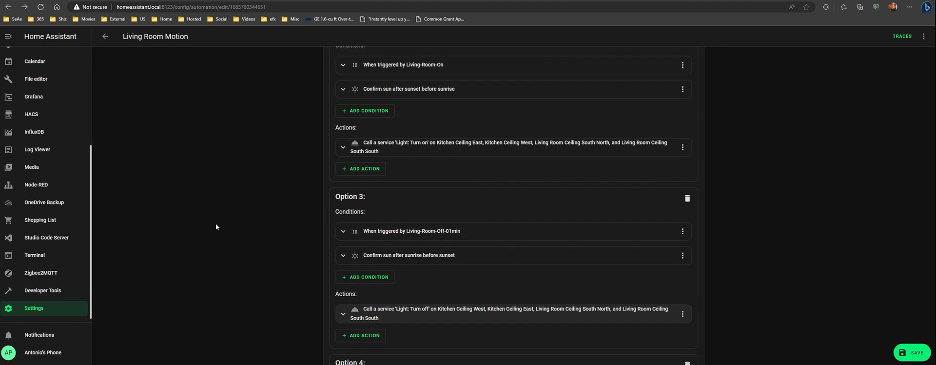
scroll(225, 234, down, 3)
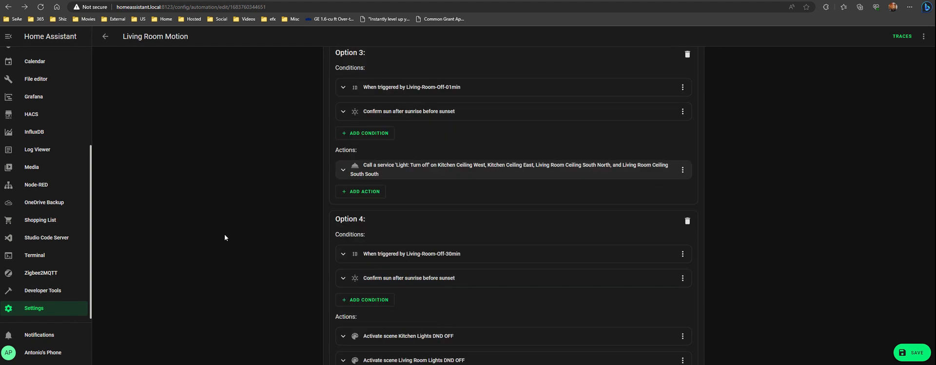
scroll(224, 234, down, 3)
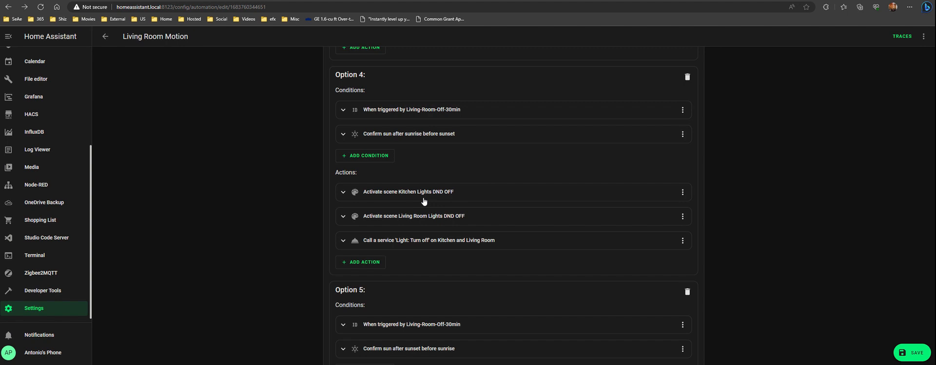
click(683, 192)
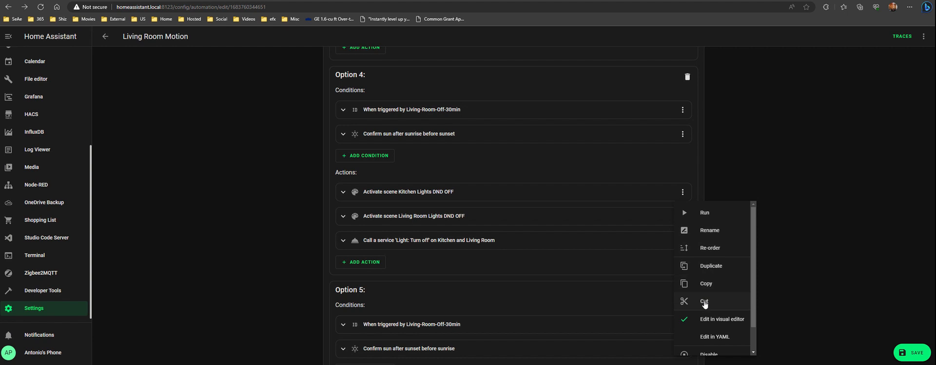
click(705, 301)
click(688, 198)
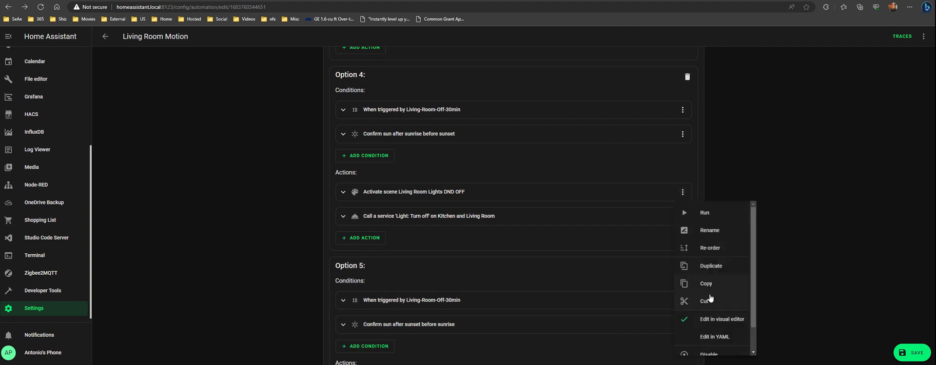
click(708, 300)
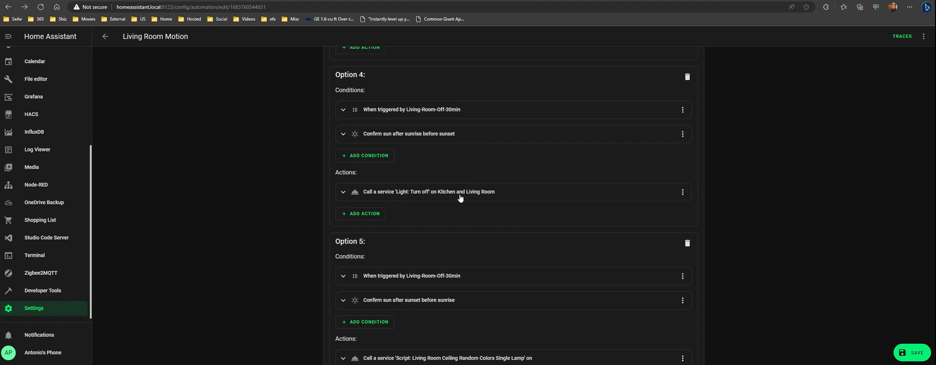
Step: Expand Option 4's turn-off action to check its target areas and transition, and collapse it again
click(409, 198)
scroll(280, 201, down, 2)
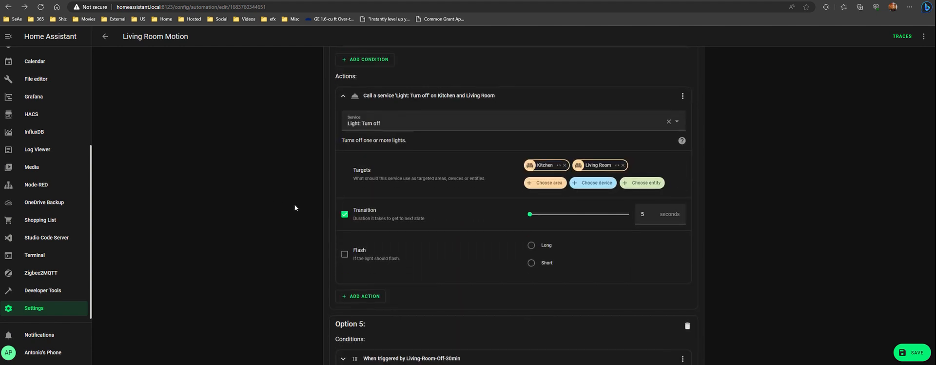
scroll(455, 126, up, 2)
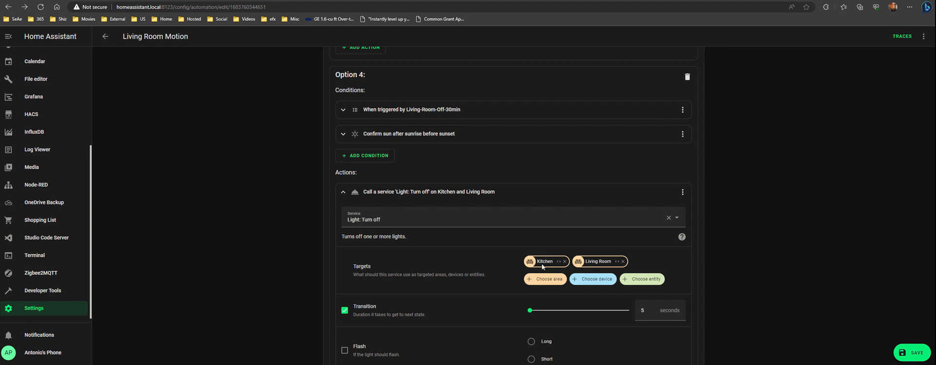
scroll(579, 261, down, 2)
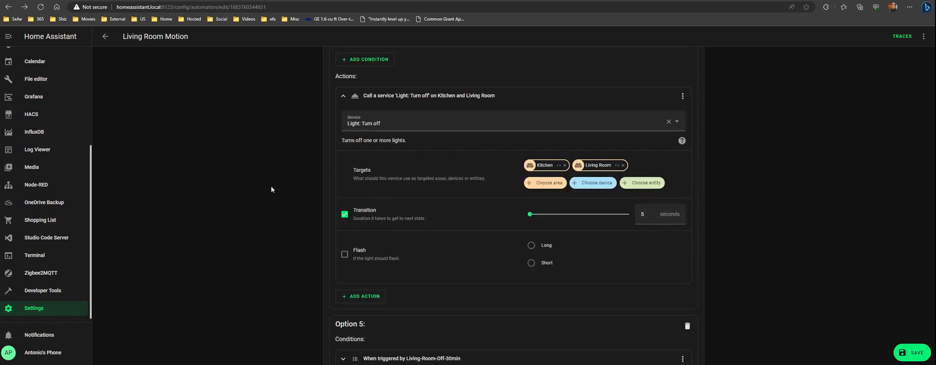
scroll(271, 185, up, 1)
click(343, 145)
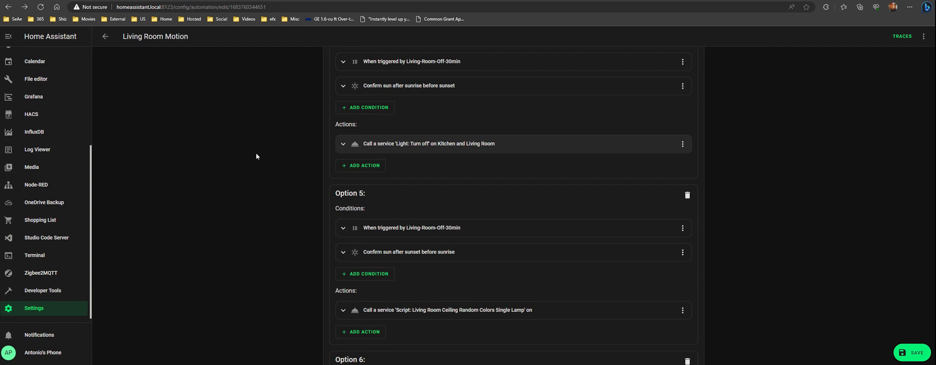
Step: Expand Option 5's Living Room Ceiling Random Colors Single Lamp script action and examine its settings
scroll(271, 172, down, 1)
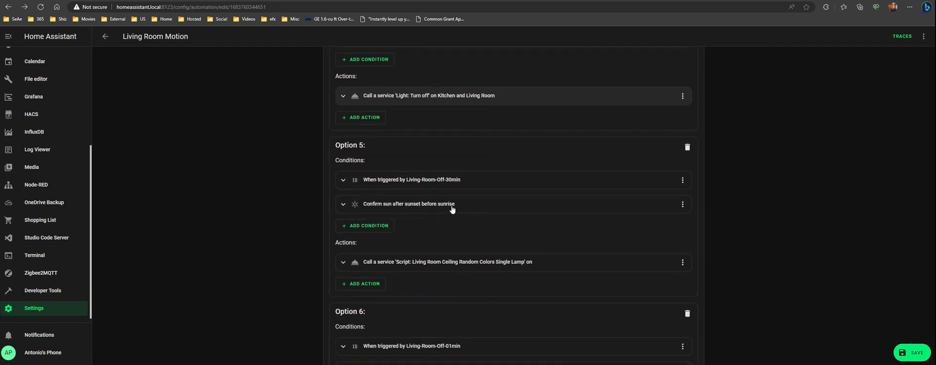
click(433, 262)
scroll(270, 218, down, 3)
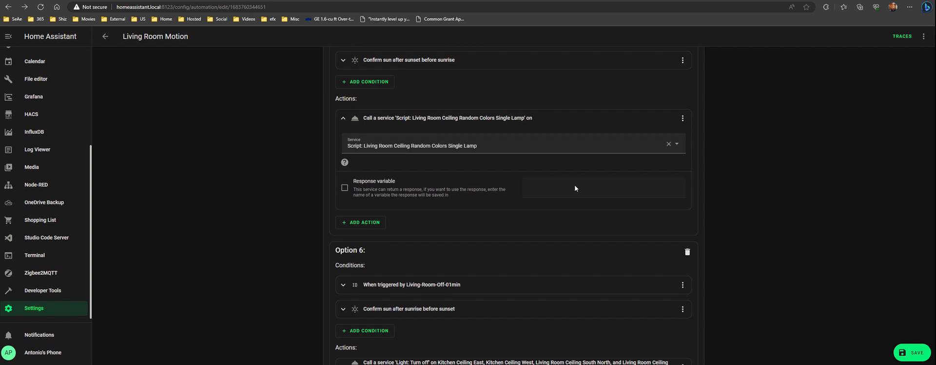
scroll(325, 301, down, 2)
scroll(324, 297, up, 2)
Step: Add a service call action to Option 5 that uses the Light: Turn off service
click(371, 223)
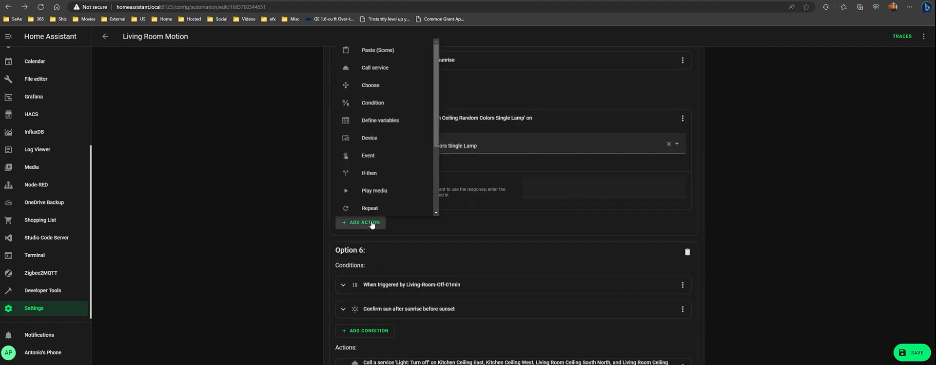
click(379, 71)
click(375, 98)
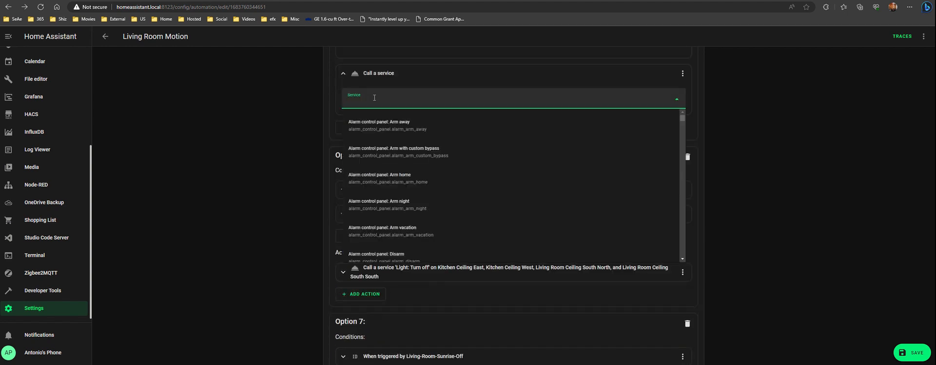
text(light off)
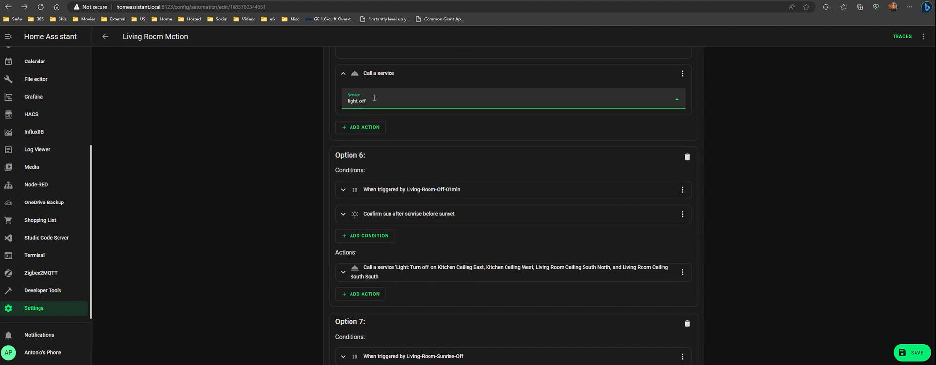
key(BackSpace)
key(BackSpace)
key(BackSpace)
key(BackSpace)
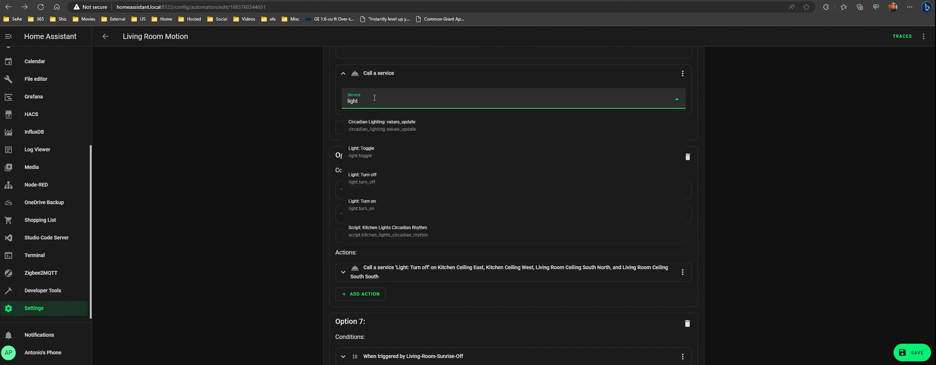
click(364, 176)
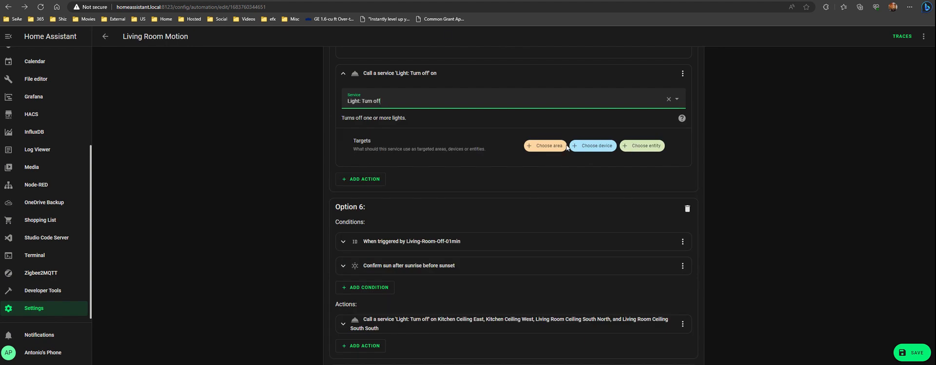
Step: Add the Living Room Lamp Lights entity as a target of Option 5's turn-off action
click(642, 146)
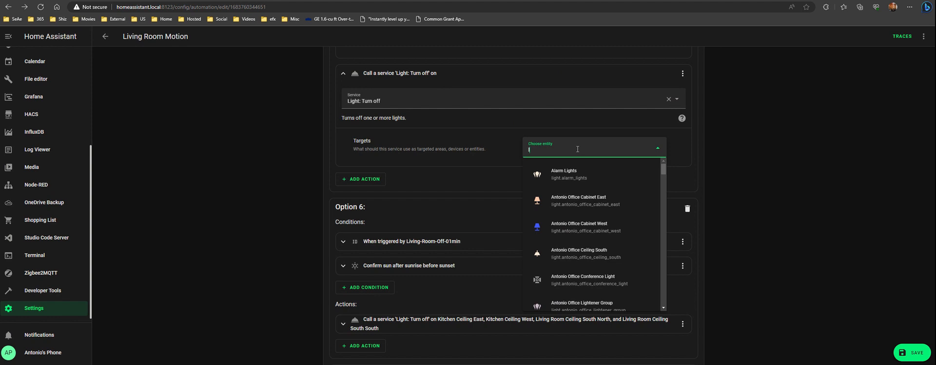
text(living room)
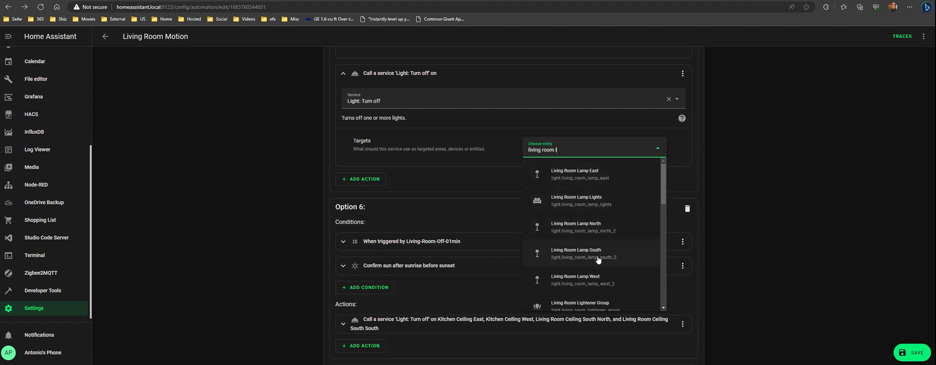
click(604, 201)
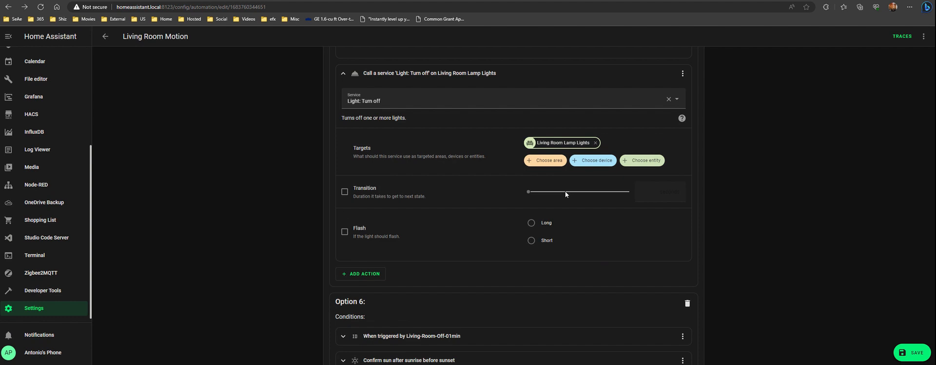
Step: Enable a 5-second transition on Option 5's turn-off action and collapse the script action above it
click(344, 191)
click(659, 195)
text(5)
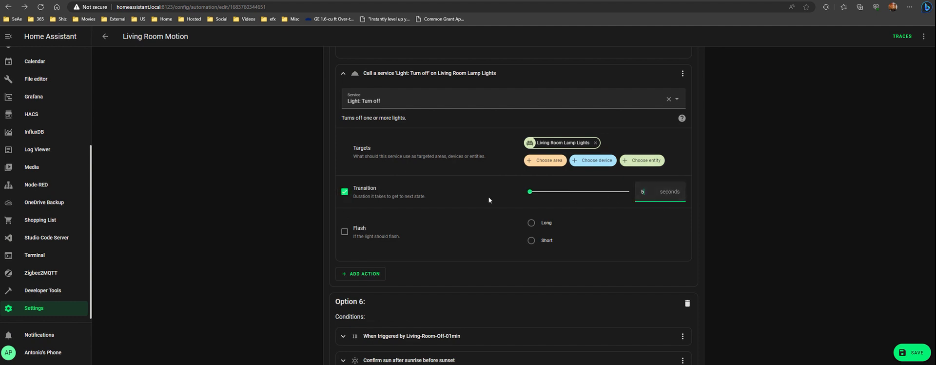
click(286, 195)
scroll(291, 141, up, 3)
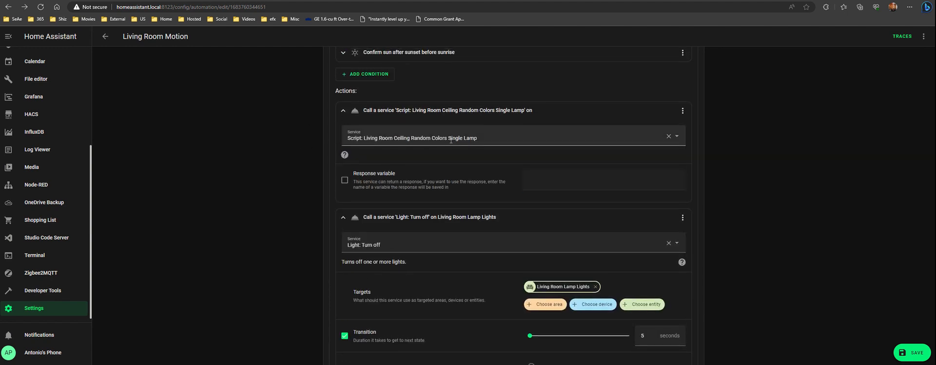
click(344, 111)
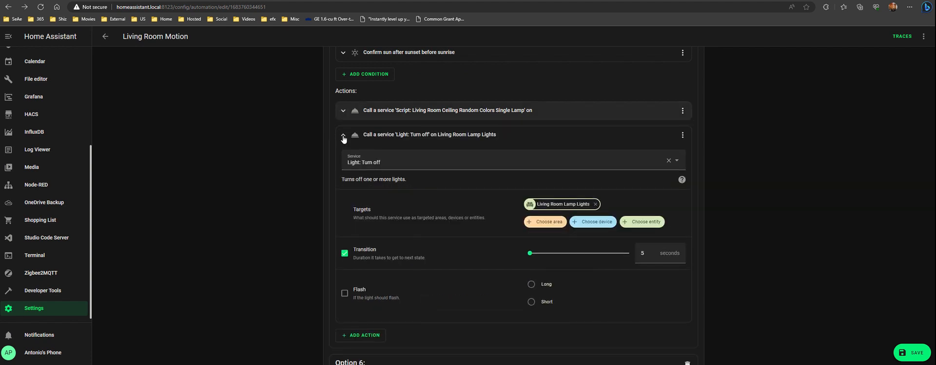
Step: Add the Living Room North West Splash entity to the targets of Option 5's turn-off action and collapse the action
click(644, 222)
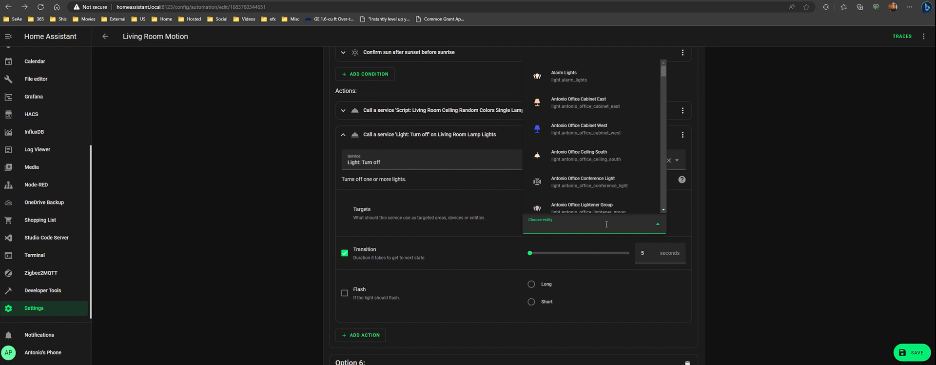
text(north e)
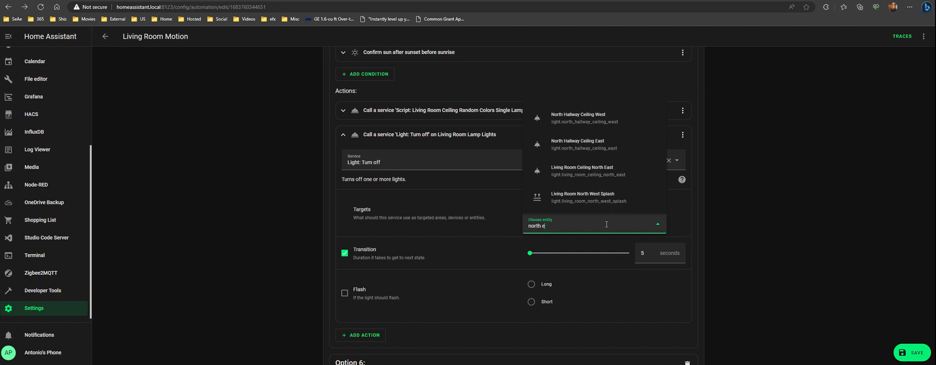
click(604, 198)
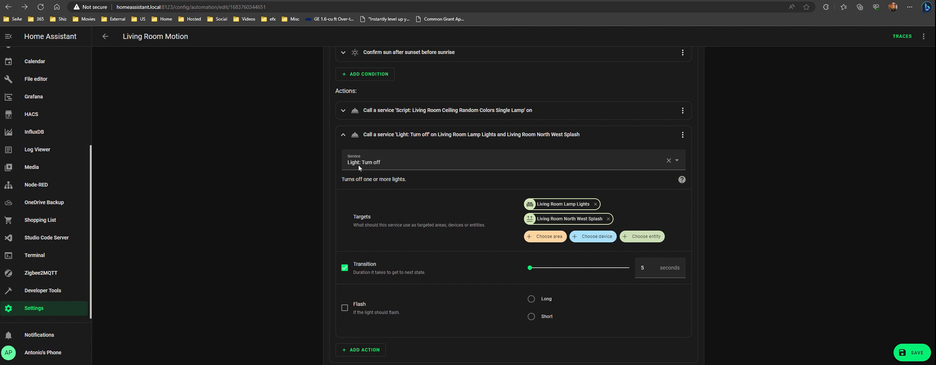
click(343, 134)
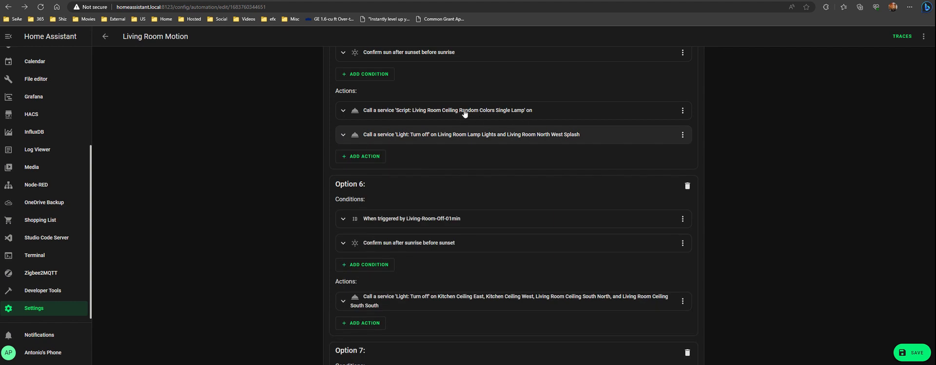
Step: Enable re-ordering from Option 6's Living-Room-Off-01min condition and compare Option 6 with Option 3
scroll(478, 228, down, 3)
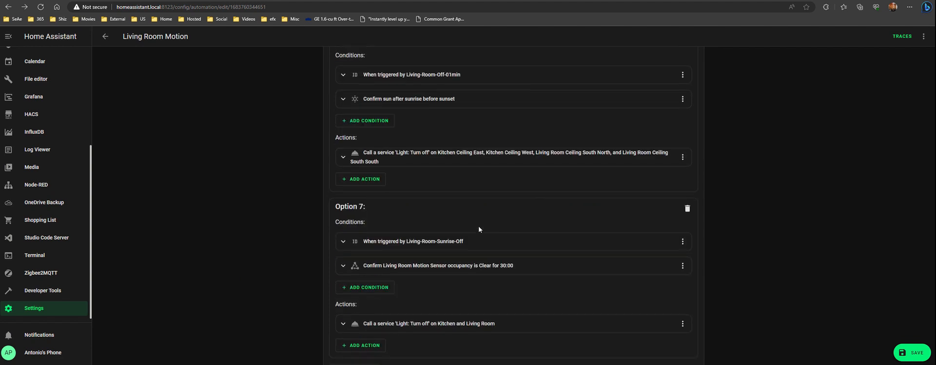
scroll(478, 228, down, 1)
scroll(478, 228, up, 3)
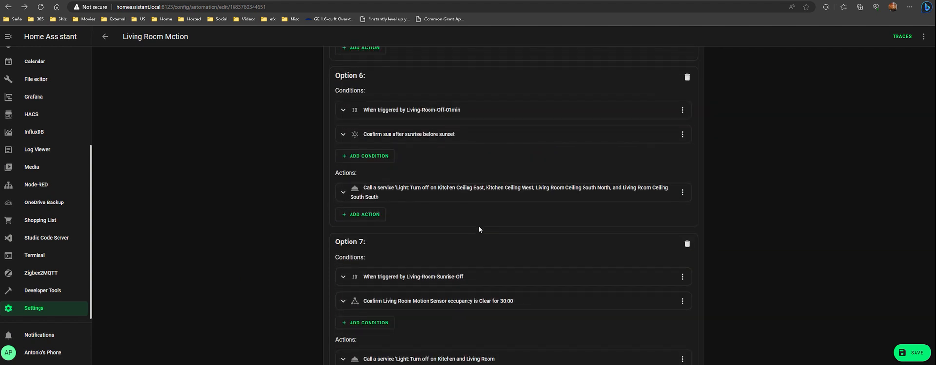
click(681, 158)
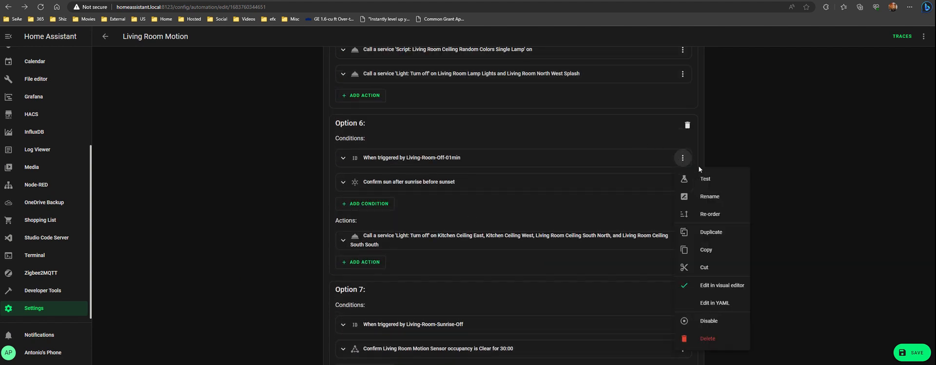
click(717, 215)
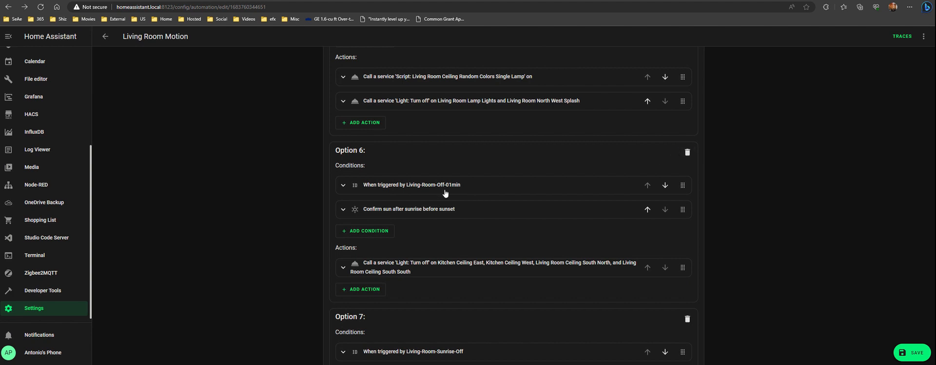
scroll(468, 185, up, 10)
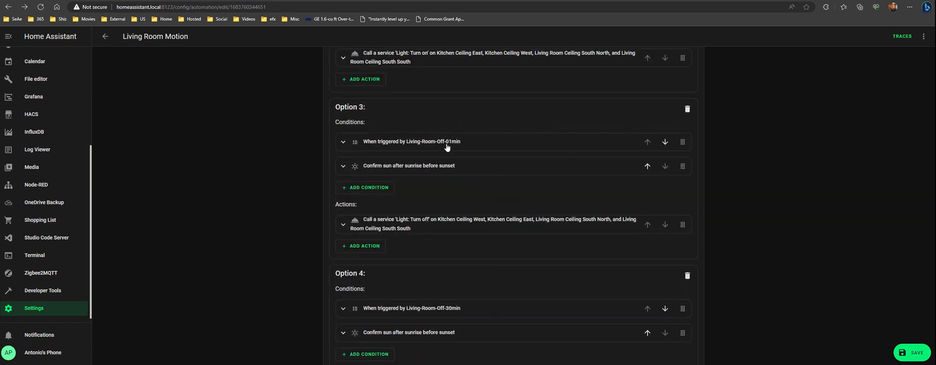
scroll(470, 180, down, 6)
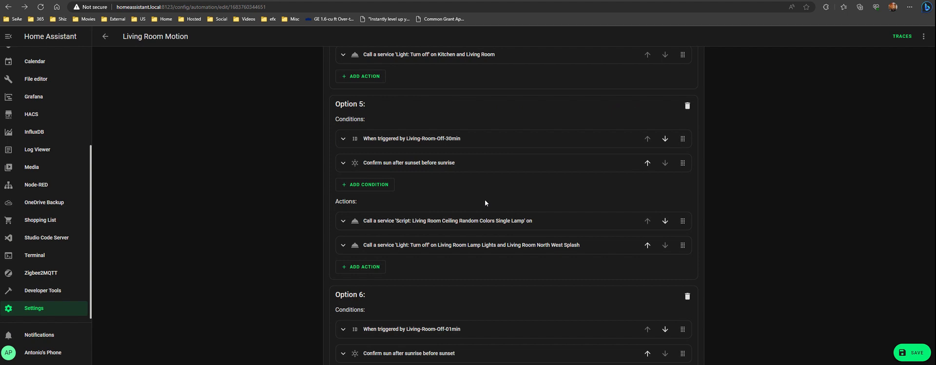
Step: Compare Option 6 with Option 3 and delete the duplicate Option 6, which turns off the kitchen and living room ceiling lights
scroll(485, 199, down, 2)
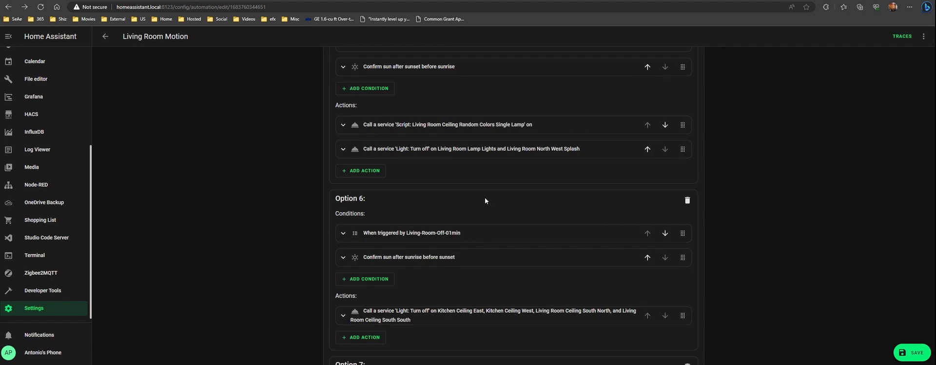
scroll(485, 199, up, 10)
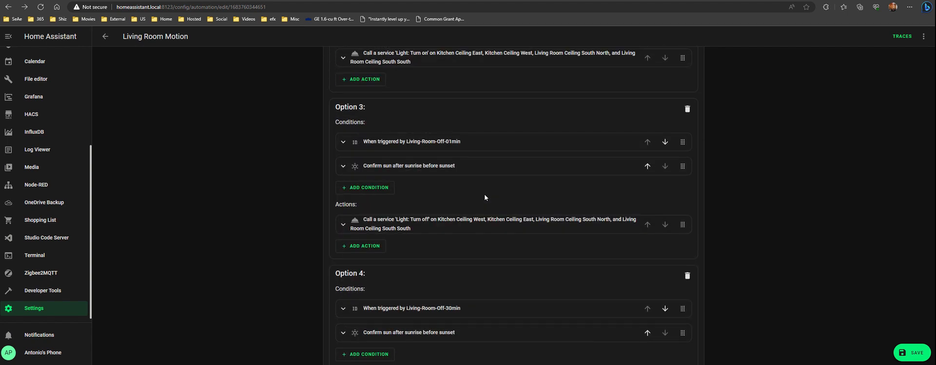
scroll(484, 194, down, 10)
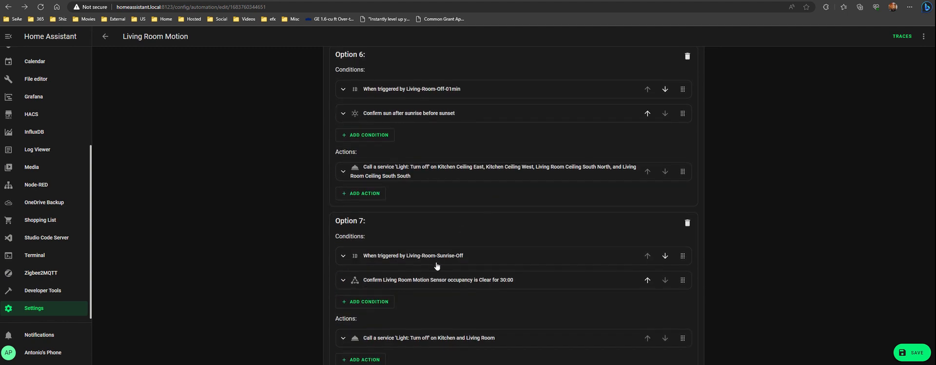
scroll(463, 261, down, 2)
scroll(440, 251, up, 3)
scroll(440, 252, up, 1)
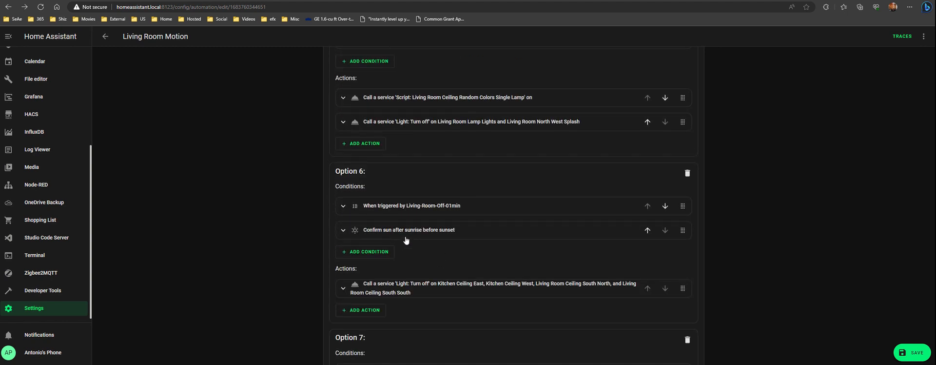
scroll(467, 239, up, 4)
scroll(467, 239, up, 4)
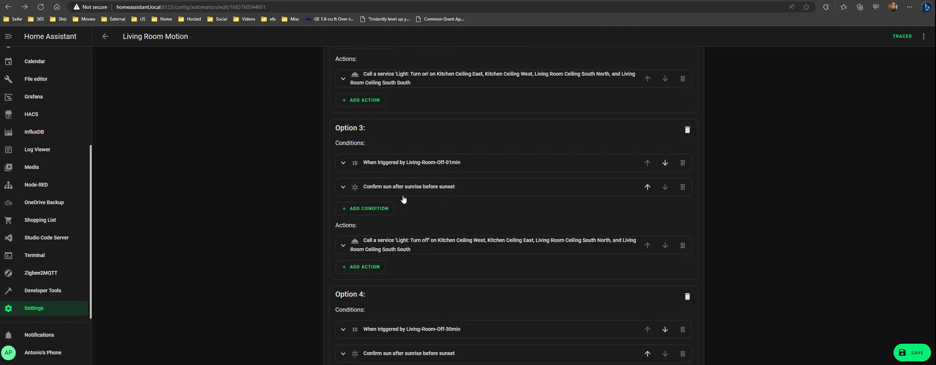
scroll(314, 215, down, 9)
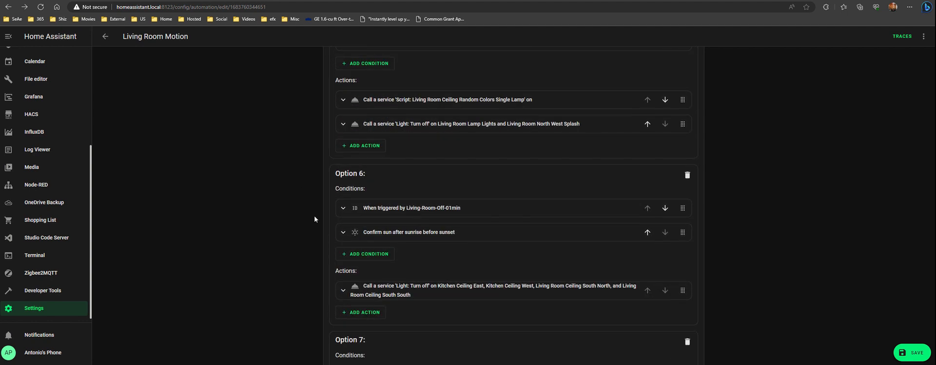
scroll(314, 219, down, 2)
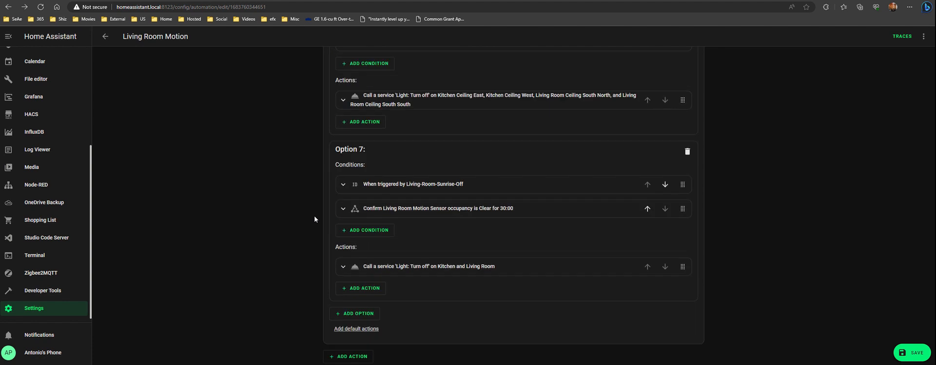
scroll(314, 219, up, 3)
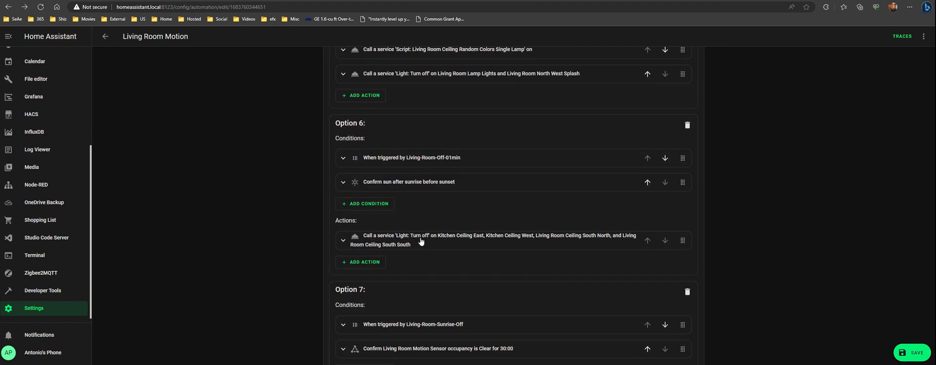
click(687, 126)
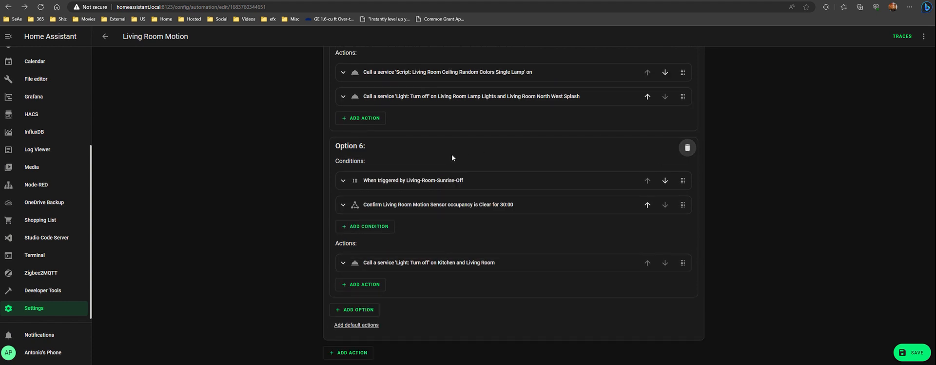
Step: Review the remaining options and expand the sunrise trigger to check that its ID matches the one used in Option 6
scroll(238, 168, up, 15)
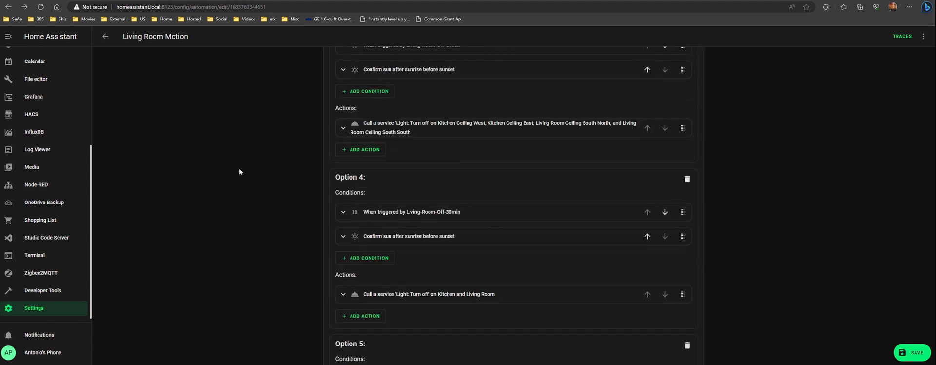
scroll(232, 166, down, 10)
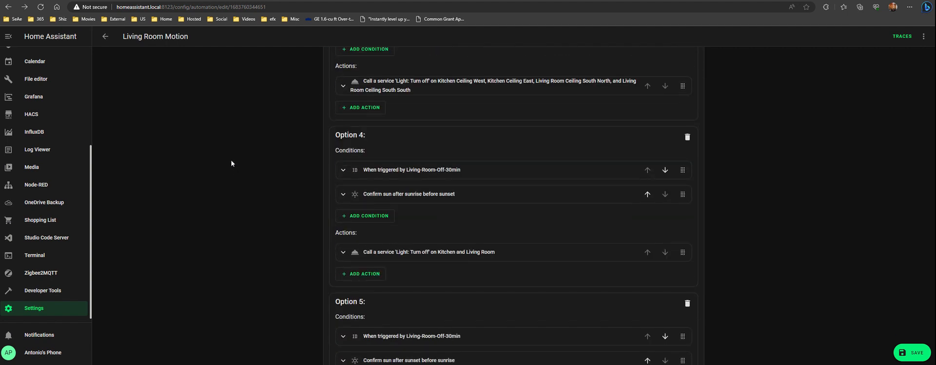
scroll(233, 163, down, 4)
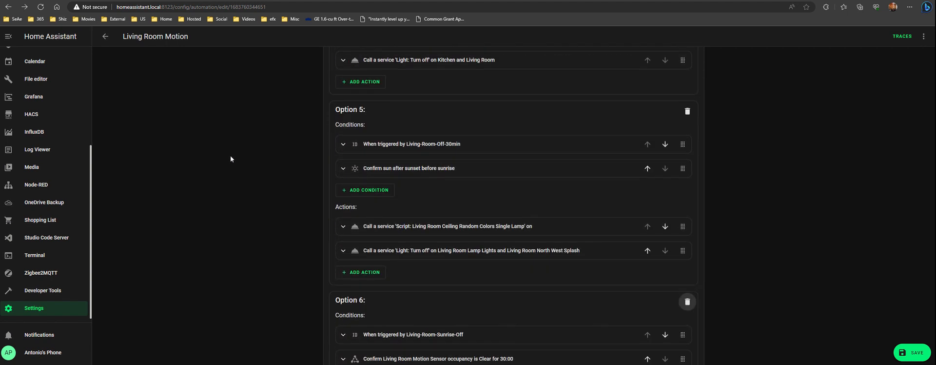
scroll(231, 157, down, 3)
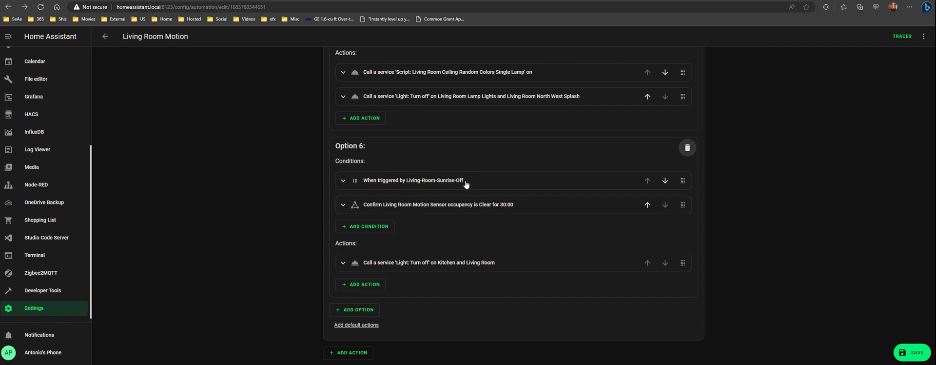
scroll(271, 122, up, 15)
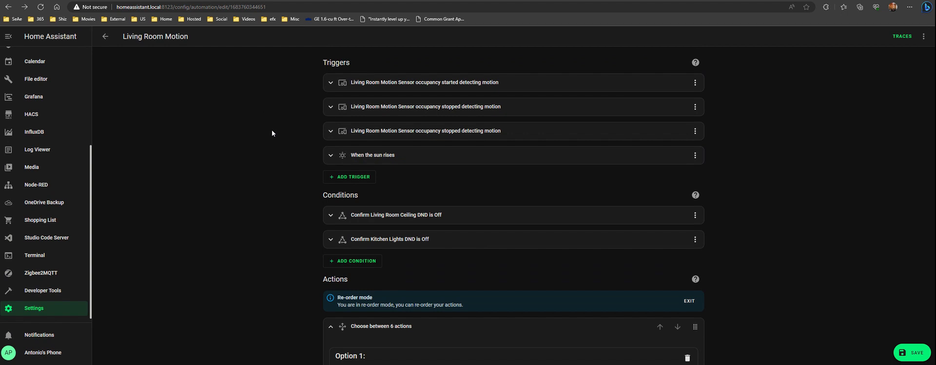
click(370, 158)
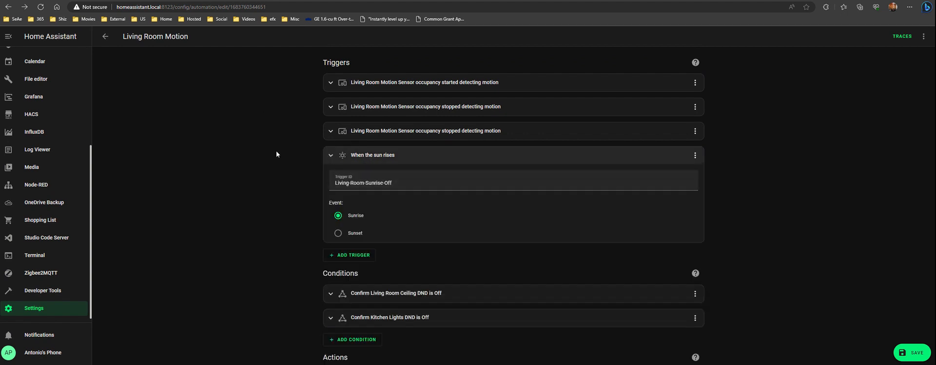
scroll(276, 150, down, 15)
scroll(291, 176, down, 1)
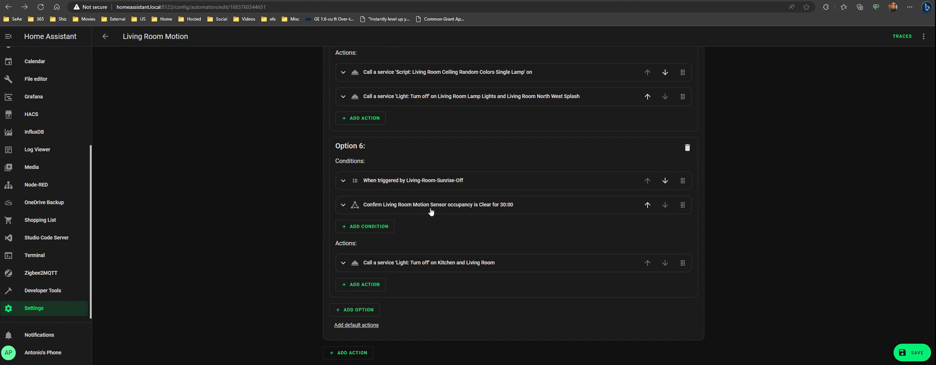
Step: Check Option 6's occupancy condition and the targets of its turn-off action, leaving the action collapsed
click(466, 208)
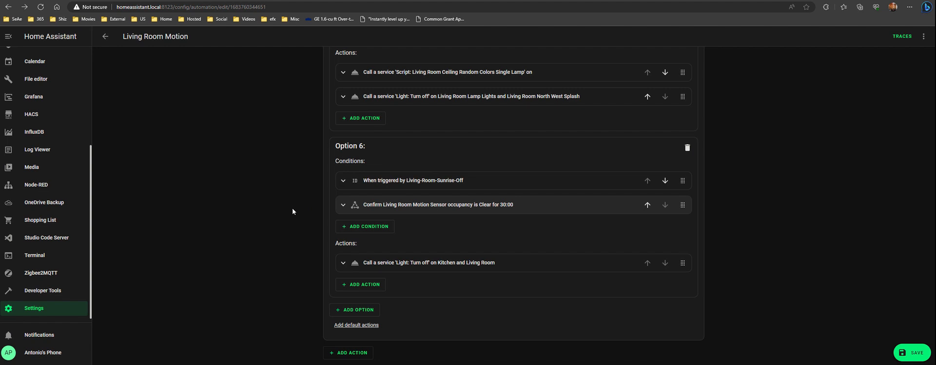
click(407, 263)
scroll(294, 199, down, 2)
scroll(294, 198, down, 1)
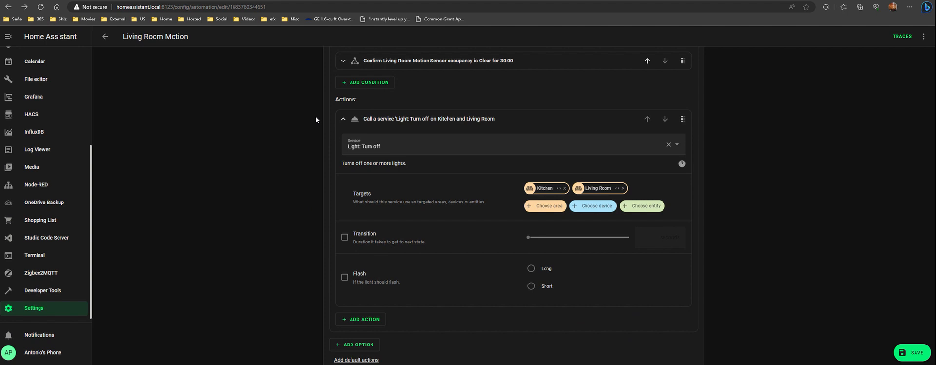
click(343, 119)
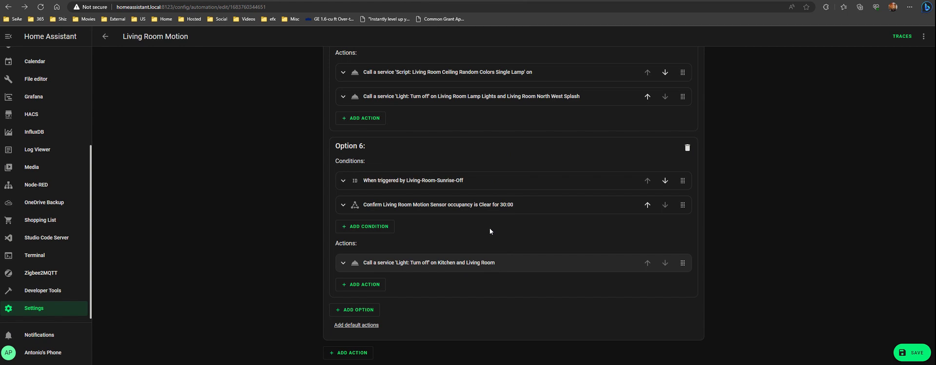
Step: Examine the conditions and actions of Options 2 through 6 once more for consistency
scroll(390, 248, up, 10)
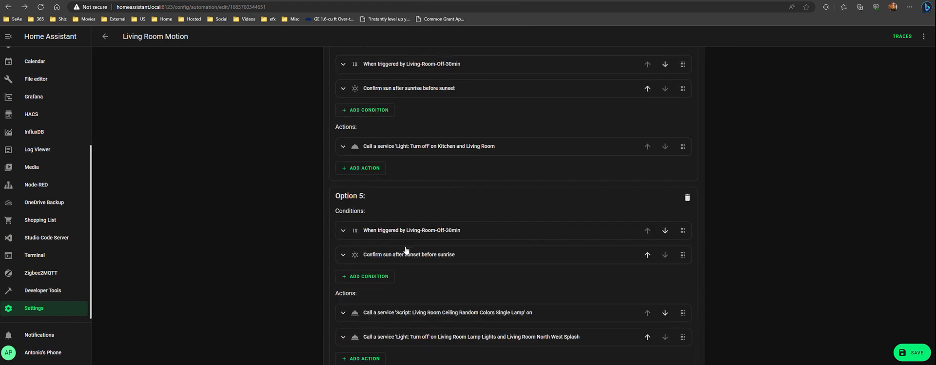
scroll(405, 246, up, 5)
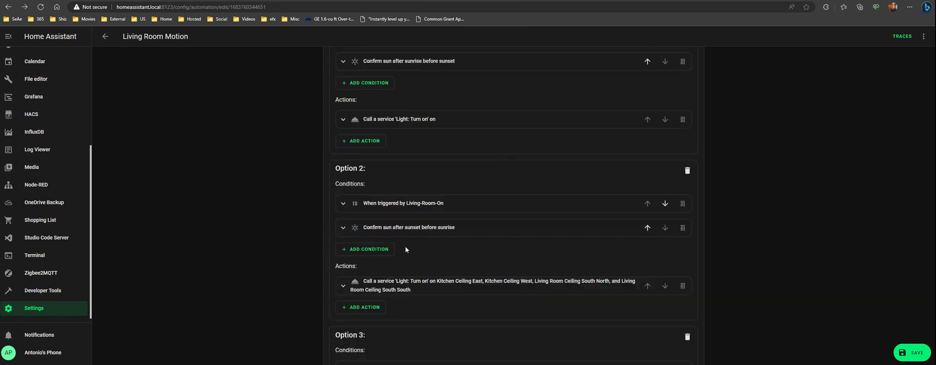
scroll(408, 245, down, 5)
scroll(415, 251, down, 4)
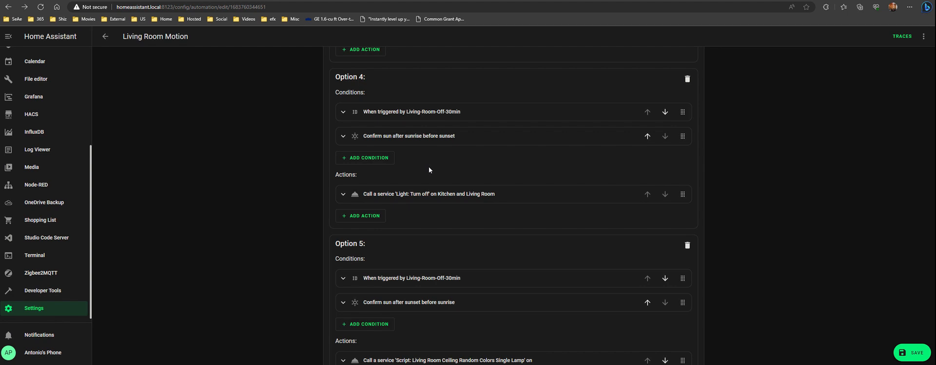
scroll(305, 215, down, 5)
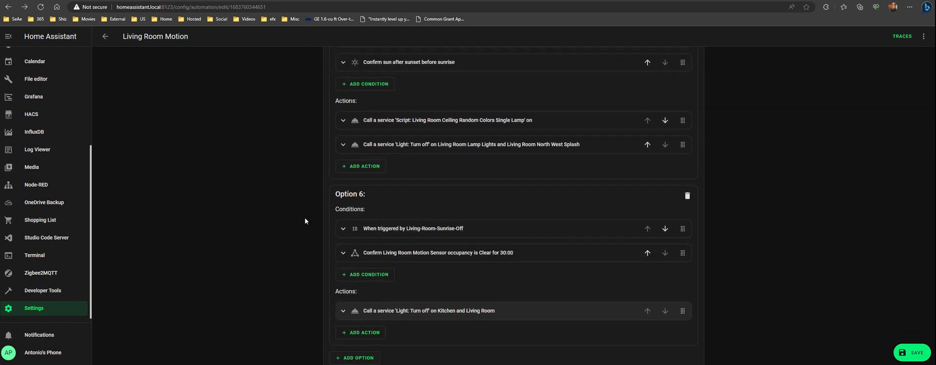
scroll(466, 262, up, 5)
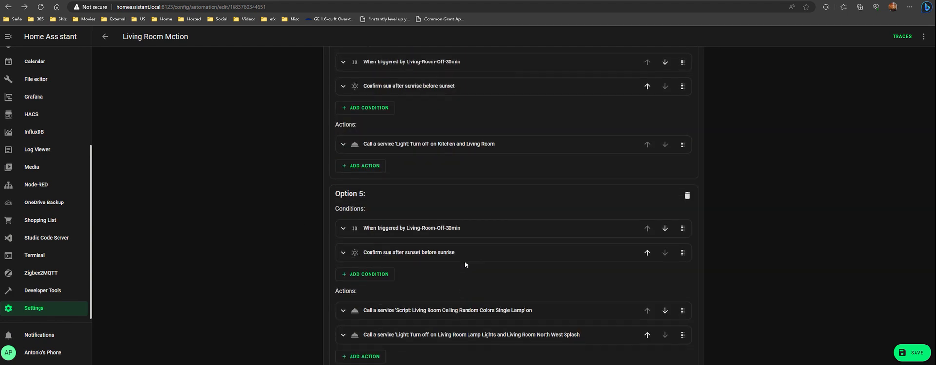
scroll(464, 260, up, 2)
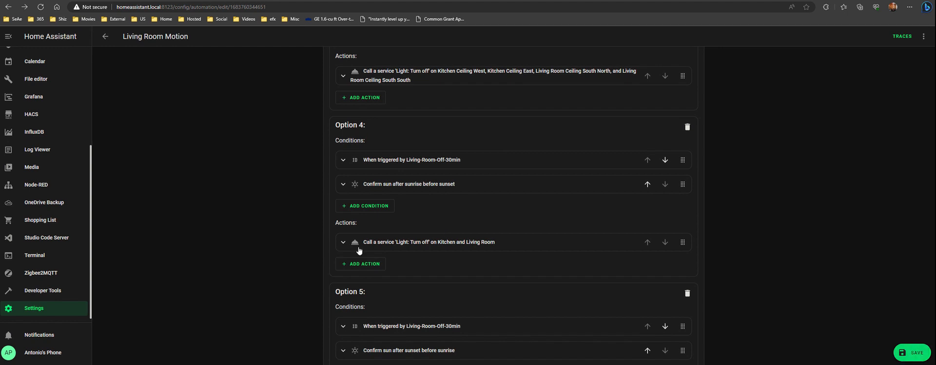
Step: Open the Living Room Cube Sides automation, expand its Choose action, and check the device behind the "side_up" trigger
click(105, 36)
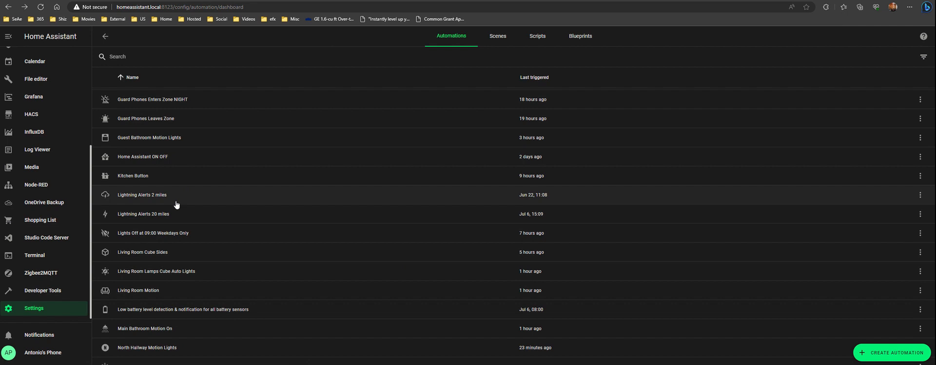
click(152, 252)
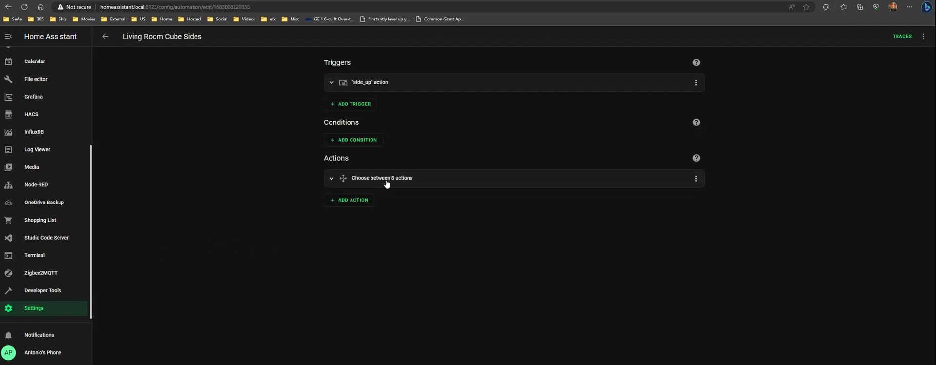
click(386, 180)
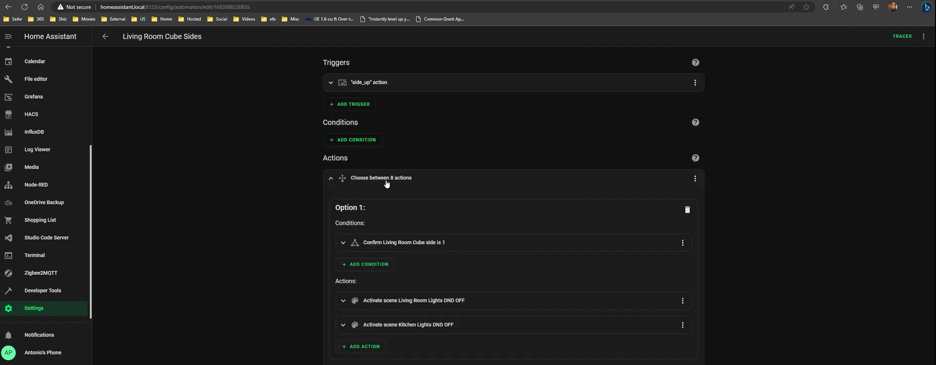
click(370, 85)
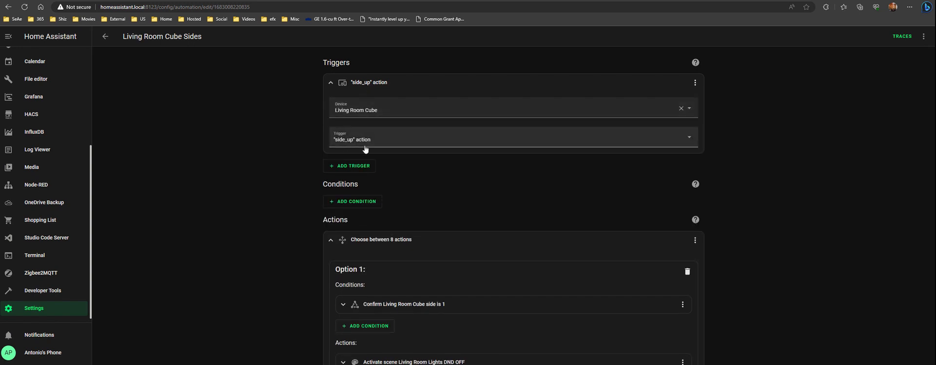
click(330, 86)
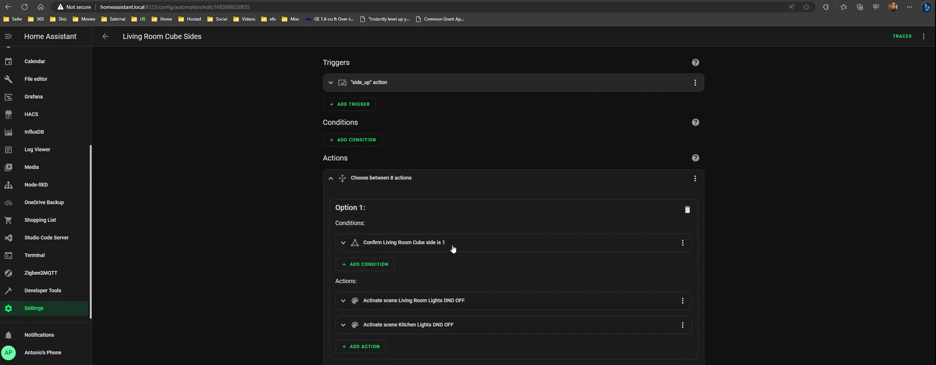
Step: Remove the turn-off actions for Living Room Lamp East, North, South and West from Option 2
scroll(451, 247, down, 2)
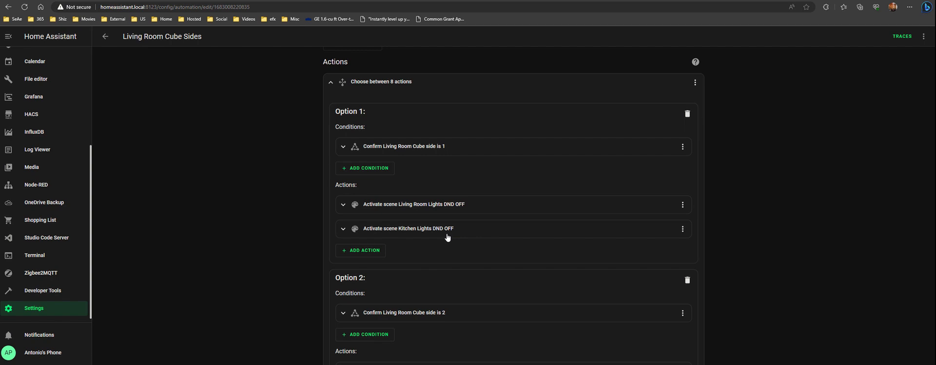
scroll(447, 236, down, 2)
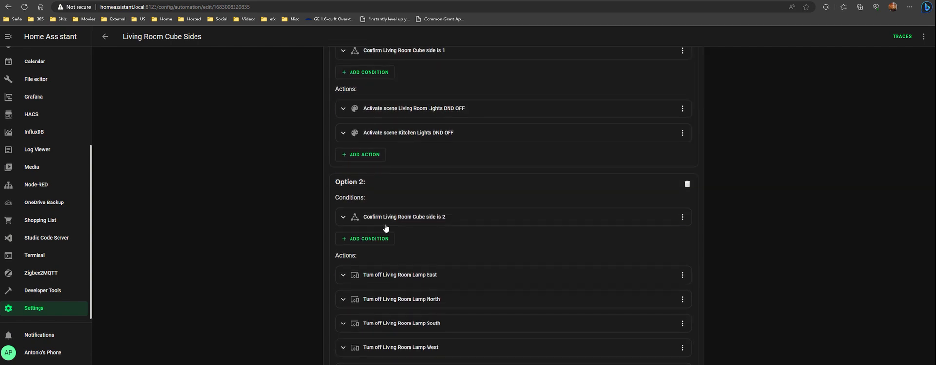
scroll(461, 228, down, 6)
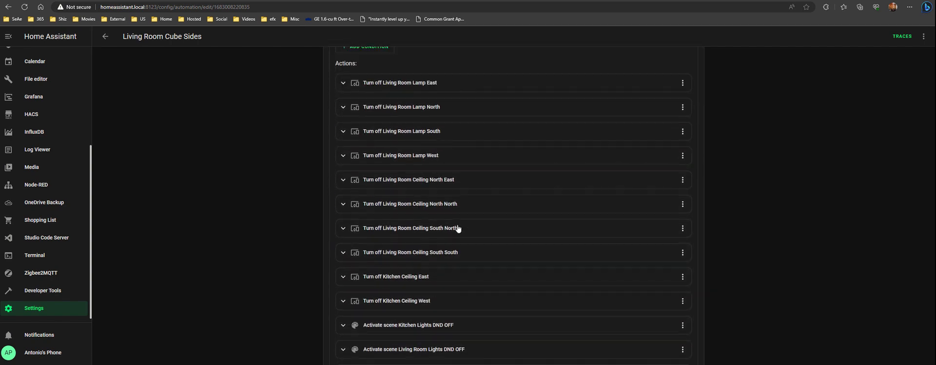
scroll(439, 229, up, 2)
click(682, 83)
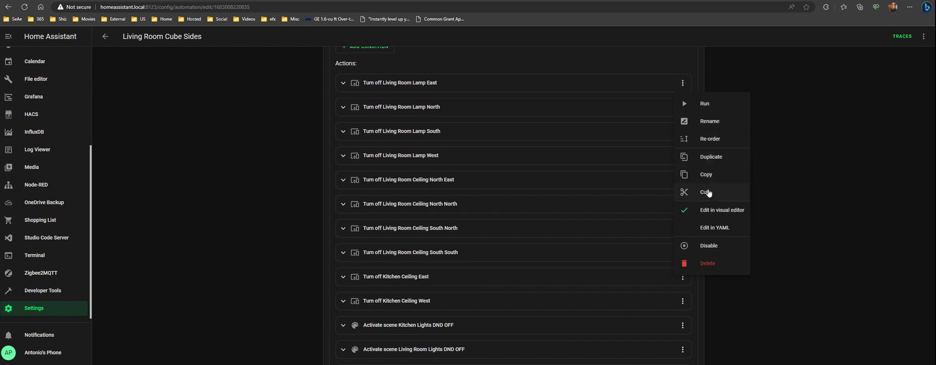
click(707, 192)
click(683, 82)
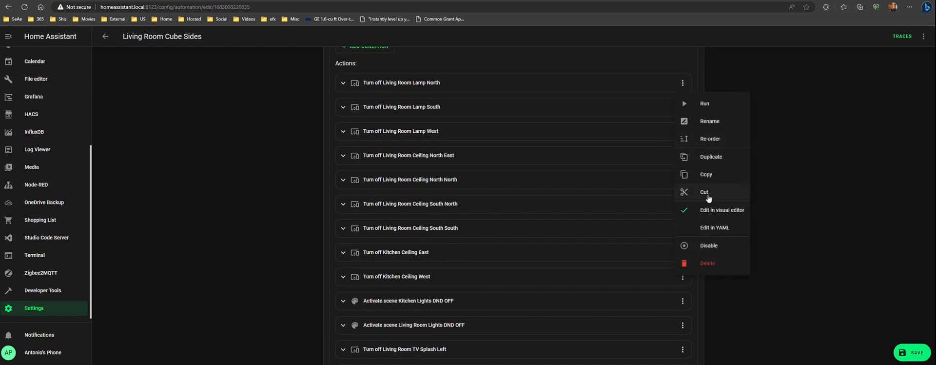
click(708, 195)
click(682, 83)
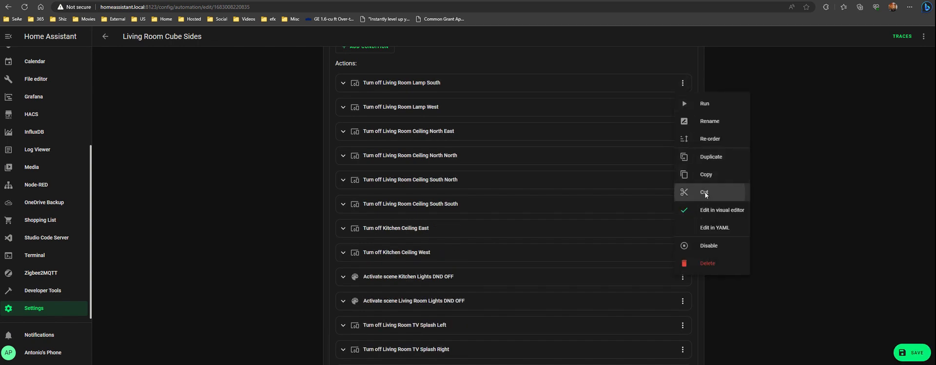
click(704, 192)
click(682, 83)
click(704, 192)
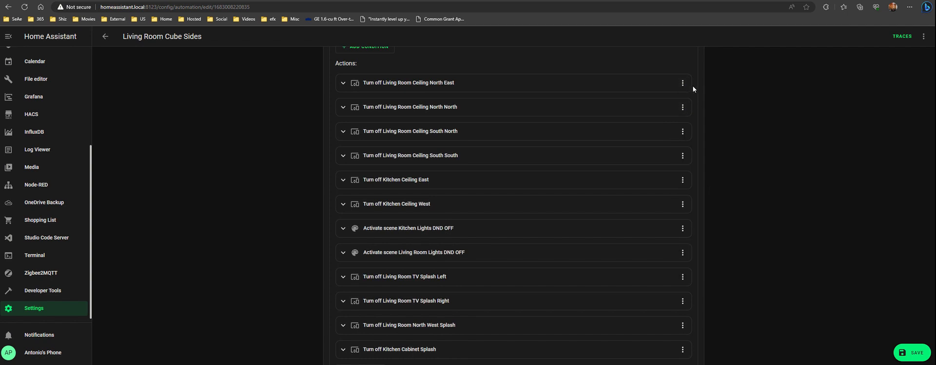
Step: Remove the turn-off actions for the four Living Room Ceiling lights from Option 2
click(682, 83)
click(705, 191)
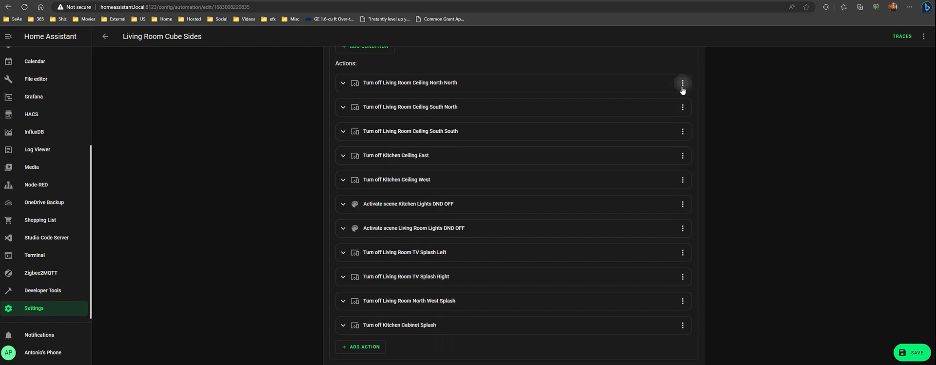
click(683, 83)
click(706, 191)
click(682, 83)
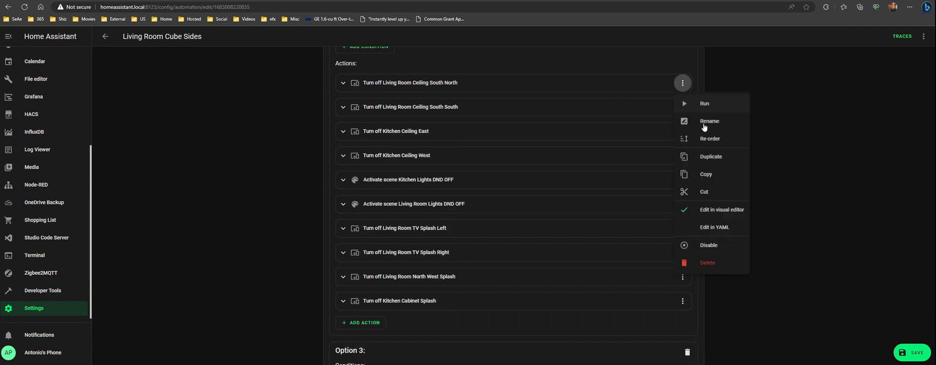
click(704, 190)
click(682, 83)
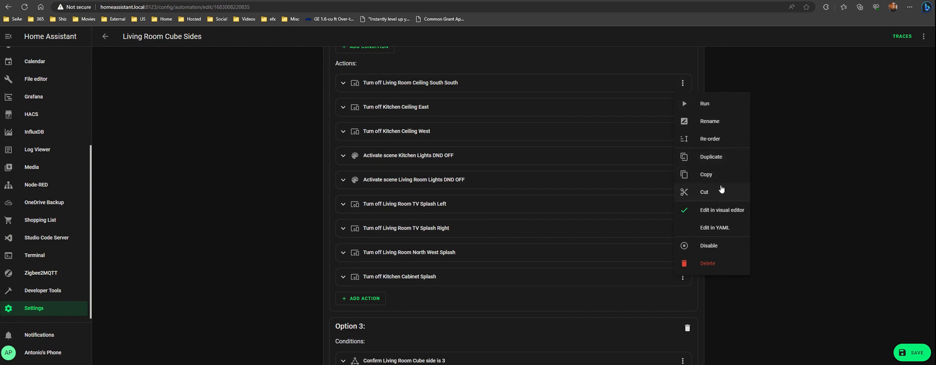
click(720, 190)
Step: Remove the turn-off actions for Kitchen Ceiling East and Kitchen Ceiling West from Option 2
click(682, 83)
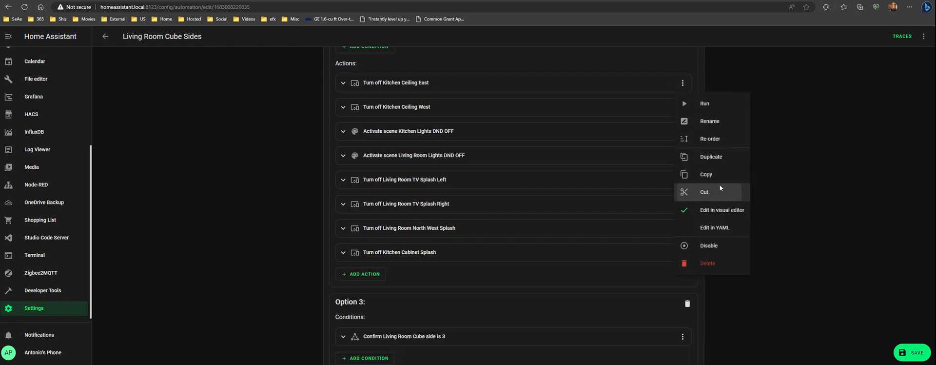
click(718, 188)
click(683, 83)
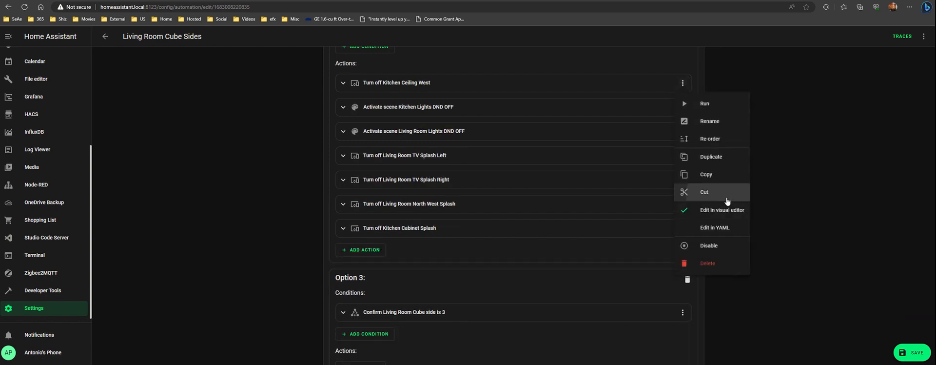
click(717, 191)
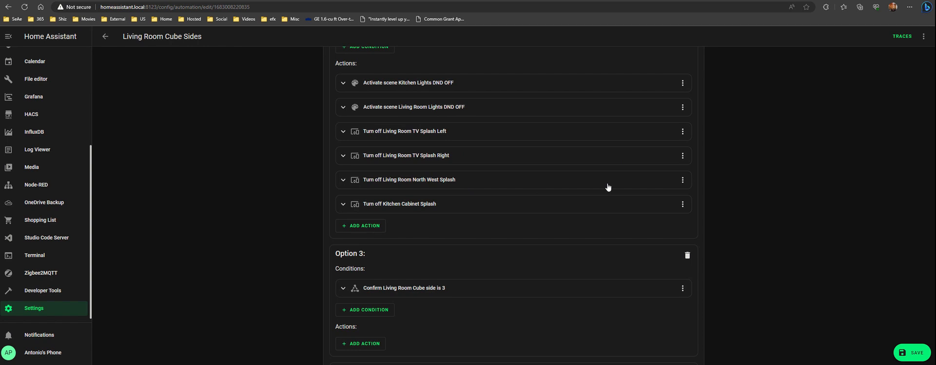
Step: Remove Option 2's turn-off actions for Living Room TV Splash Left and Right, Living Room North West Splash and Kitchen Cabinet Splash
click(682, 132)
click(709, 236)
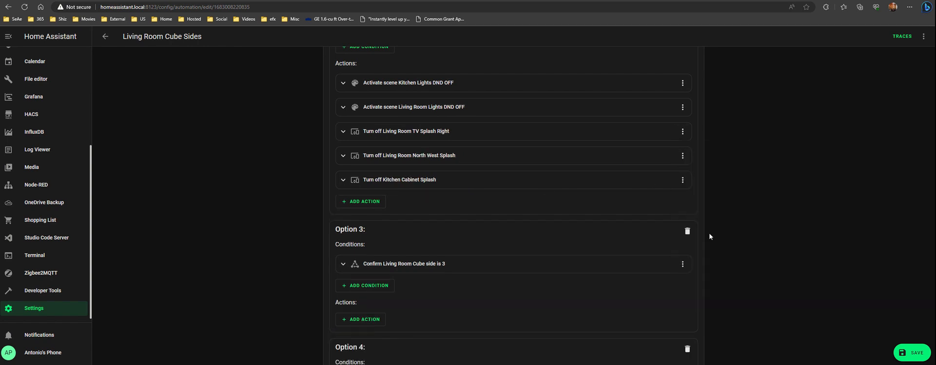
click(683, 131)
click(712, 236)
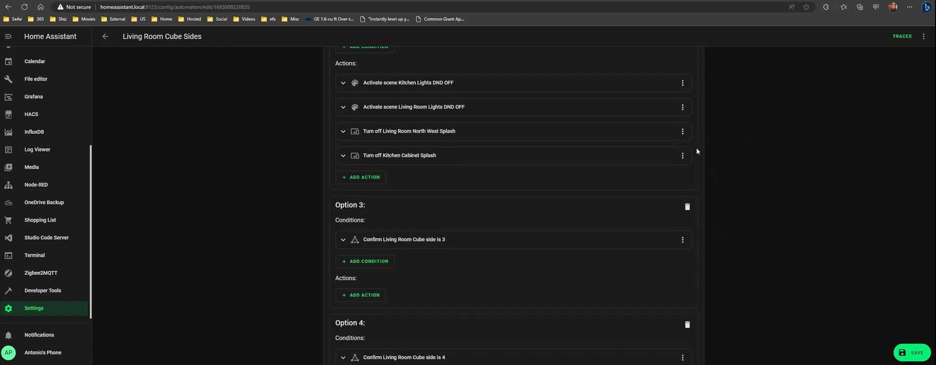
click(682, 131)
click(712, 236)
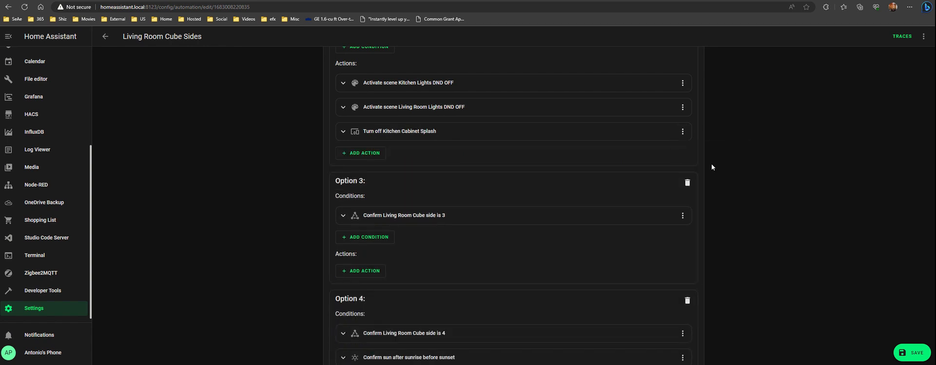
click(683, 131)
click(717, 237)
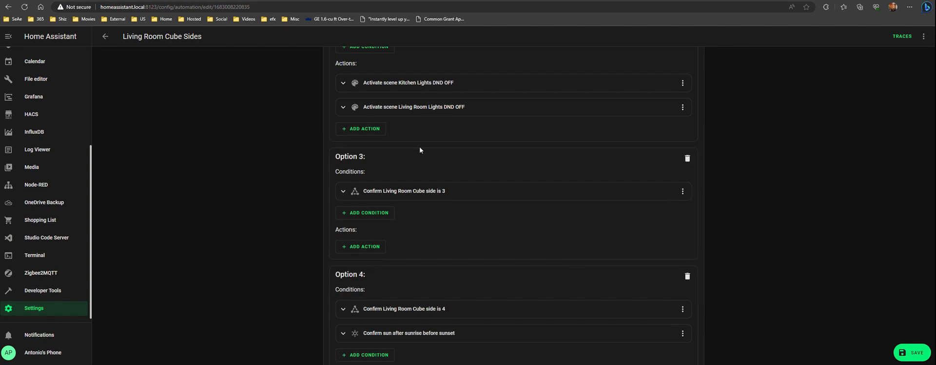
Step: Add a service call action to Option 2 that uses the Light: Turn off service
click(366, 129)
click(385, 165)
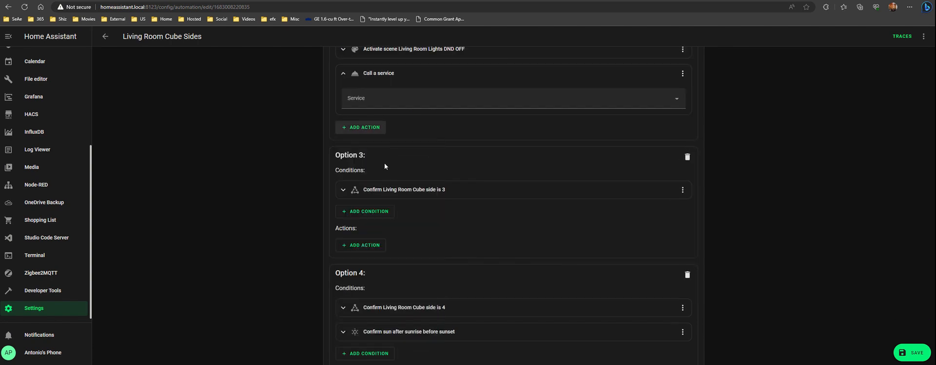
click(386, 99)
text(light)
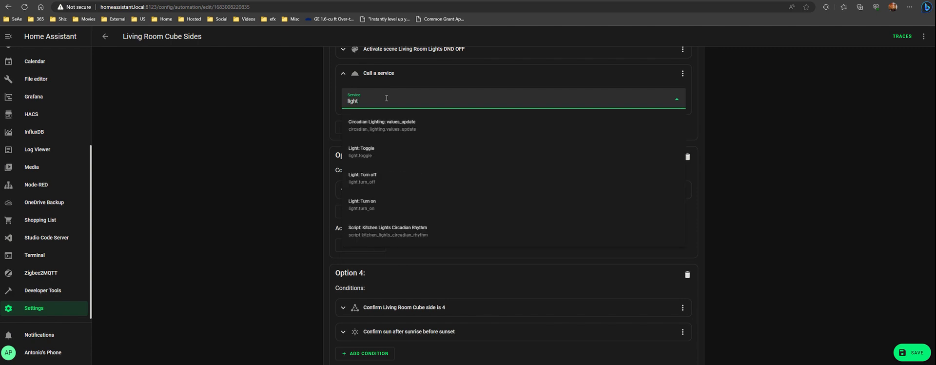
click(378, 179)
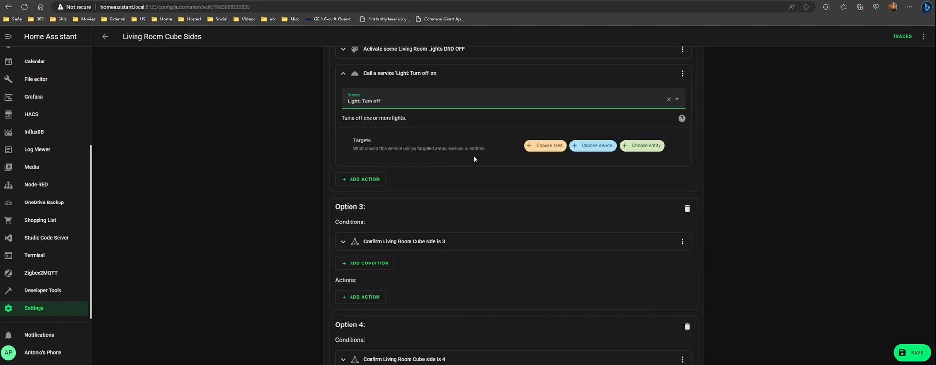
Step: Target the Kitchen and Living Room areas with Option 2's Light: Turn off action
click(558, 147)
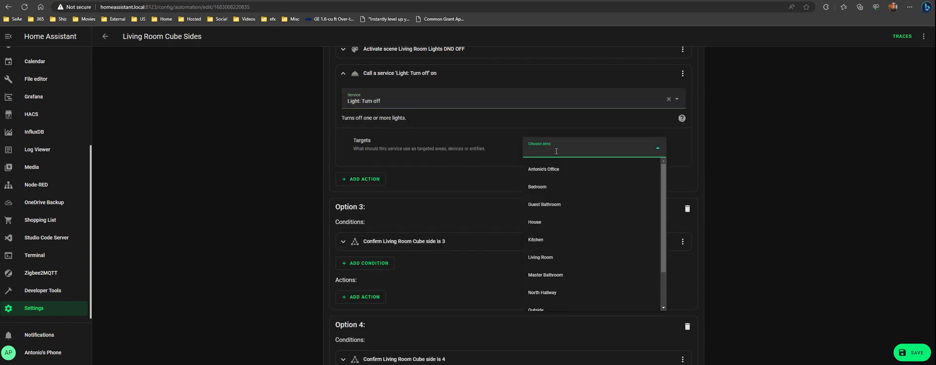
text(kitchen)
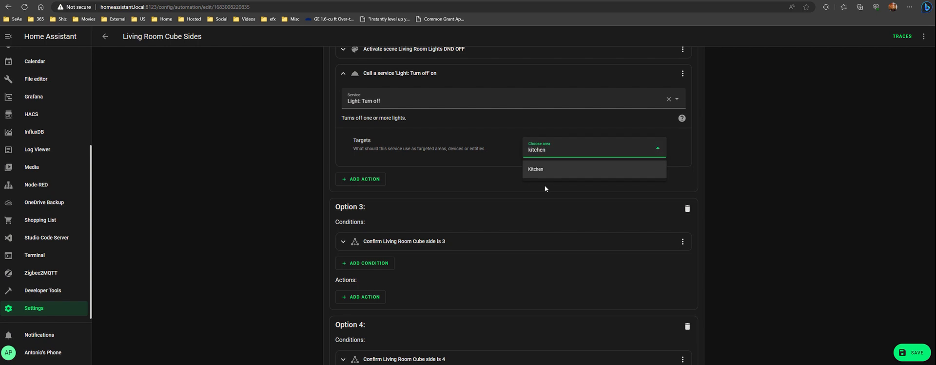
click(561, 169)
click(547, 158)
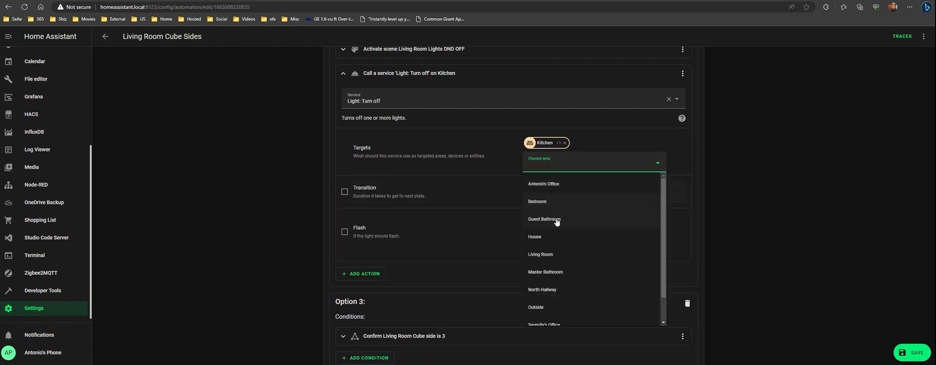
scroll(551, 254, down, 1)
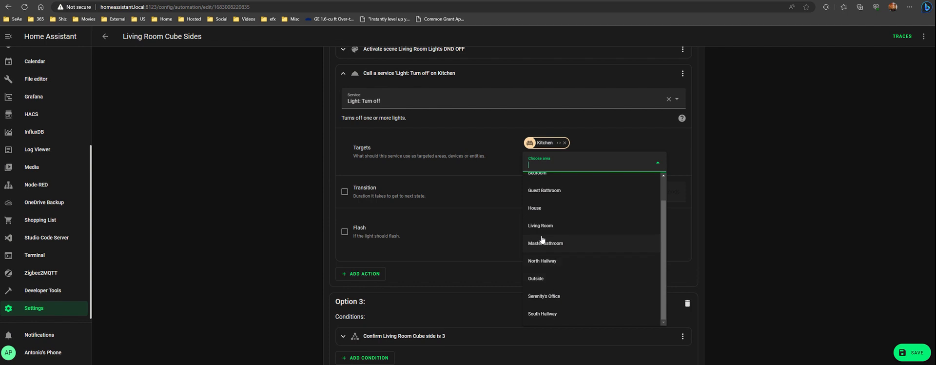
click(553, 224)
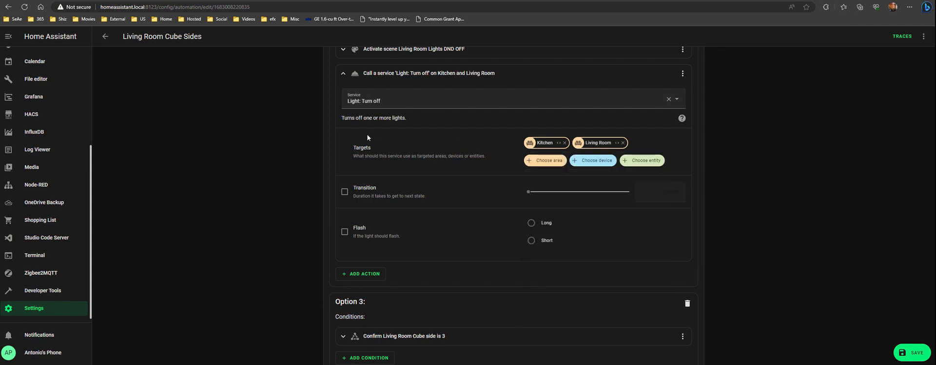
Step: Enable a 5-second transition for Option 2's Light: Turn off action and collapse it
click(345, 191)
click(659, 193)
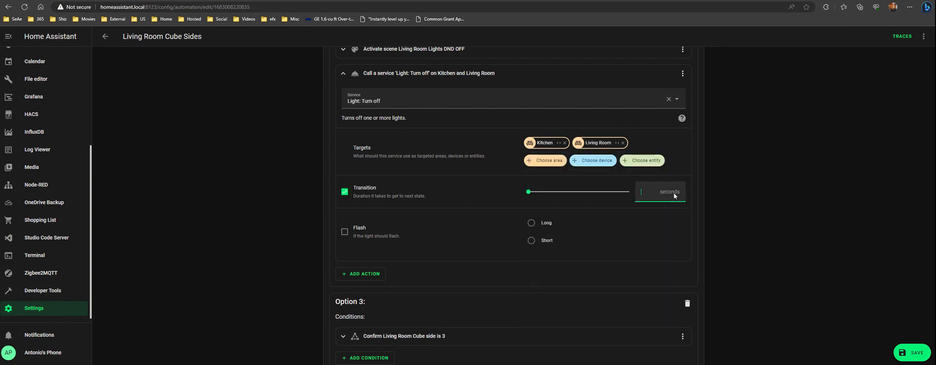
text(5)
click(285, 194)
click(344, 74)
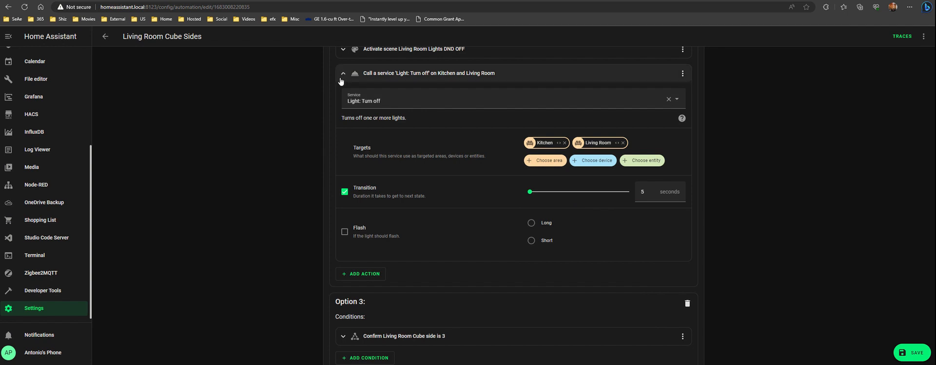
Step: Review the simplified actions of Option 2 and compare them with the neighbouring Options 1 and 3
scroll(314, 137, up, 2)
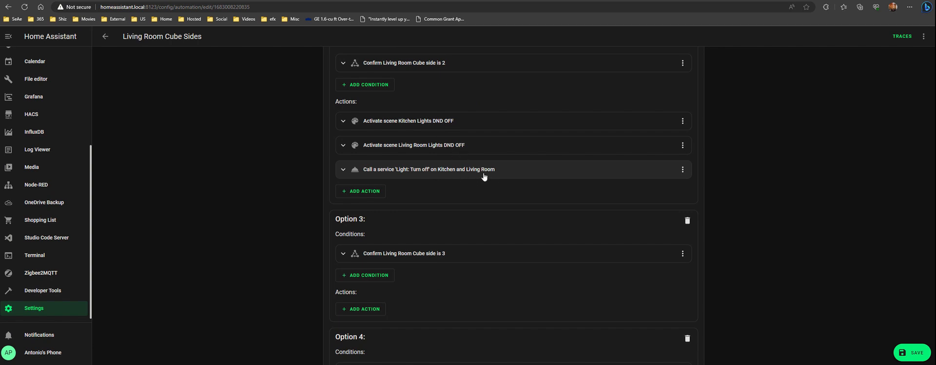
scroll(290, 160, down, 1)
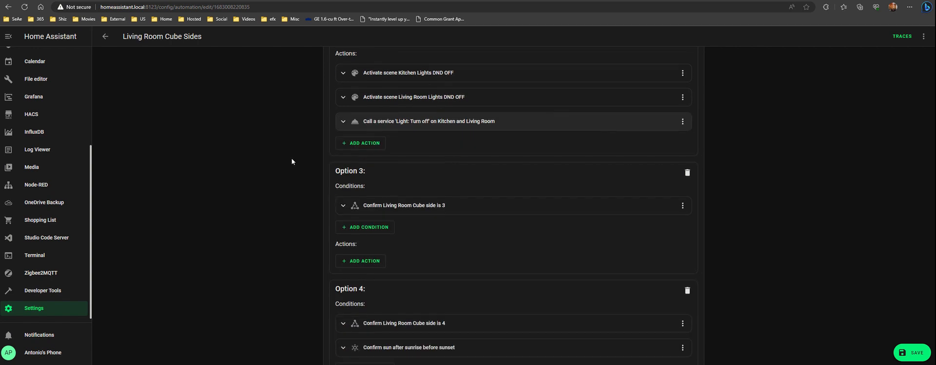
scroll(295, 159, down, 1)
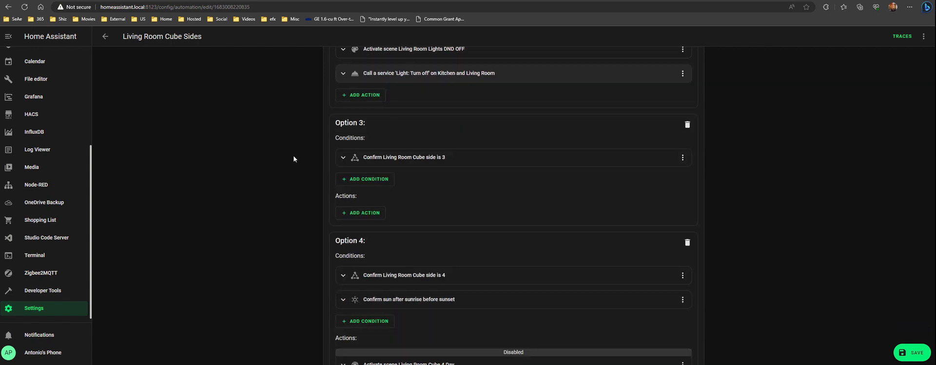
scroll(296, 163, up, 2)
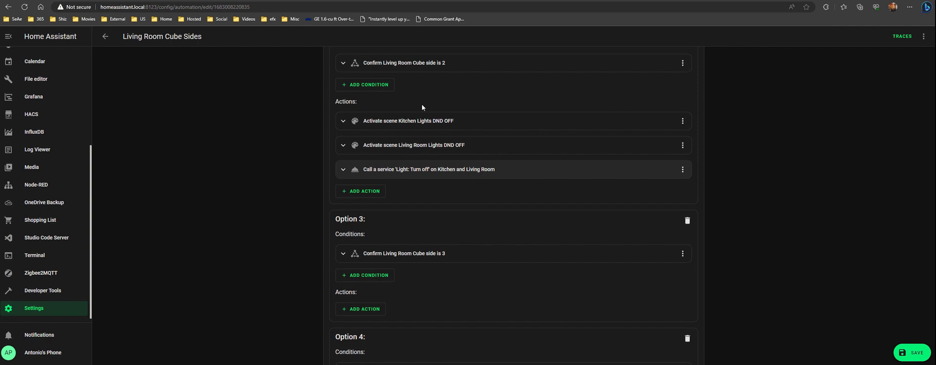
scroll(422, 109, up, 2)
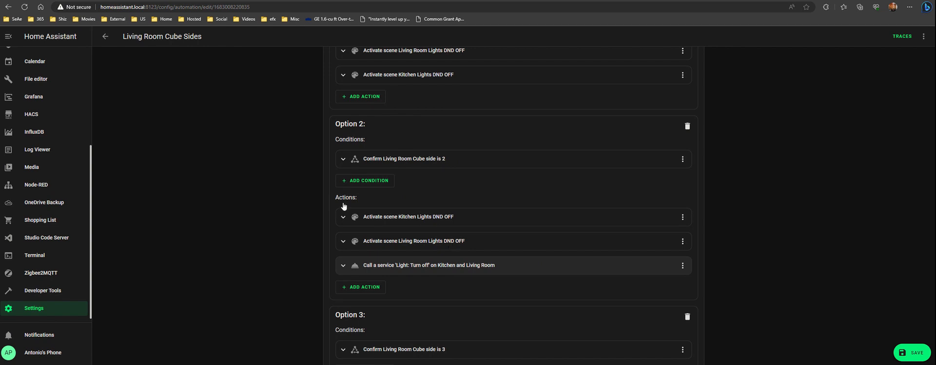
scroll(344, 206, down, 3)
scroll(300, 212, down, 1)
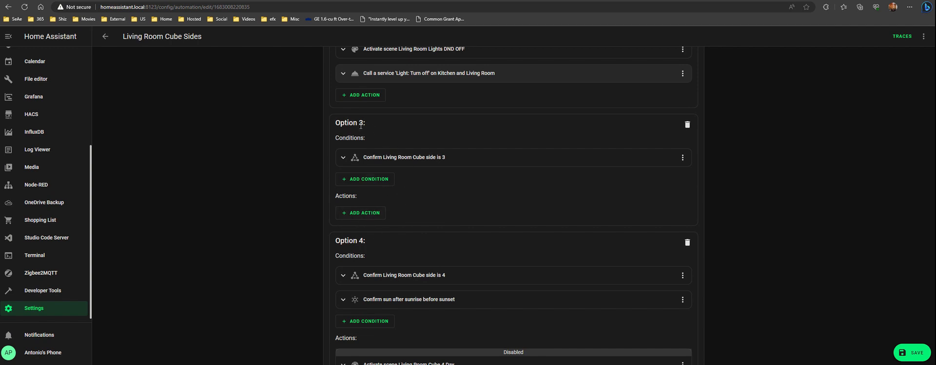
Step: Expand Option 4's Living Room Circadian Rhythm script action to inspect its service settings
scroll(499, 232, down, 3)
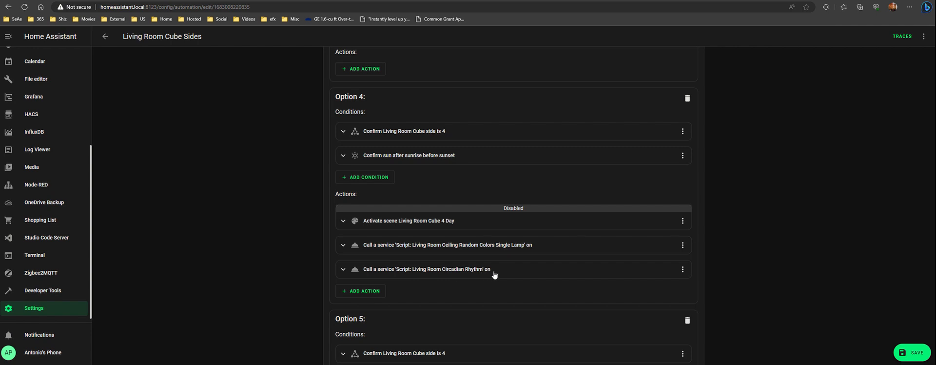
click(445, 270)
scroll(442, 264, down, 2)
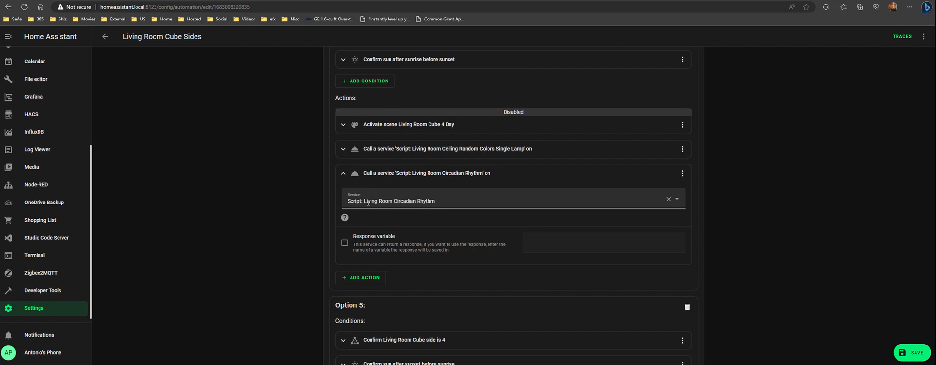
Step: Open the Home Assistant scripts list in a new browser window and locate the living room scripts
drag(365, 200, 440, 203)
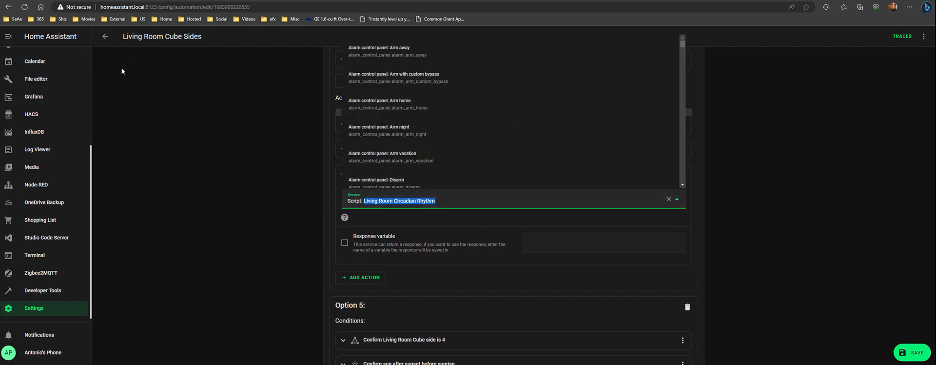
key(Escape)
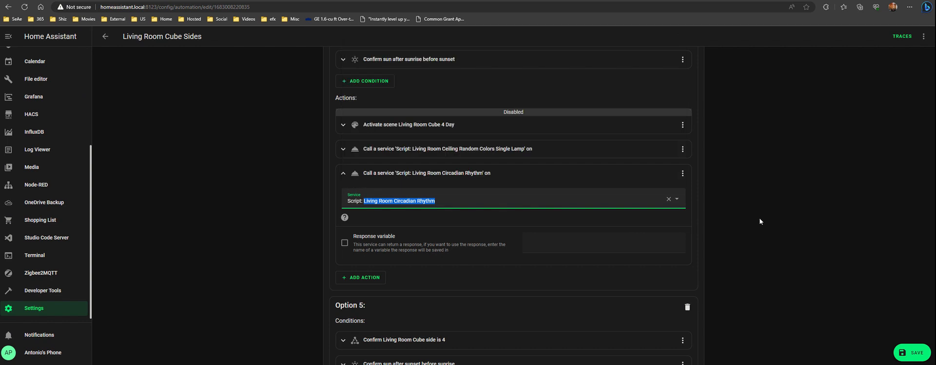
scroll(74, 112, up, 4)
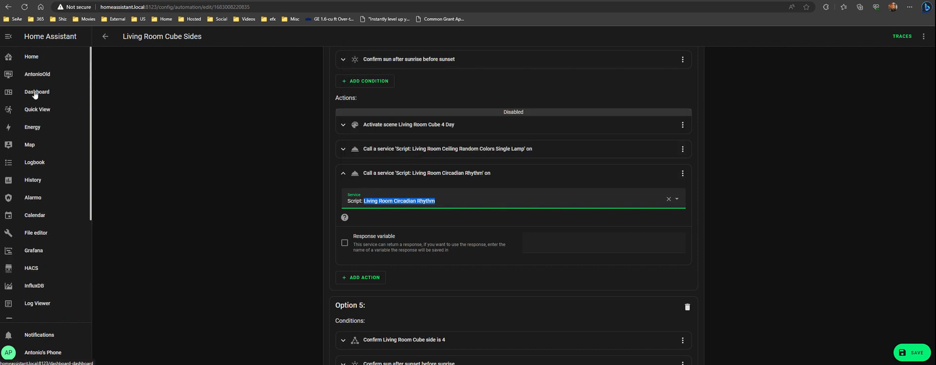
scroll(46, 306, down, 4)
right_click(44, 307)
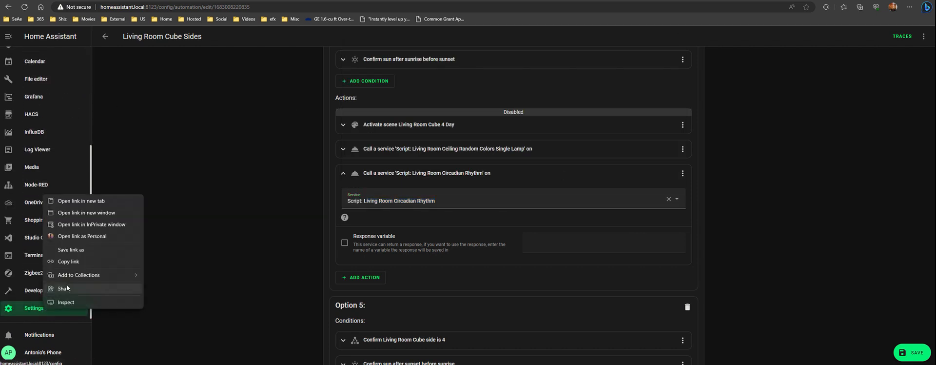
click(86, 212)
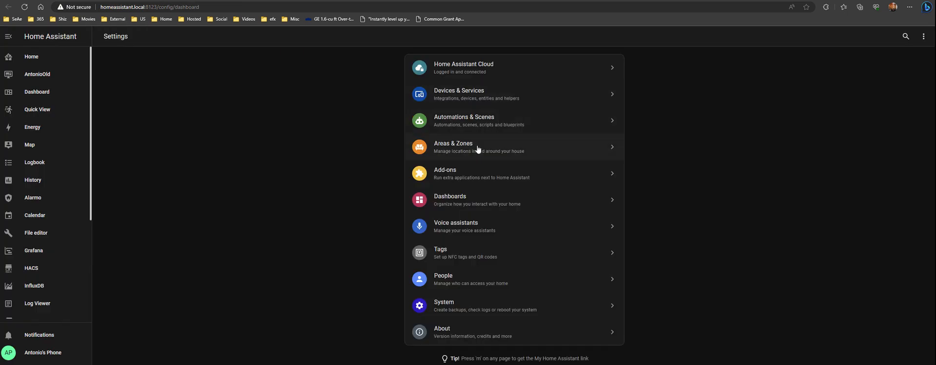
click(483, 119)
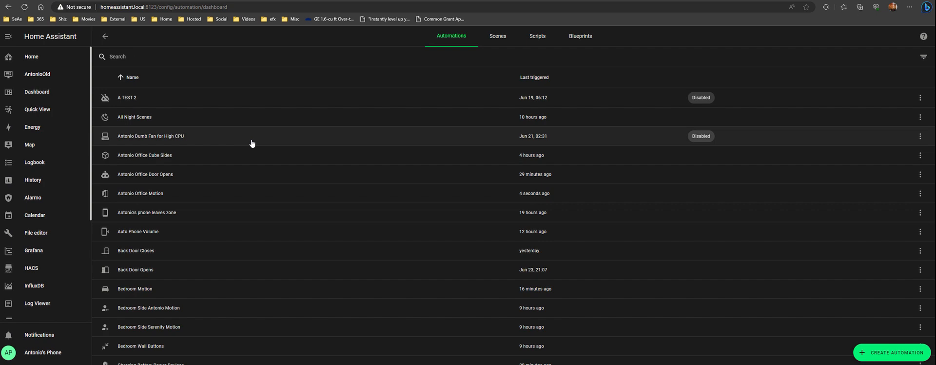
click(537, 36)
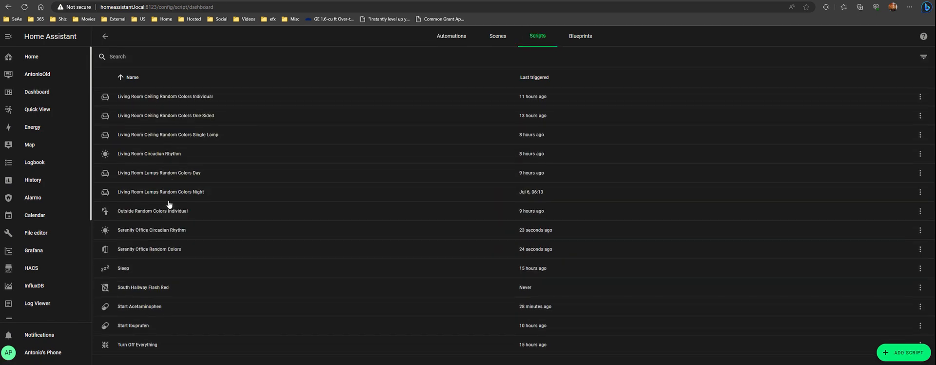
scroll(169, 210, up, 1)
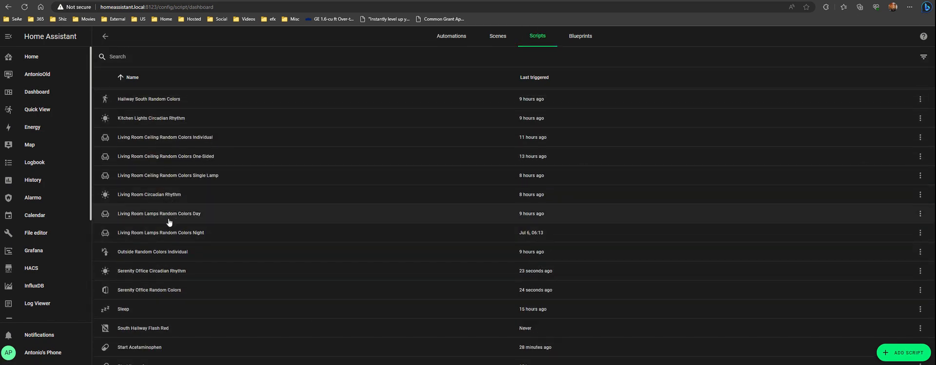
Step: Open the Living Room Circadian Rhythm script and examine its Light: Turn on action's target entity, brightness and circadian kelvin template
click(154, 195)
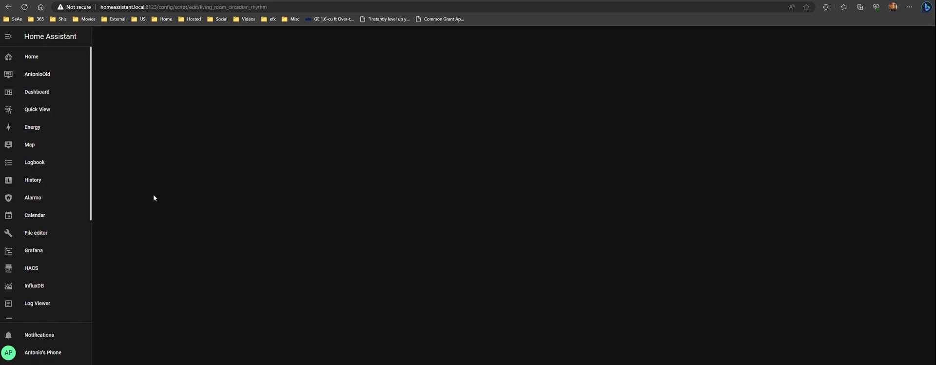
click(400, 191)
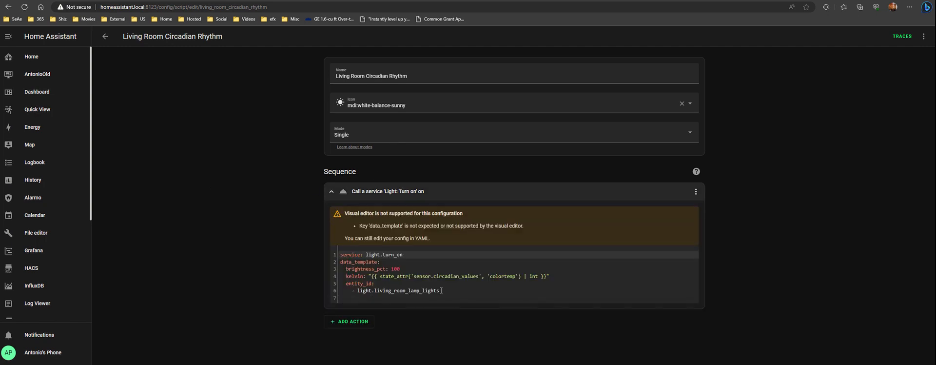
drag(441, 291, 358, 289)
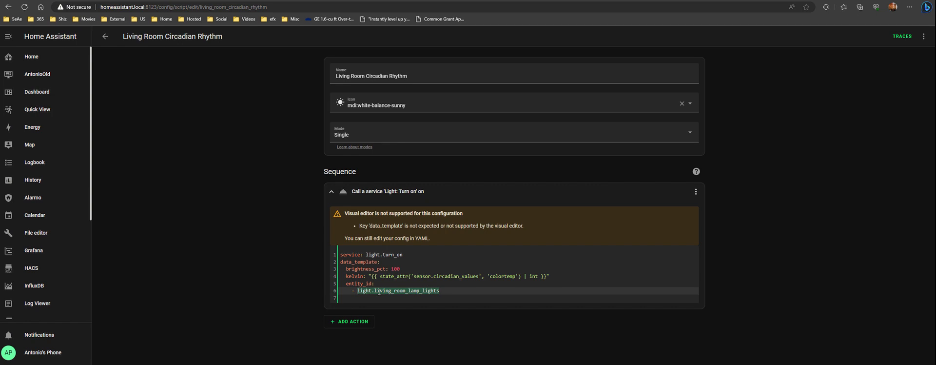
click(379, 292)
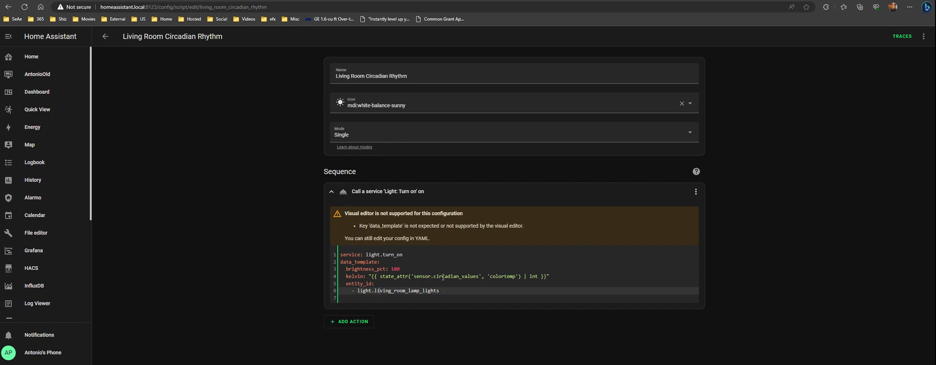
drag(443, 277, 478, 277)
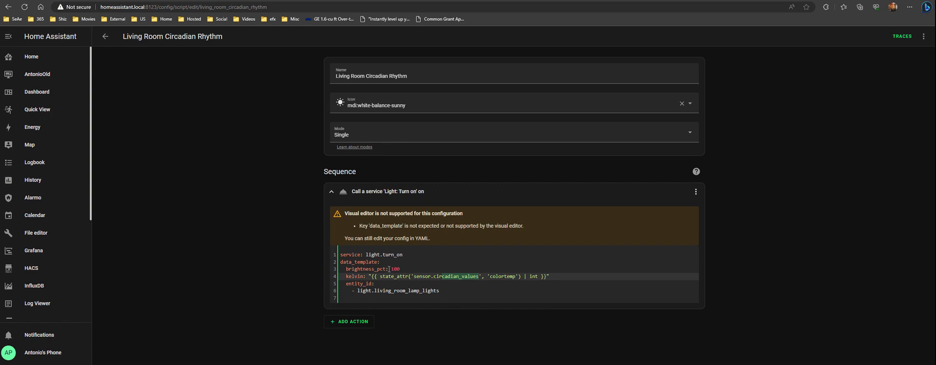
click(105, 37)
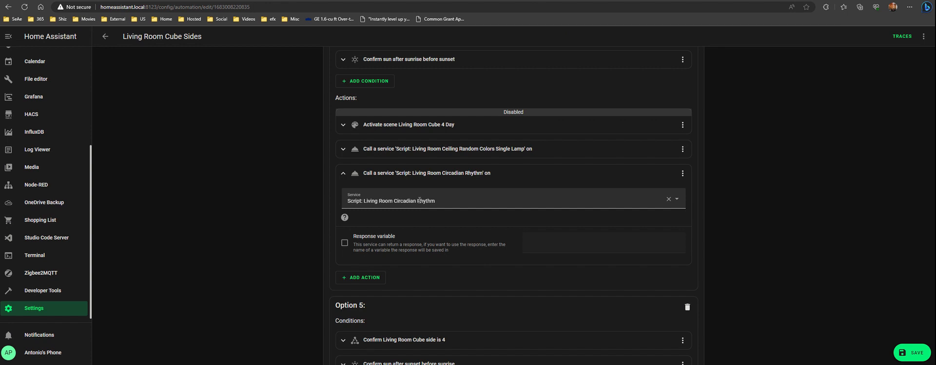
Step: Open the Living Room Ceiling Random Colors Single Lamp script and examine the random hs_color ranges in its first Light: Turn on action
click(437, 151)
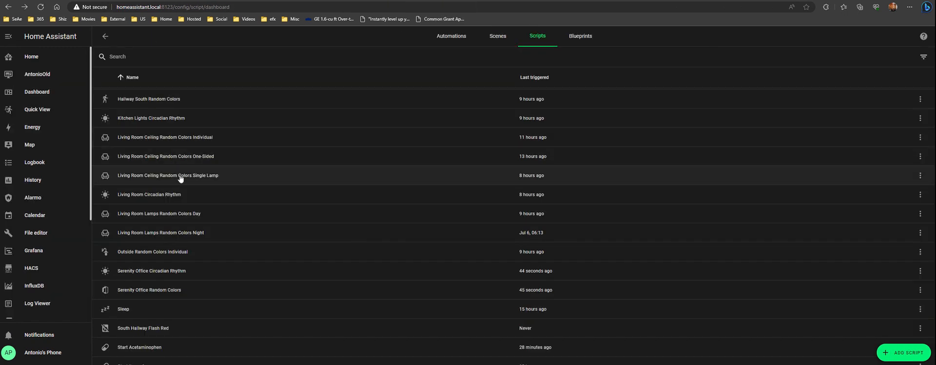
click(180, 175)
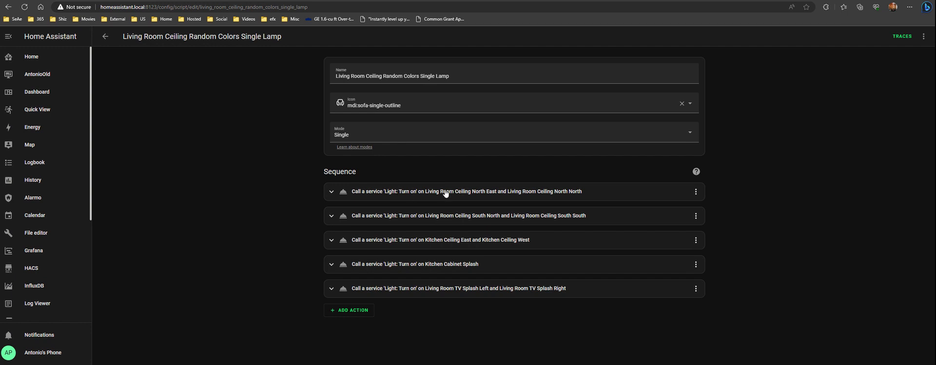
click(422, 194)
scroll(287, 207, down, 2)
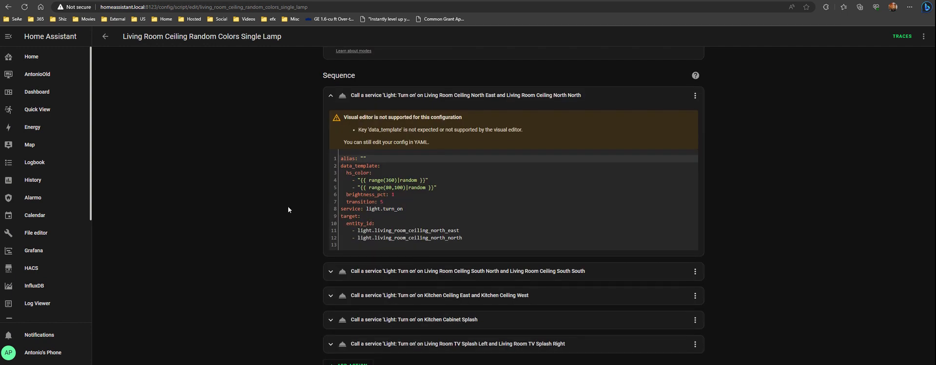
drag(369, 181, 434, 182)
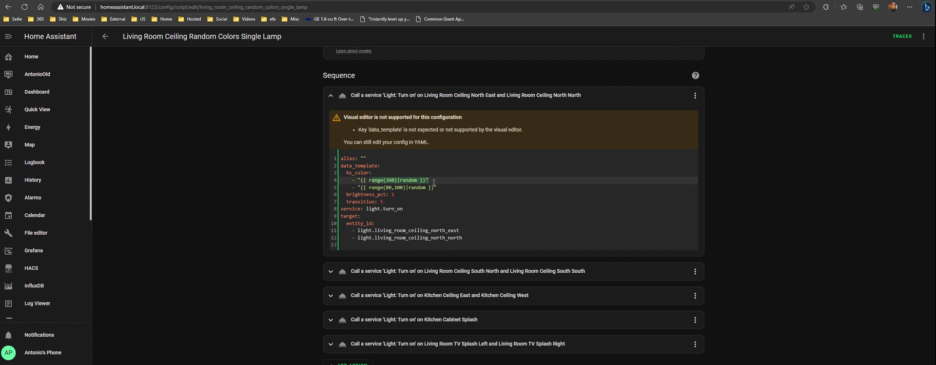
click(434, 182)
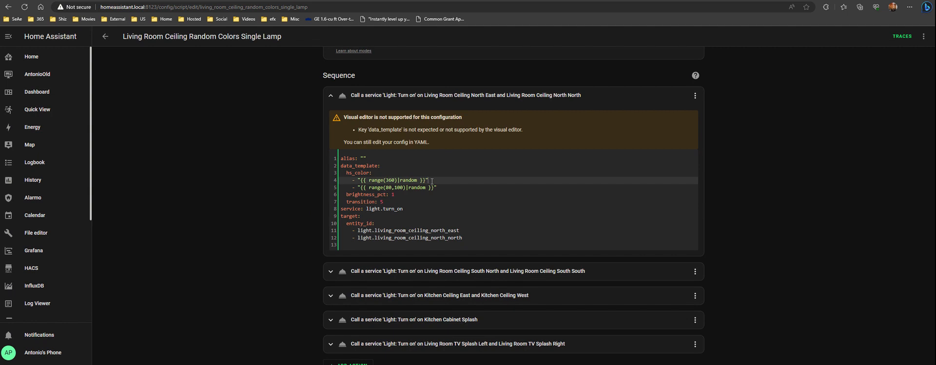
drag(386, 188, 403, 190)
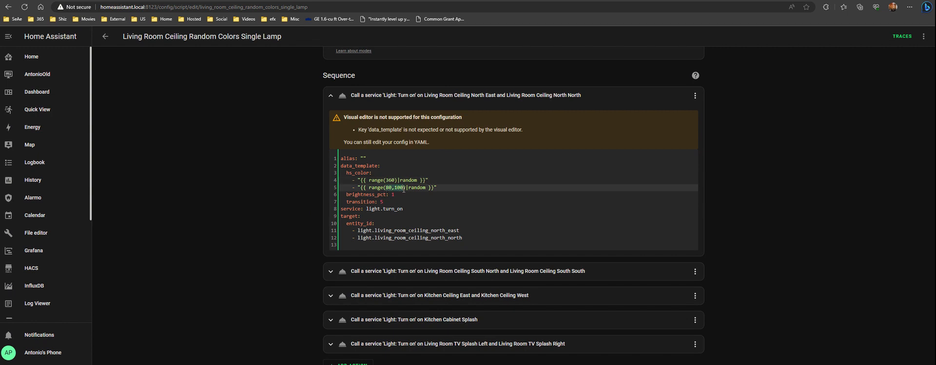
click(384, 188)
Step: Switch to Calculator, move its window clear of the script code, and multiply 20 by 360
click(178, 362)
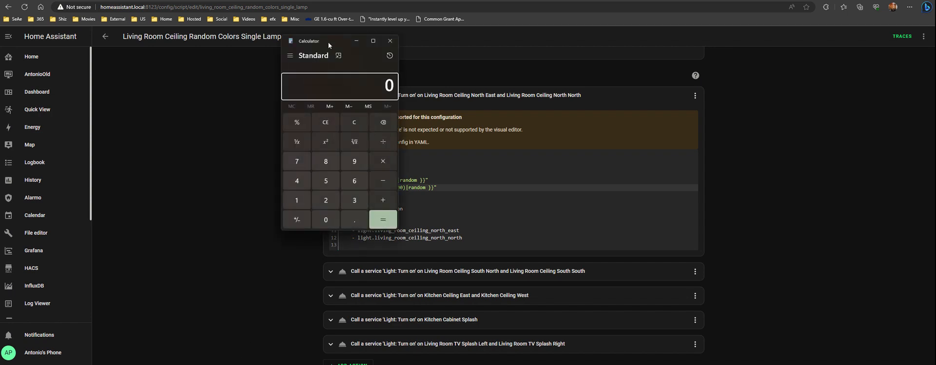
drag(329, 41, 198, 41)
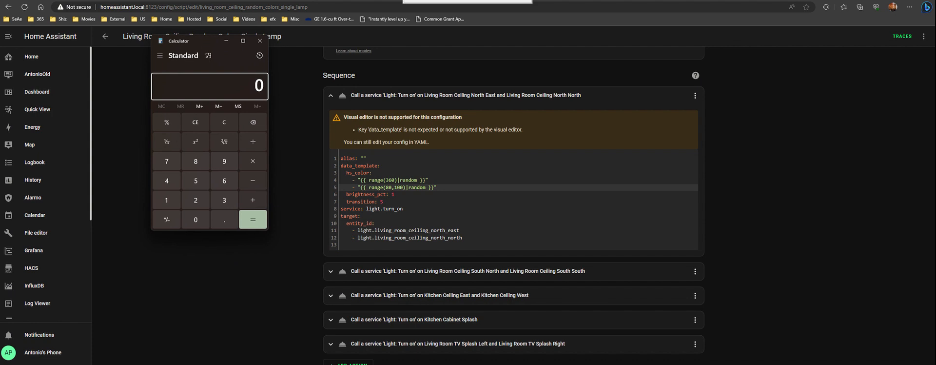
text(2)
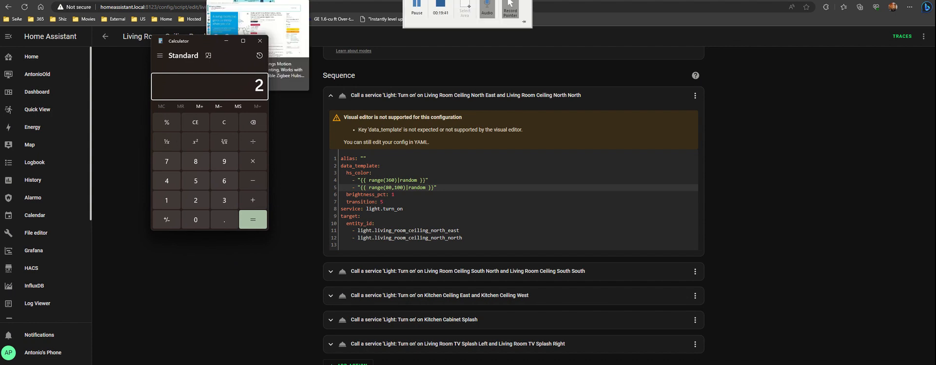
text(0 × 360)
key(Return)
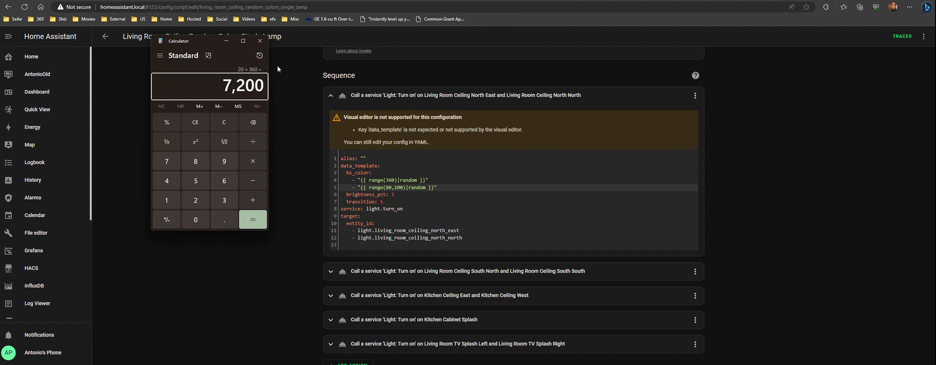
Step: Clear the calculation, multiply 100 by 360, and close Calculator
click(225, 122)
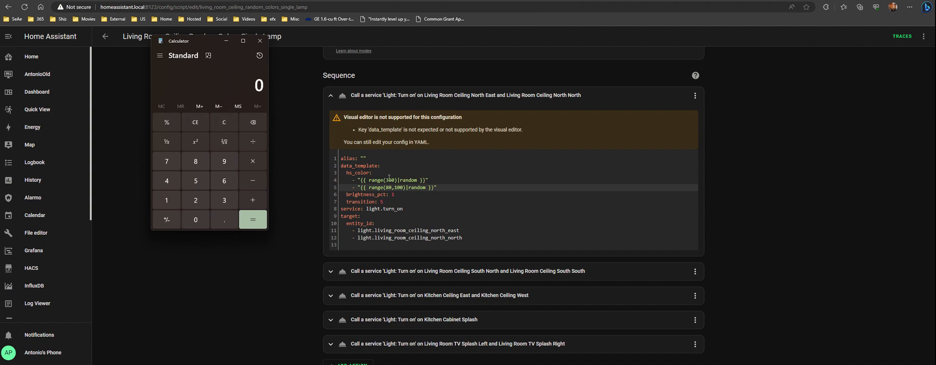
text(100*)
text(360)
key(Return)
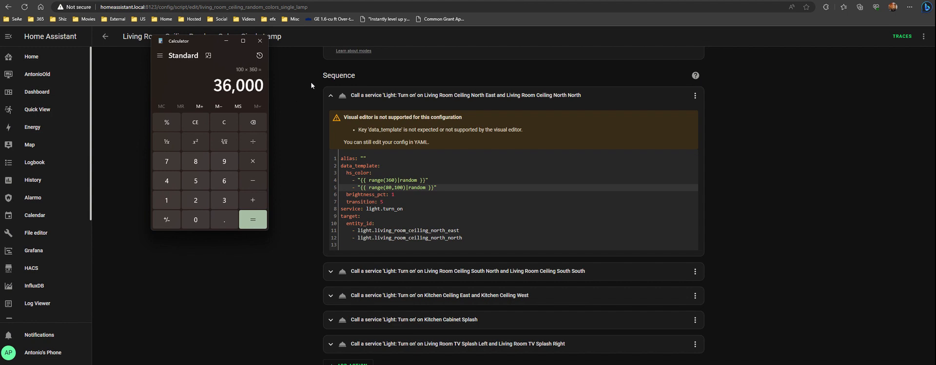
click(259, 41)
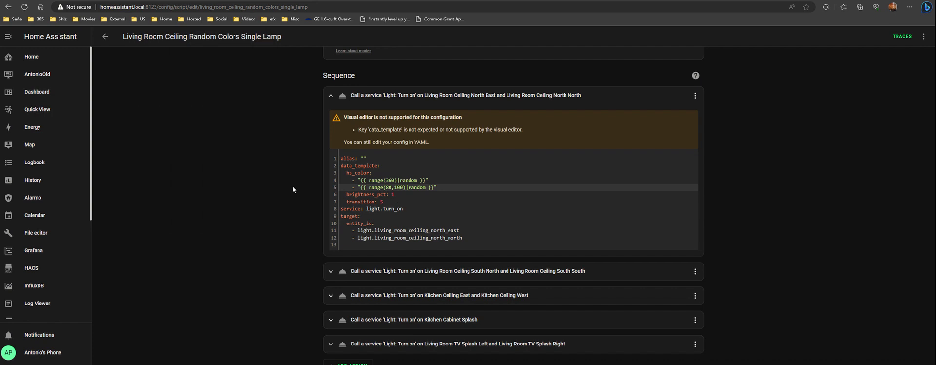
Step: Collapse the Single Lamp script's first action, review its action list, and briefly check the Living Room Ceiling Random Colors Individual script
scroll(301, 198, down, 1)
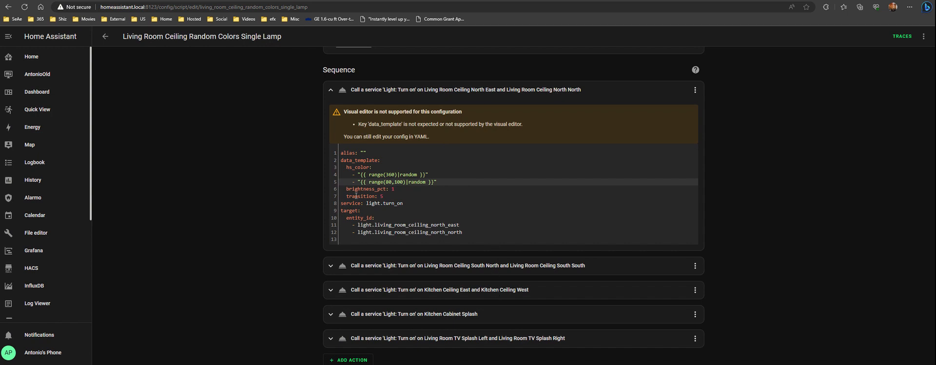
click(333, 91)
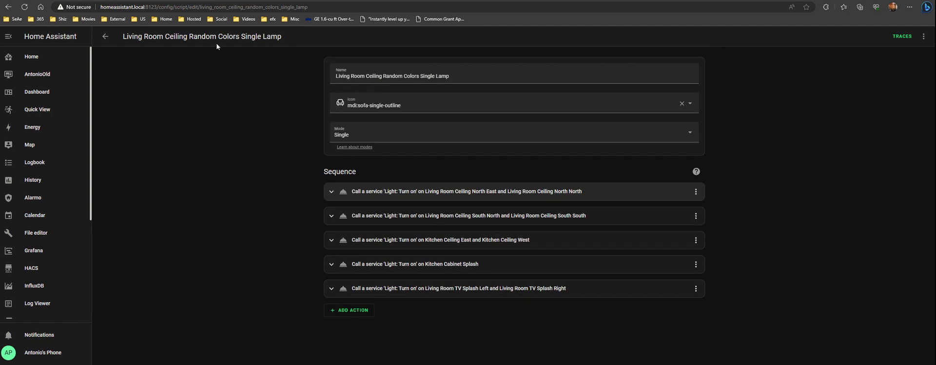
click(105, 37)
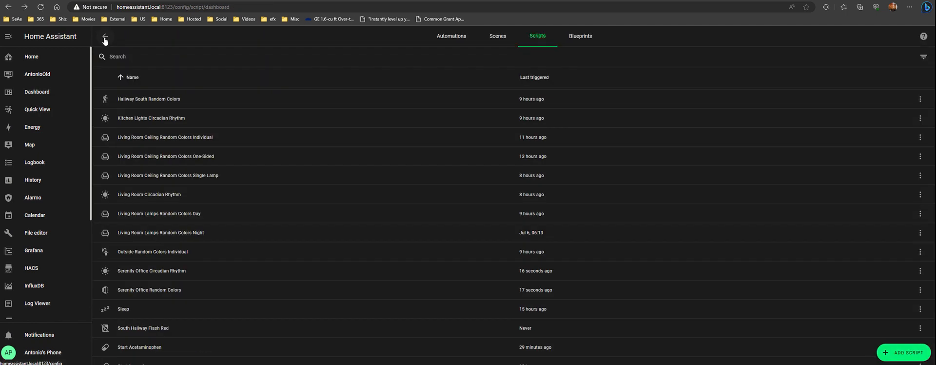
click(205, 178)
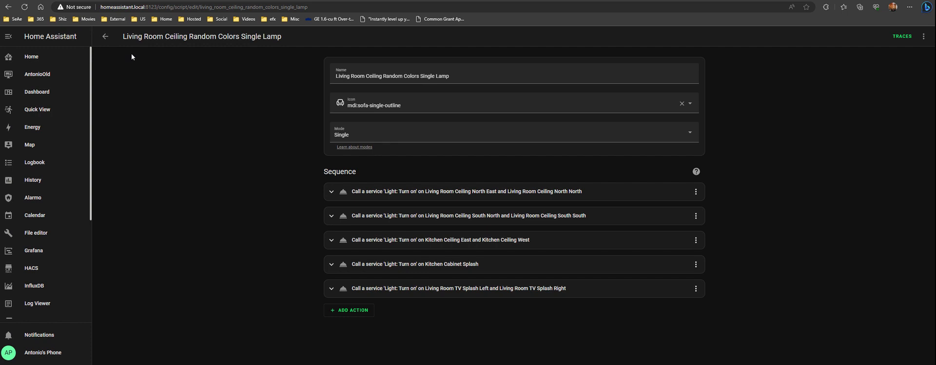
click(104, 36)
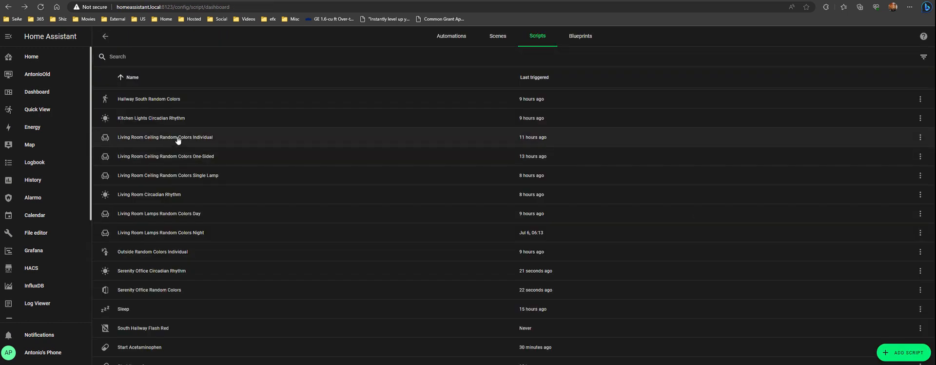
click(178, 139)
click(105, 37)
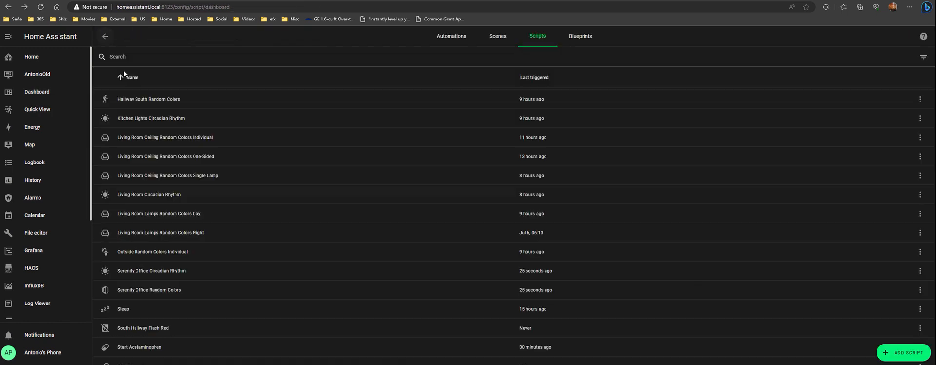
Step: Open the Living Room Ceiling Random Colors One-Sided script and examine the YAML of its first Light: Turn on action
click(187, 156)
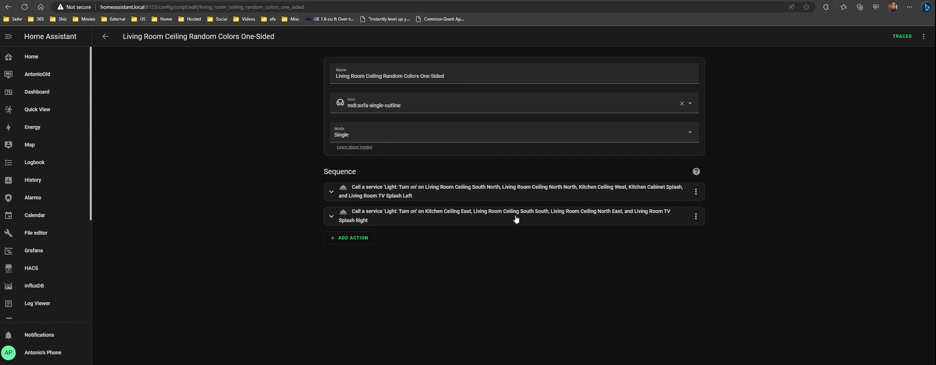
click(333, 194)
scroll(333, 200, down, 1)
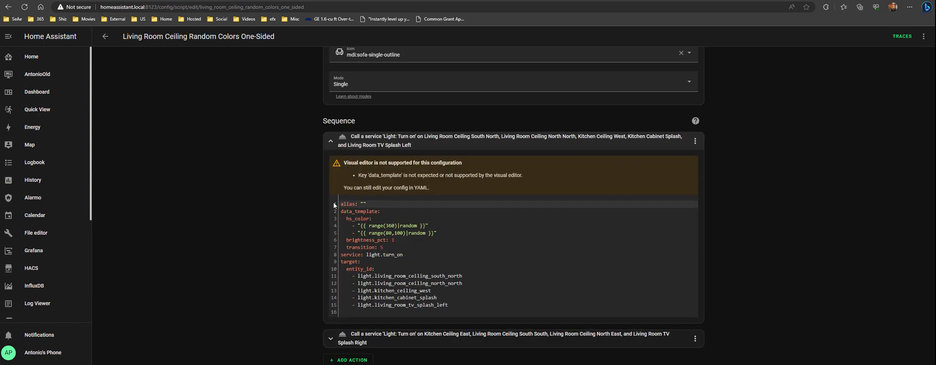
Step: Copy the entire YAML of the first Light: Turn on action and collapse that action
click(412, 296)
key(ctrl+a)
key(ctrl+c)
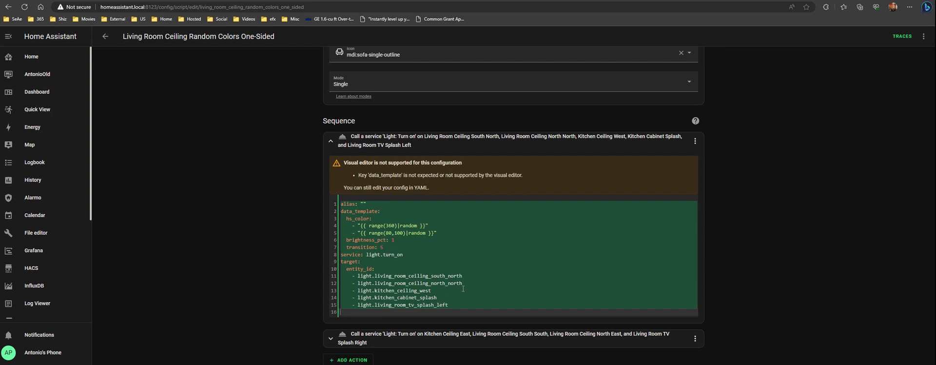
click(296, 282)
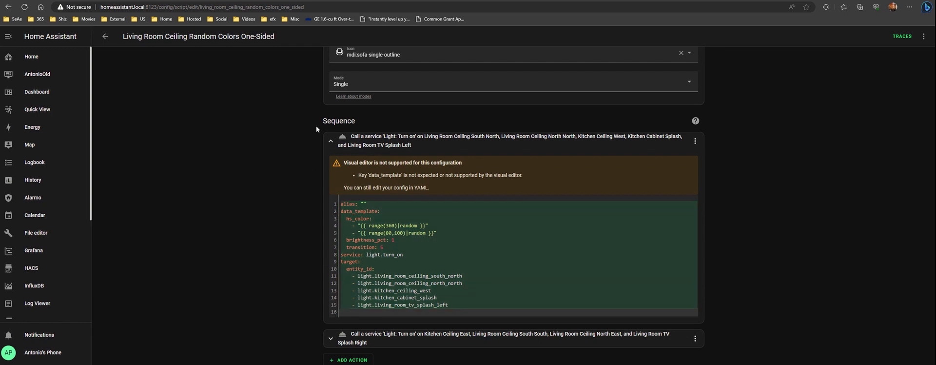
click(331, 141)
Step: Add a third Call service action to the sequence, switch it to YAML editing, and replace its contents with the copied code
click(348, 240)
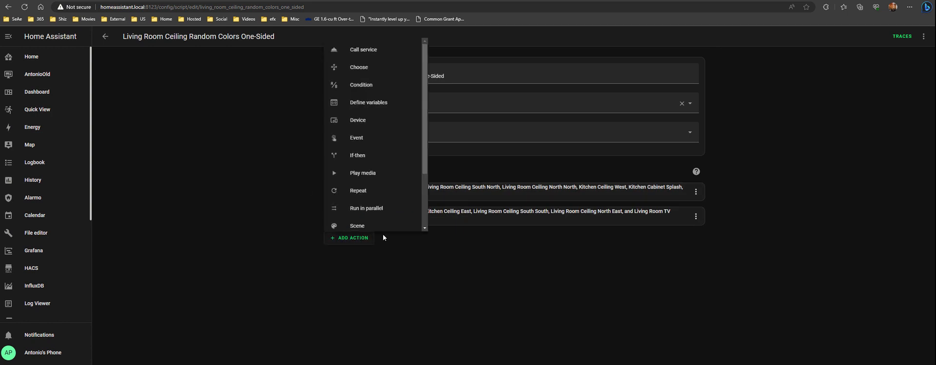
click(379, 54)
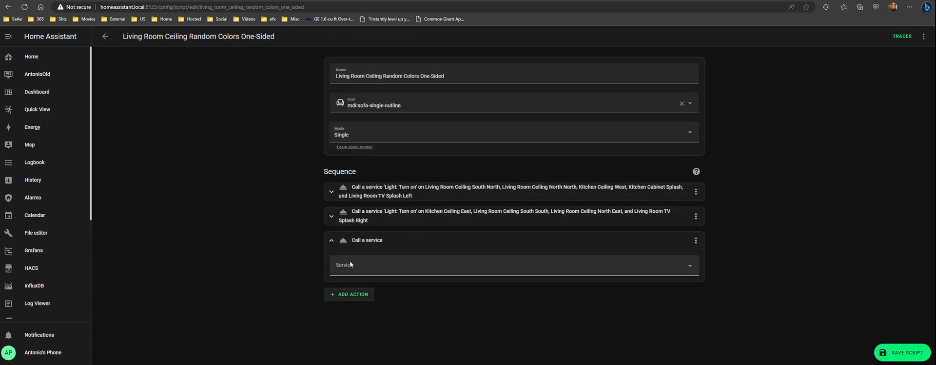
click(696, 240)
click(716, 183)
click(410, 273)
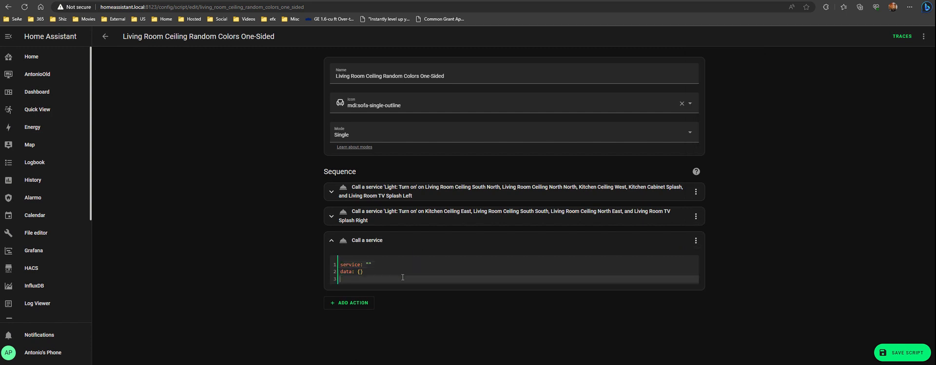
key(ctrl+a)
key(ctrl+v)
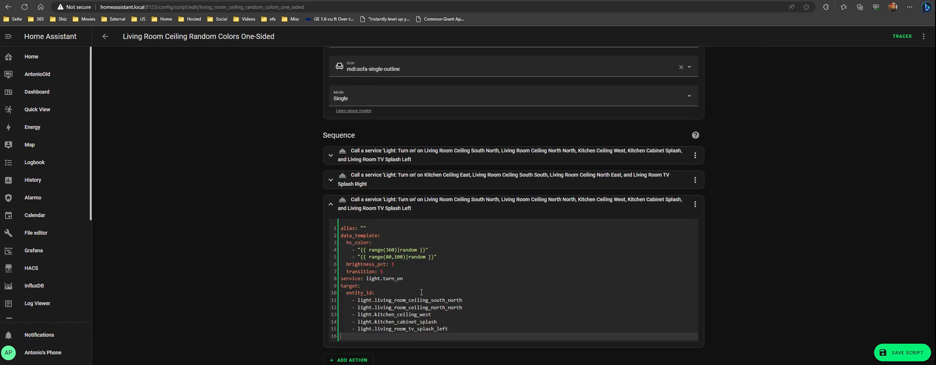
Step: Remove the two ceiling north lights, kitchen_ceiling_west and kitchen_cabinet_splash from the third action, keeping only light.living_room_tv_splash_left as its target
drag(446, 321, 333, 301)
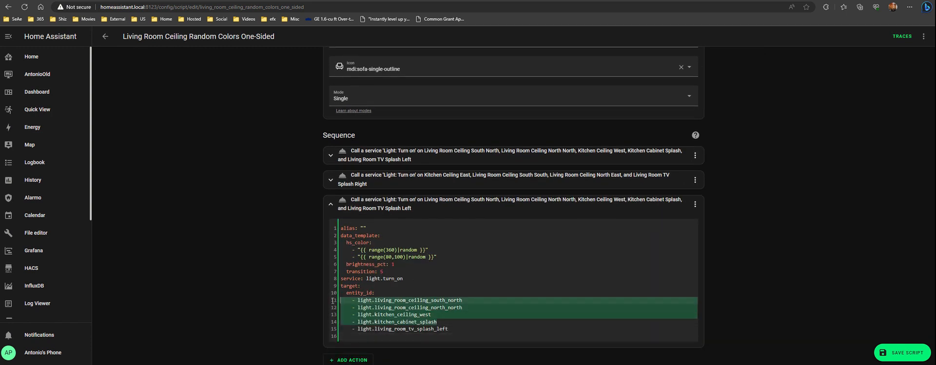
key(BackSpace)
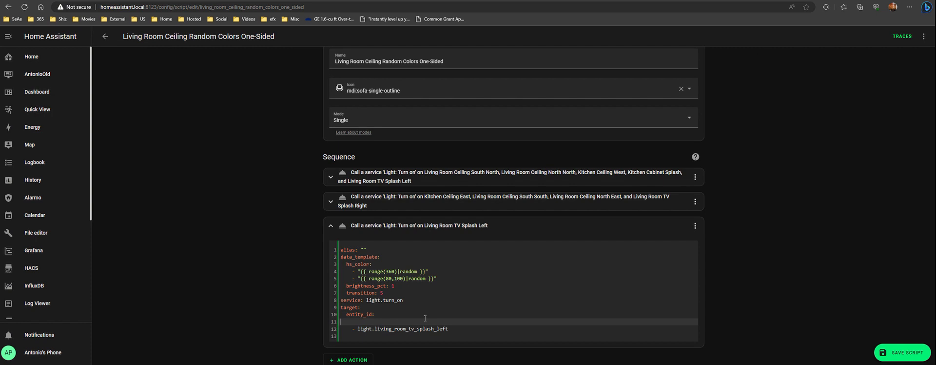
key(Delete)
Step: Add light.living_room_tv_splash_right to the third action's entity list by reusing the text of the splash_left entry
key(Return)
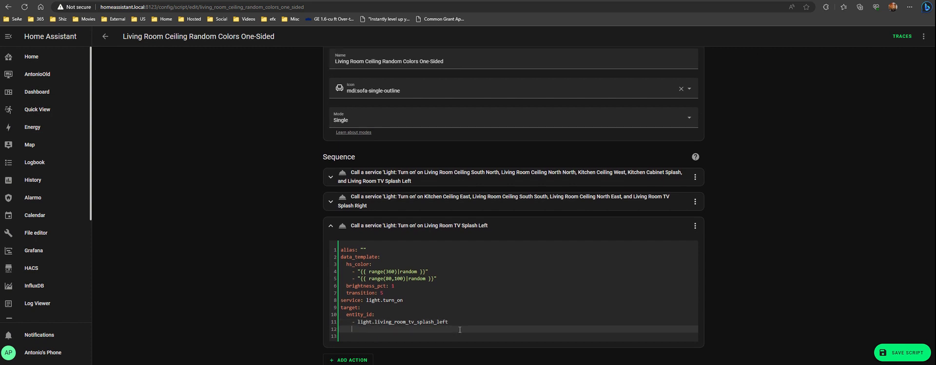
text(-)
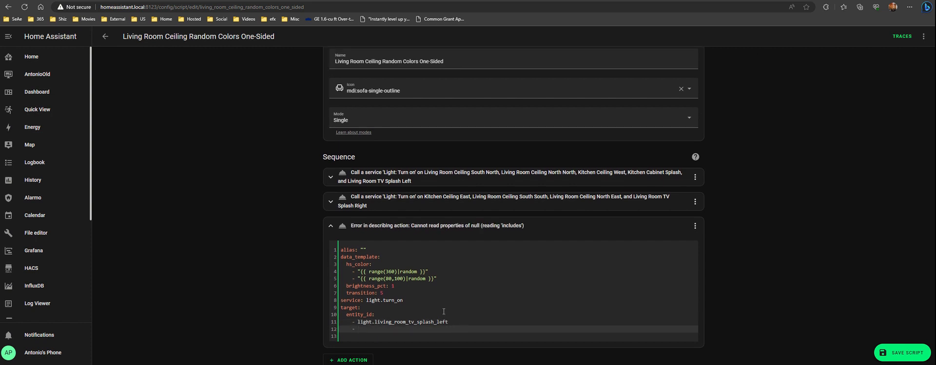
key(Up)
key(shift+End)
key(ctrl+c)
key(Down)
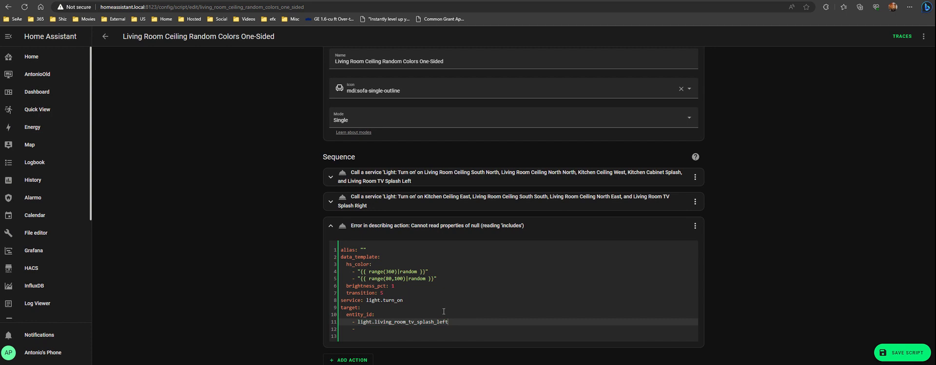
key(Down)
key(ctrl+v)
key(BackSpace)
key(BackSpace)
key(BackSpace)
key(BackSpace)
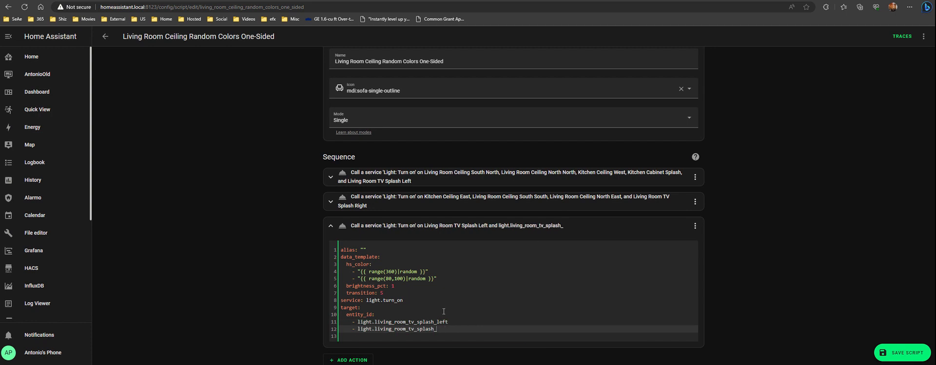
text(r)
key(Return)
Step: Expand the second Light: Turn on action and delete light.living_room_tv_splash_right and the leftover blank line from its targets
click(421, 201)
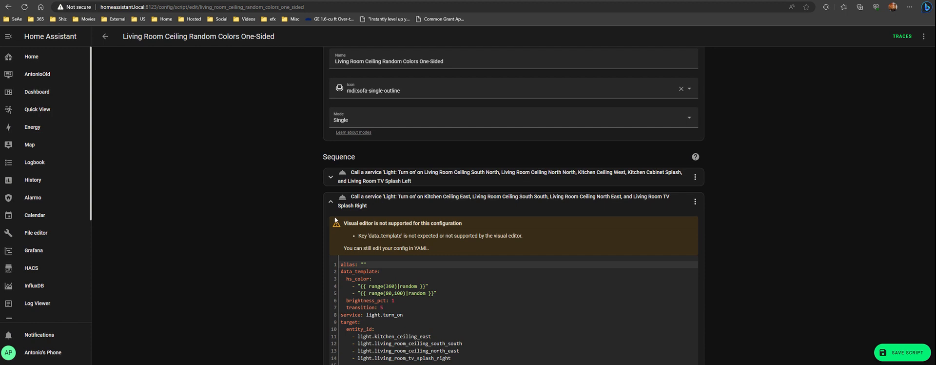
scroll(430, 300, down, 2)
drag(451, 262, 334, 261)
key(BackSpace)
key(BackSpace)
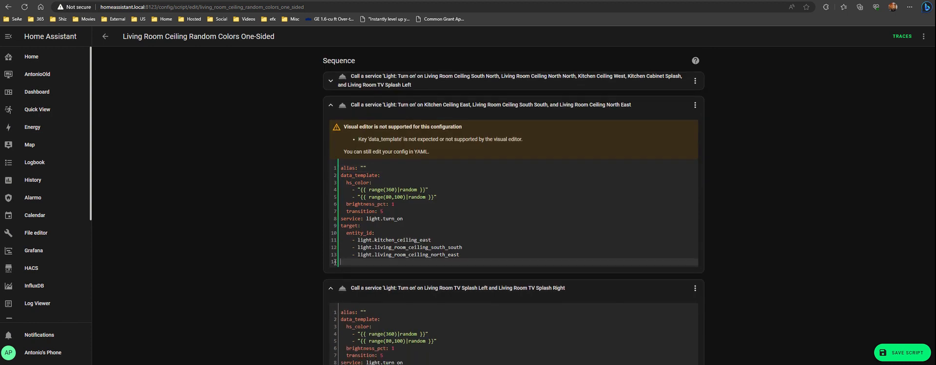
key(Delete)
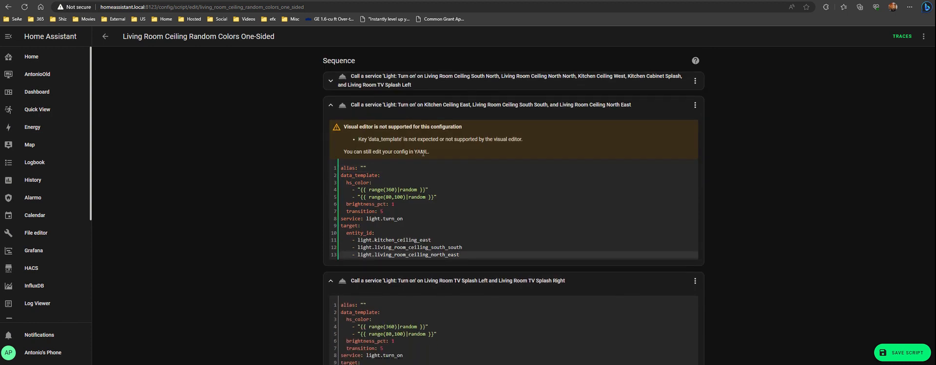
Step: Expand the first Light: Turn on action and delete light.living_room_tv_splash_left and the trailing blank line from its targets
click(376, 86)
click(440, 253)
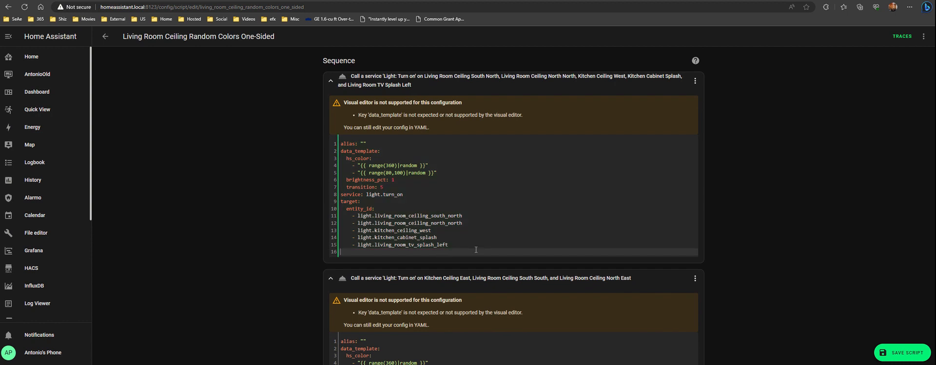
drag(476, 250, 344, 262)
key(BackSpace)
drag(463, 245, 340, 245)
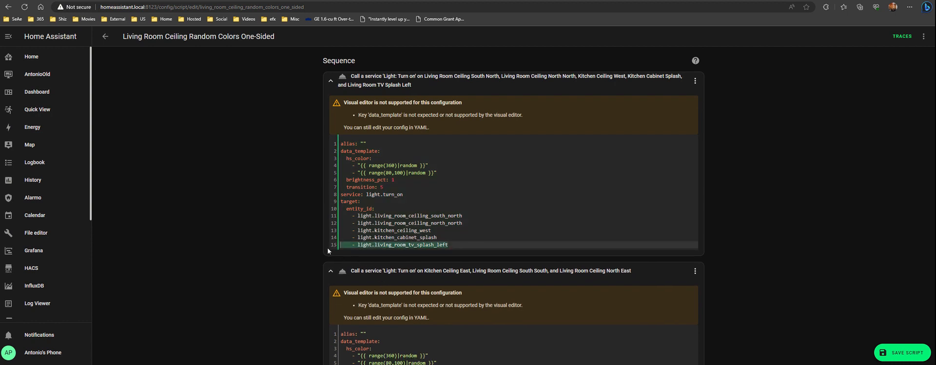
key(BackSpace)
key(BackSpace)
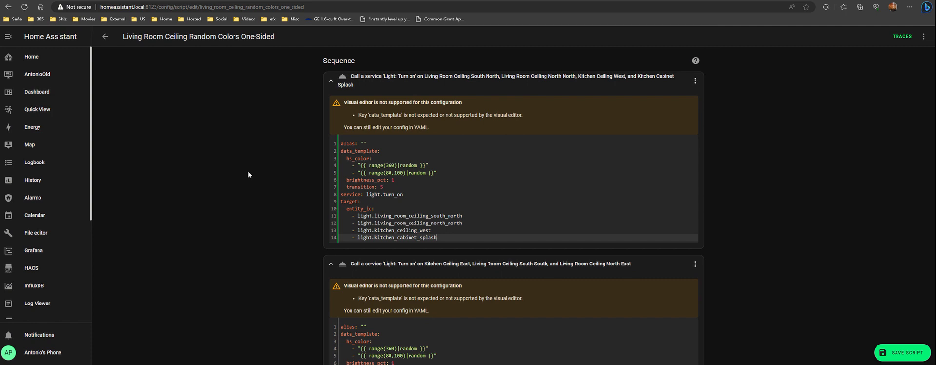
Step: Remove the trailing blank line from the third action's YAML and set its brightness_pct to 40
scroll(253, 190, down, 4)
scroll(278, 244, down, 1)
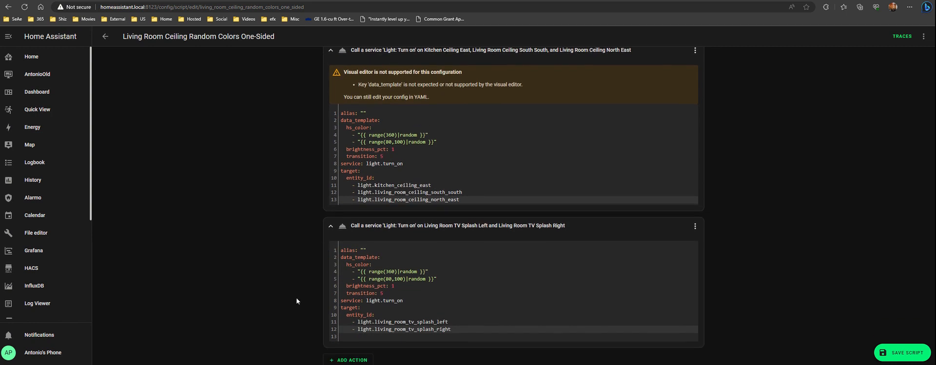
click(343, 338)
key(BackSpace)
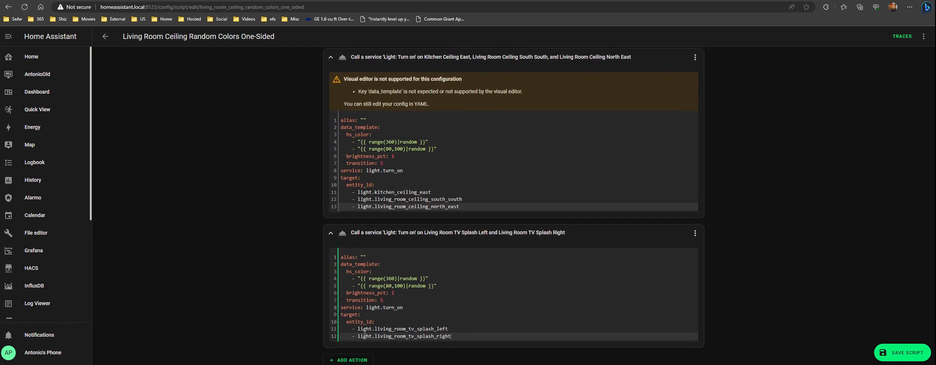
click(404, 292)
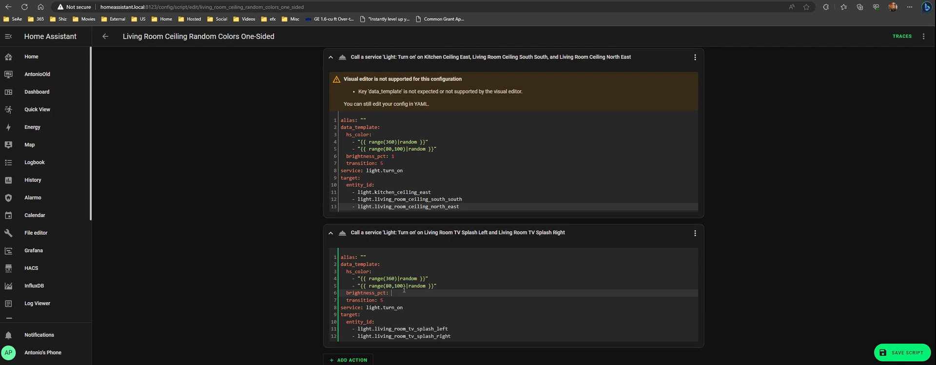
Step: Save the Living Room Ceiling Random Colors One-Sided script and return to the scripts list
scroll(390, 290, up, 4)
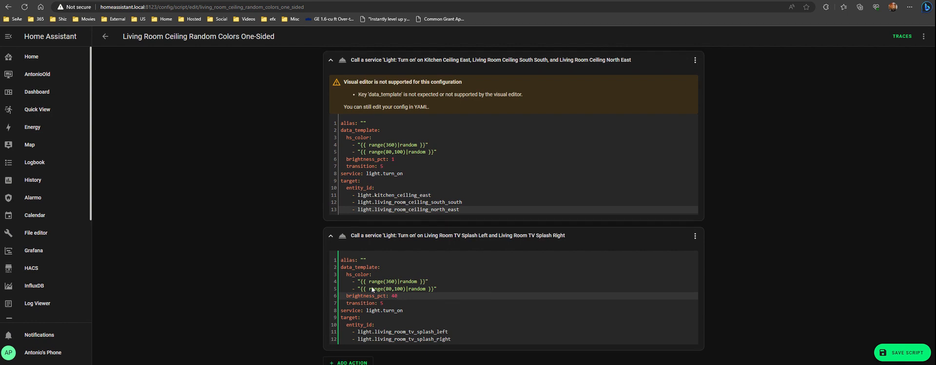
scroll(375, 290, up, 1)
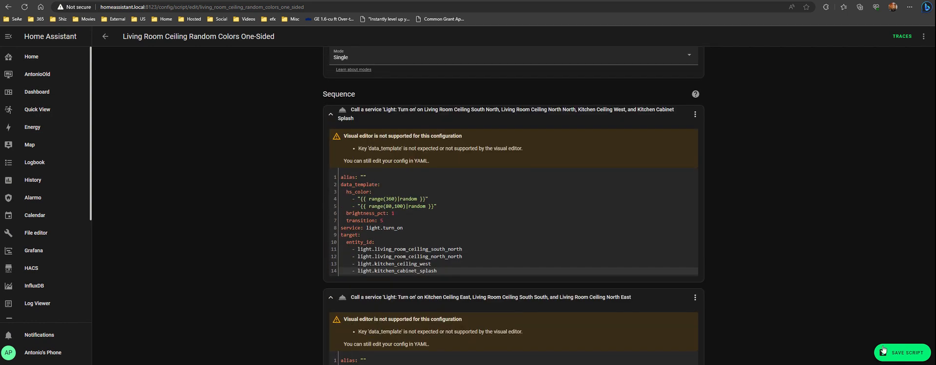
scroll(388, 96, up, 2)
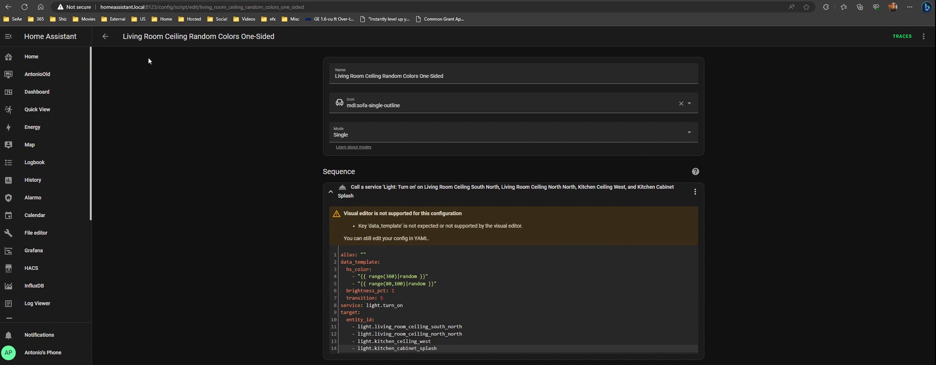
click(104, 39)
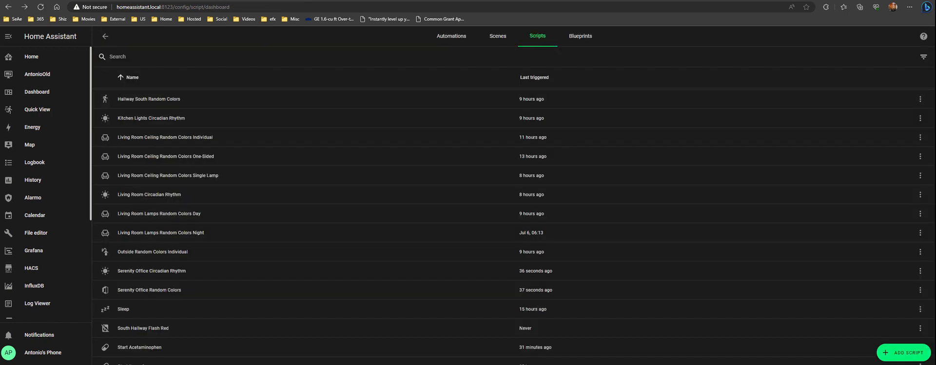
Step: Return to the Living Room Cube Sides automation and collapse the Single Lamp and Circadian Rhythm script calls in Option 4
scroll(231, 204, down, 2)
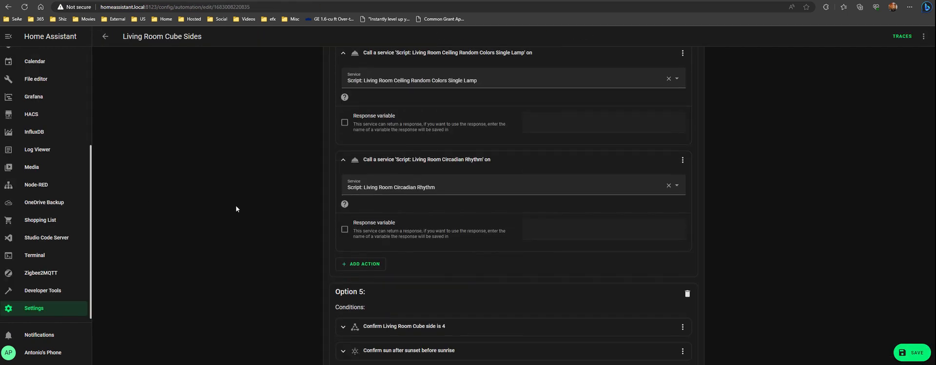
scroll(244, 202, up, 2)
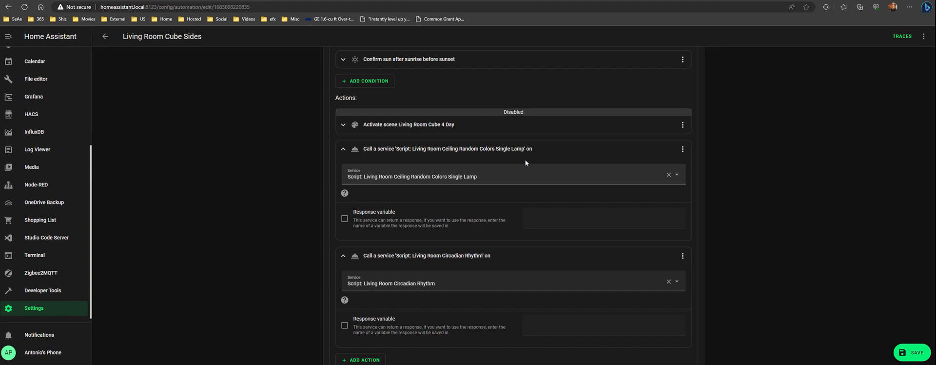
click(344, 151)
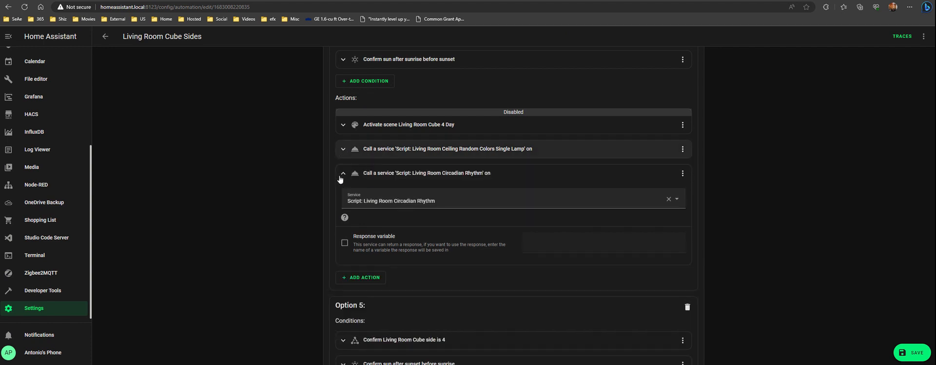
click(344, 173)
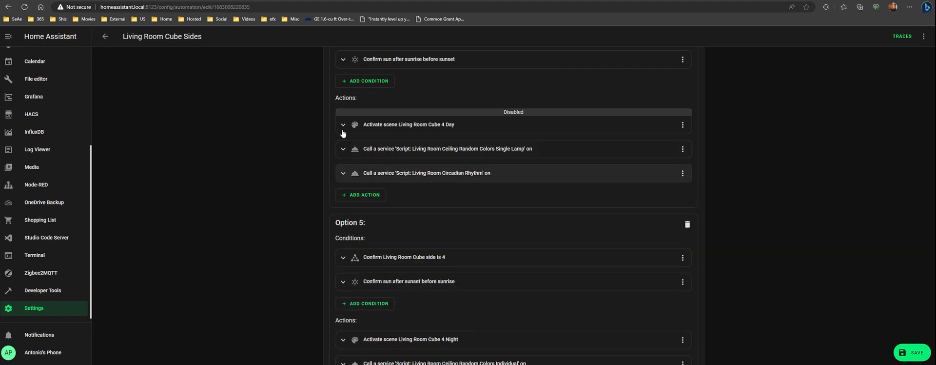
Step: Delete the Activate scene Living Room Cube 4 Night action from Option 5
scroll(249, 184, down, 3)
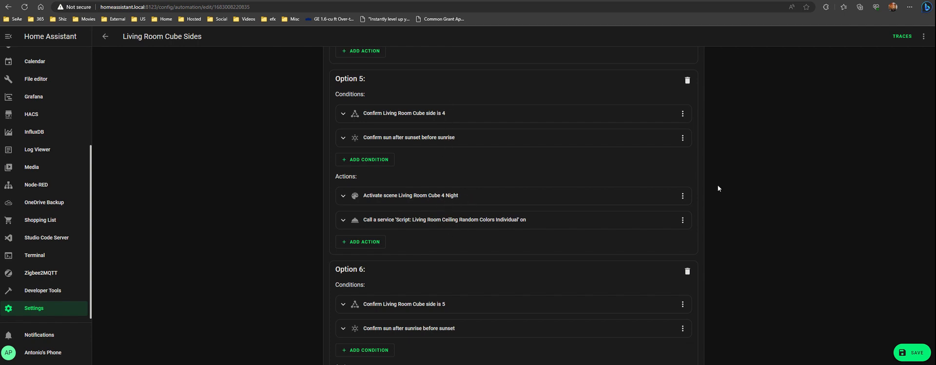
click(683, 196)
scroll(719, 320, down, 2)
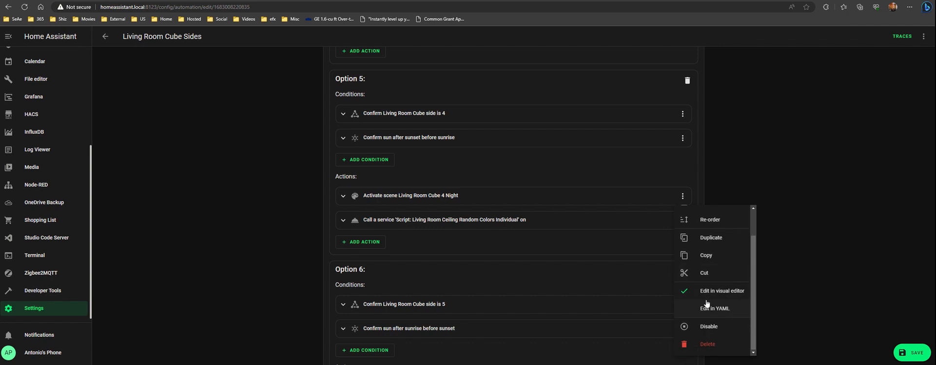
click(724, 341)
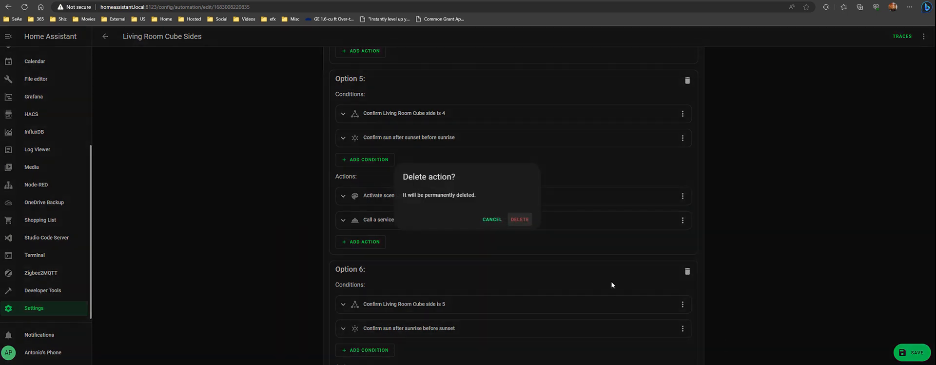
click(521, 219)
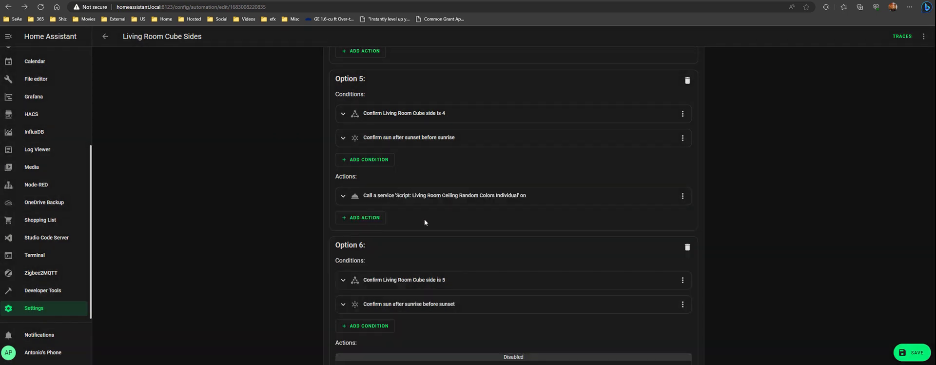
Step: Add a Call a service action to Option 5 and expand the Living Room Ceiling Random Colors Individual script call above it
click(364, 217)
click(378, 68)
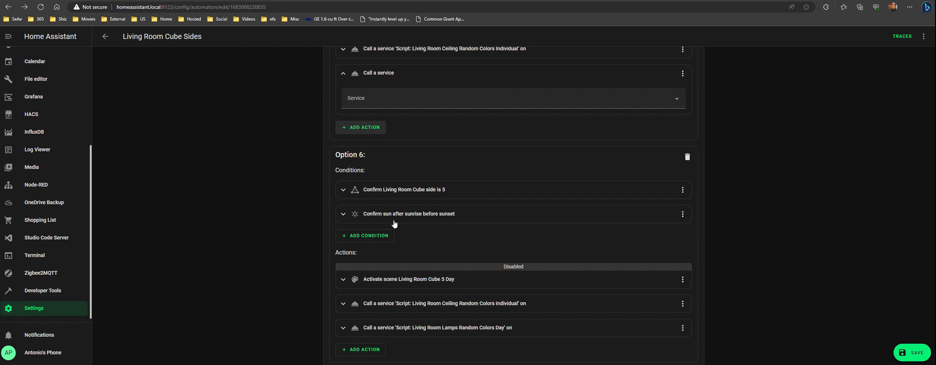
scroll(400, 214, up, 3)
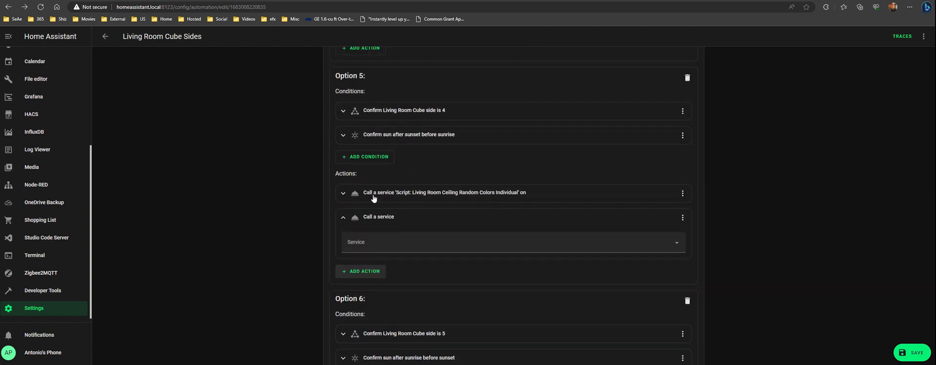
click(374, 195)
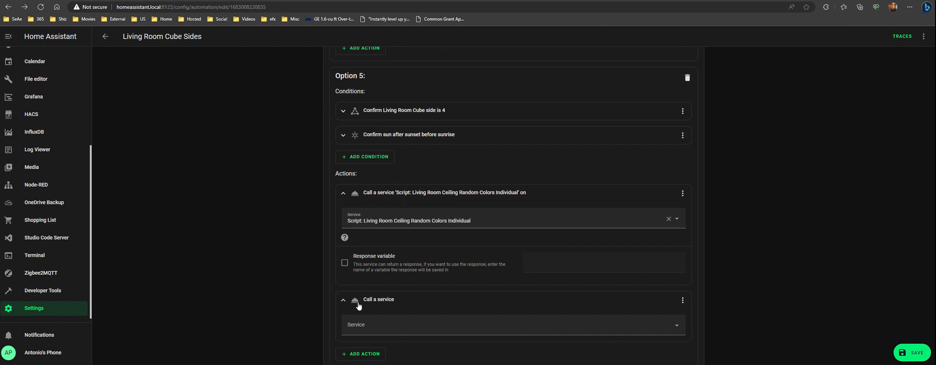
Step: Compare Option 5's script call with the actions configured in Option 4
scroll(305, 204, down, 2)
scroll(305, 203, up, 1)
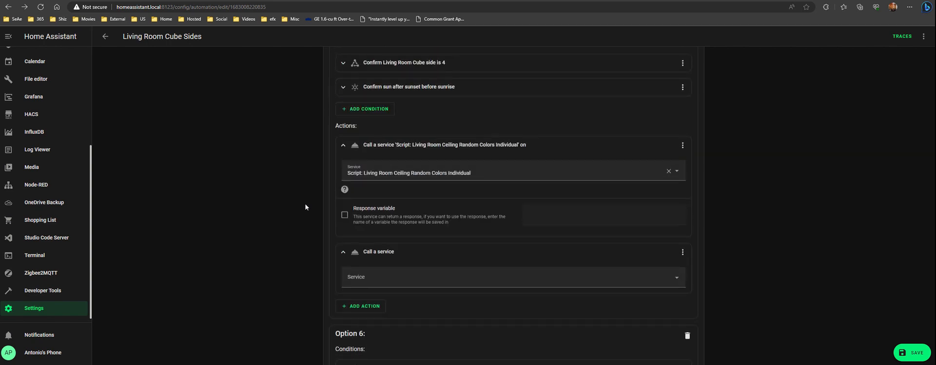
scroll(306, 207, up, 4)
scroll(304, 207, down, 2)
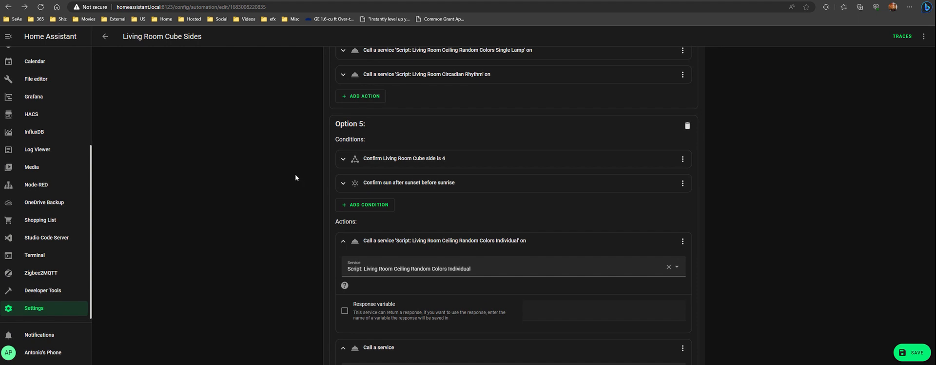
scroll(294, 187, down, 1)
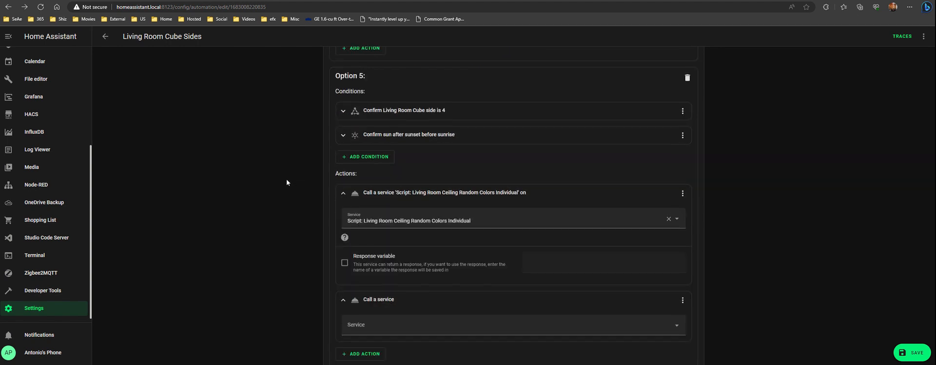
scroll(276, 168, up, 3)
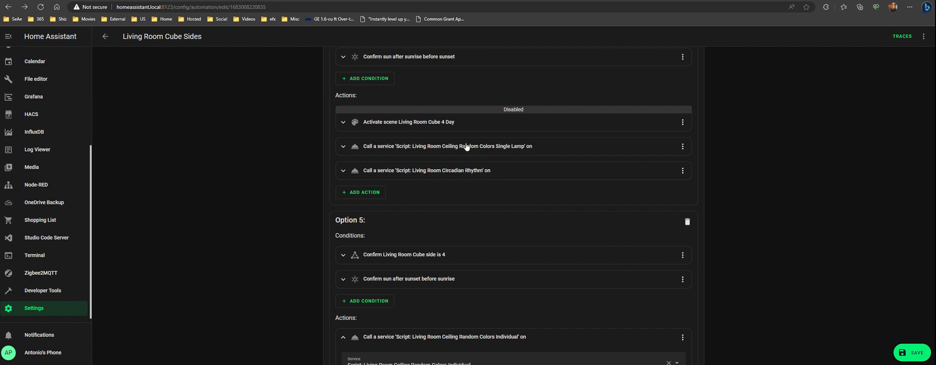
scroll(478, 174, down, 3)
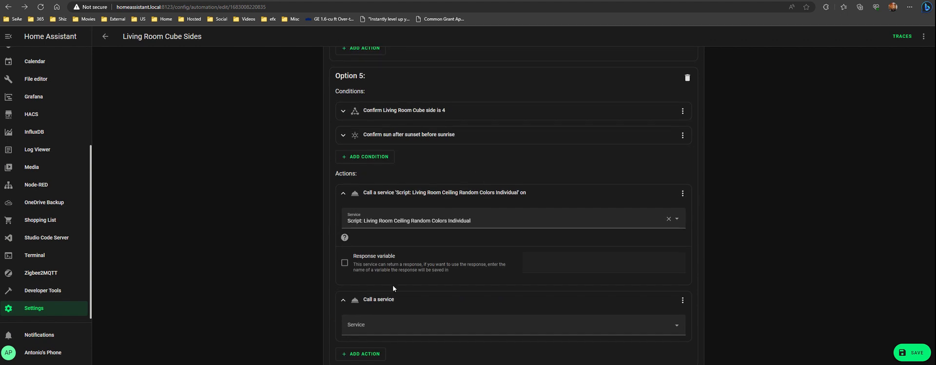
Step: Set the service of Option 5's new action to Light: Turn on
click(382, 319)
text(lig)
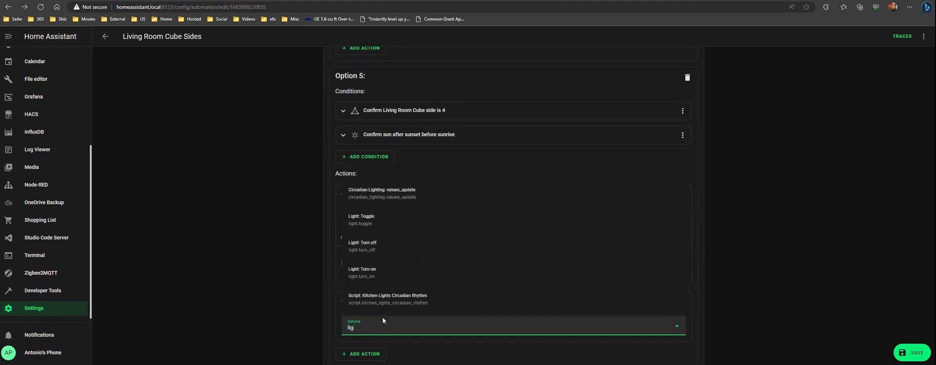
text(ht)
click(382, 272)
scroll(229, 250, down, 2)
scroll(231, 250, down, 2)
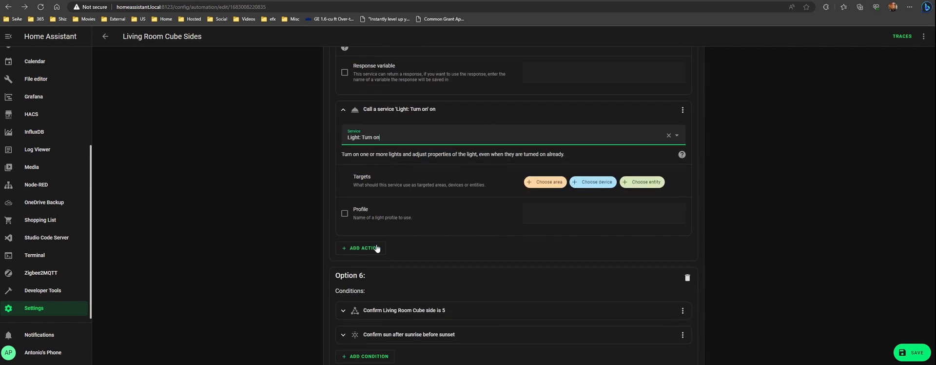
Step: Target the Living Room Lamp Lights entity in Option 5's Light: Turn on action
click(549, 182)
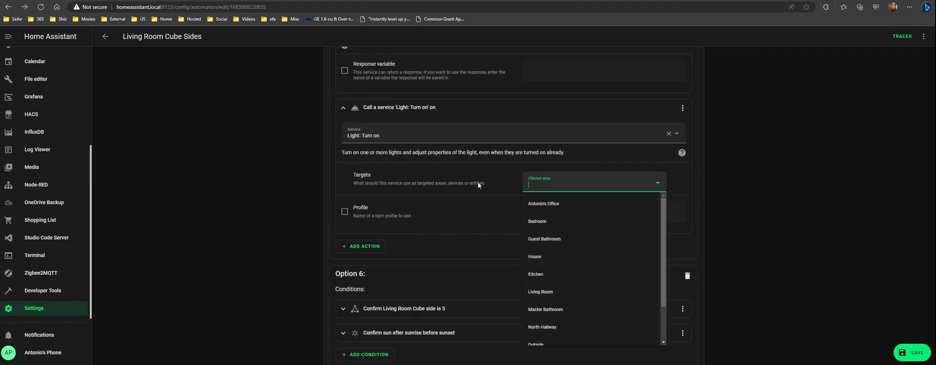
click(444, 181)
click(643, 180)
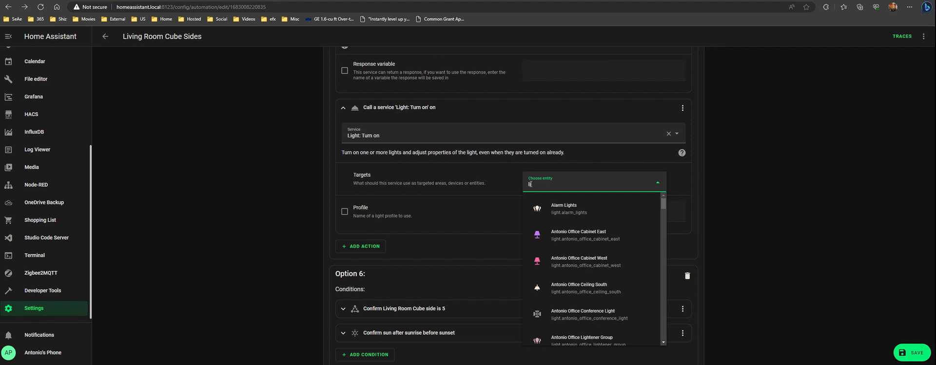
text(living room )
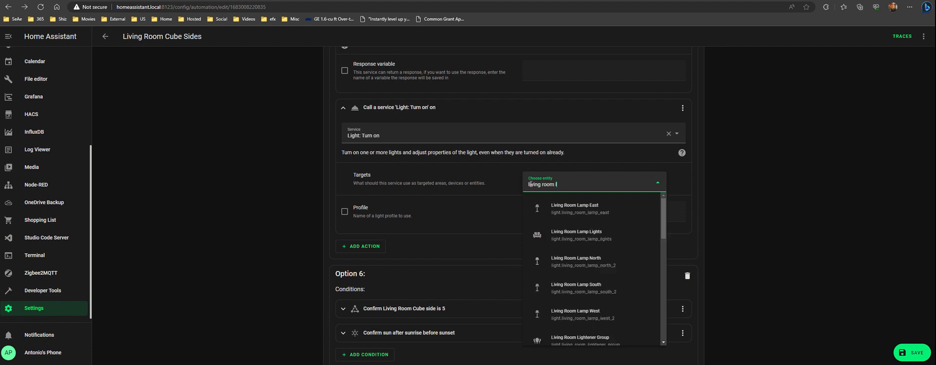
text(lamp)
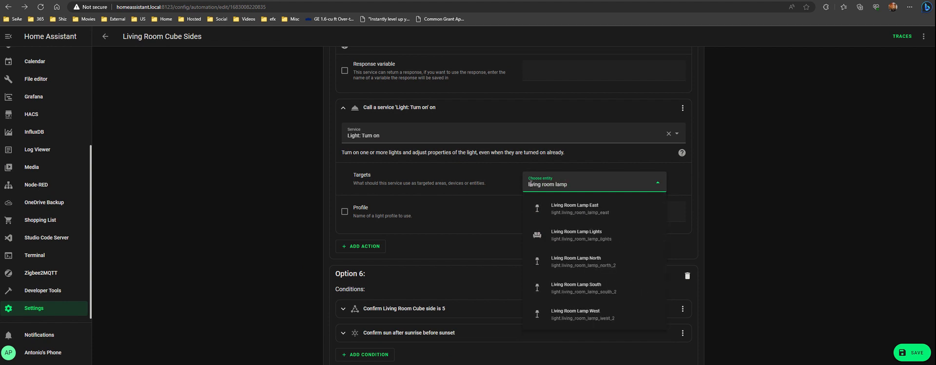
click(588, 231)
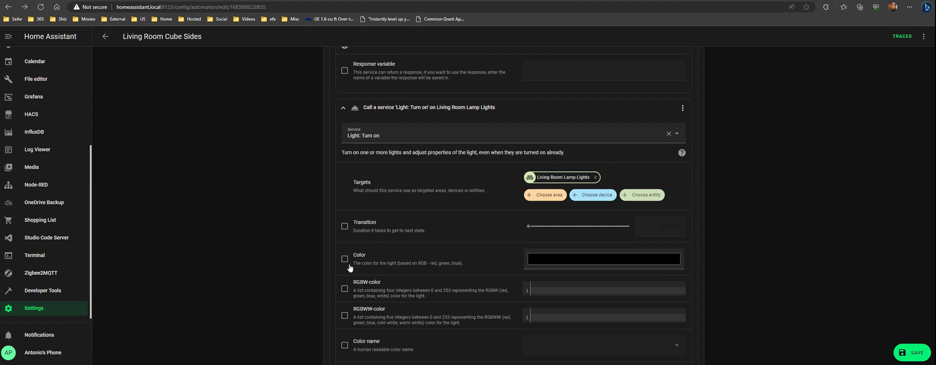
Step: Enable Color temperature (Kelvin) for the Living Room Lamp Lights action and set it to 2700 K
scroll(347, 280, down, 4)
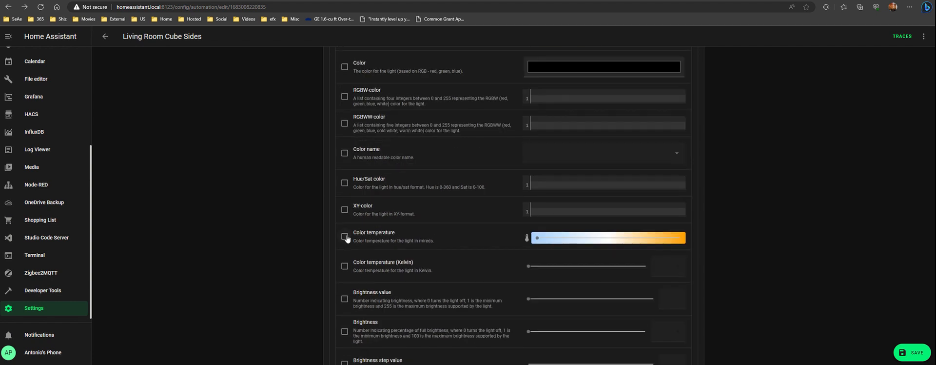
click(345, 266)
mouse_move(529, 267)
mouse_down()
mouse_move(650, 267)
mouse_move(519, 266)
mouse_move(545, 269)
mouse_up()
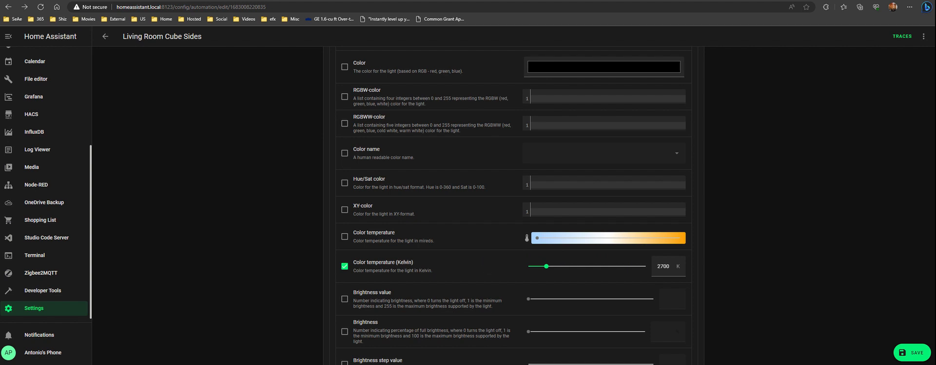
Step: Open sengled.com in a new browser tab and go to the Smart Wi-Fi Matter LED Multicolor A19 Light Bulb product page
key(ctrl+t)
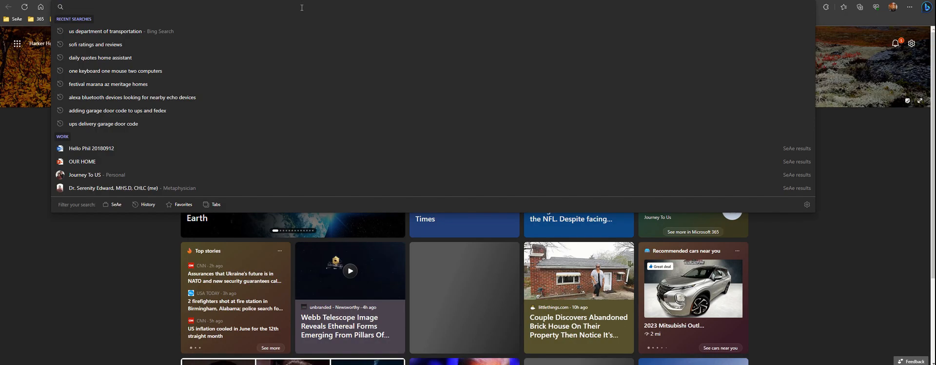
text(sengled.com)
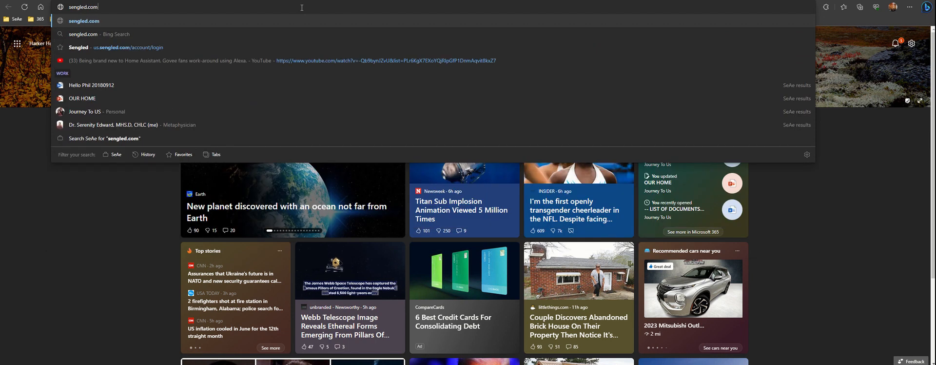
key(Return)
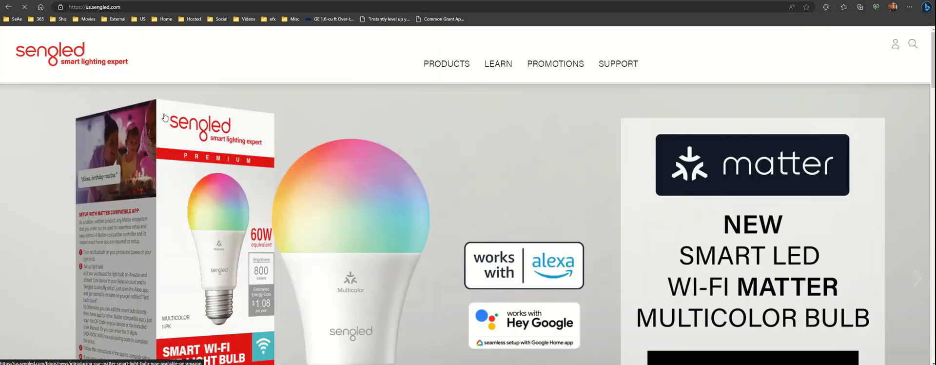
scroll(423, 190, down, 3)
scroll(423, 193, down, 3)
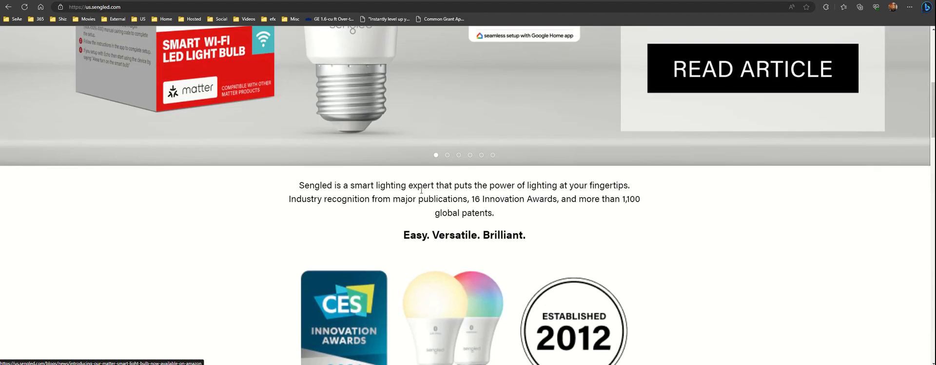
scroll(420, 194, down, 4)
scroll(418, 193, down, 15)
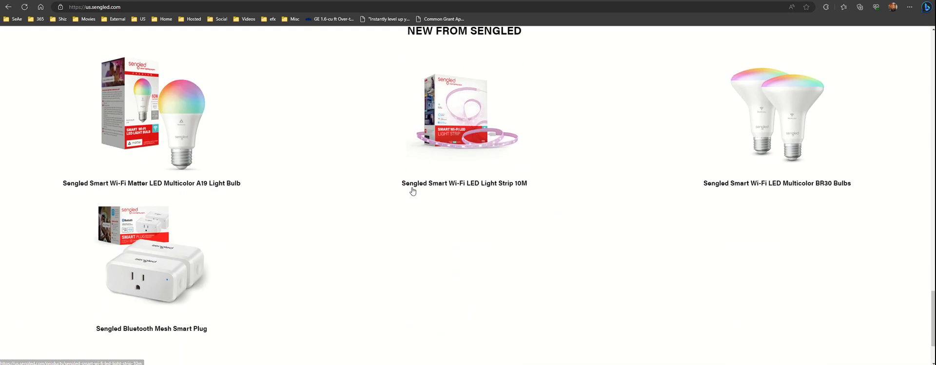
click(144, 185)
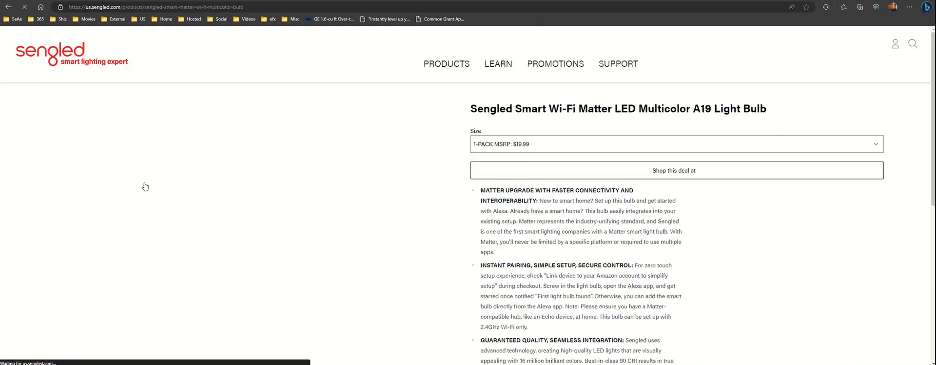
Step: Expand the bulb's Tech Specs and highlight its supported color temperature range
scroll(514, 259, down, 8)
scroll(515, 263, down, 4)
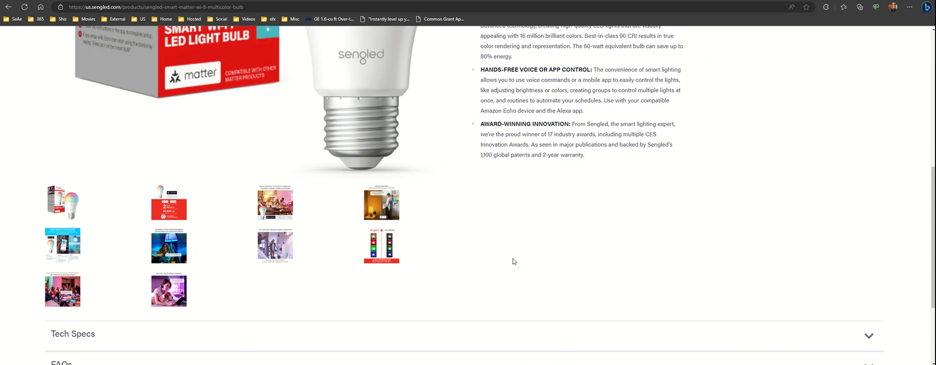
scroll(514, 261, up, 2)
scroll(107, 193, down, 2)
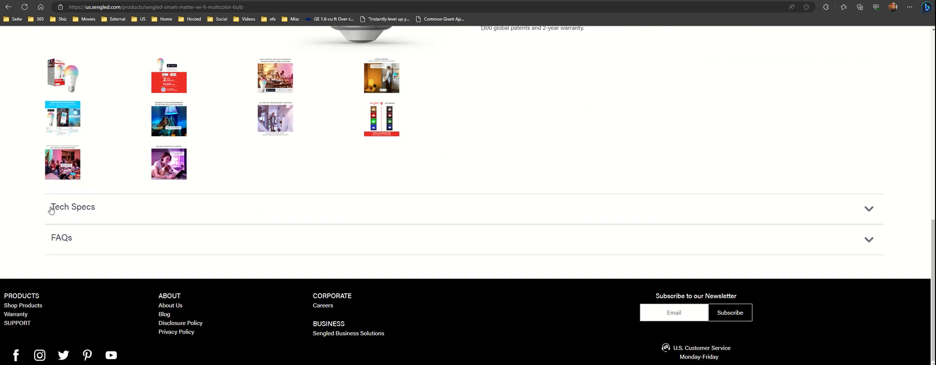
click(51, 209)
scroll(224, 206, down, 3)
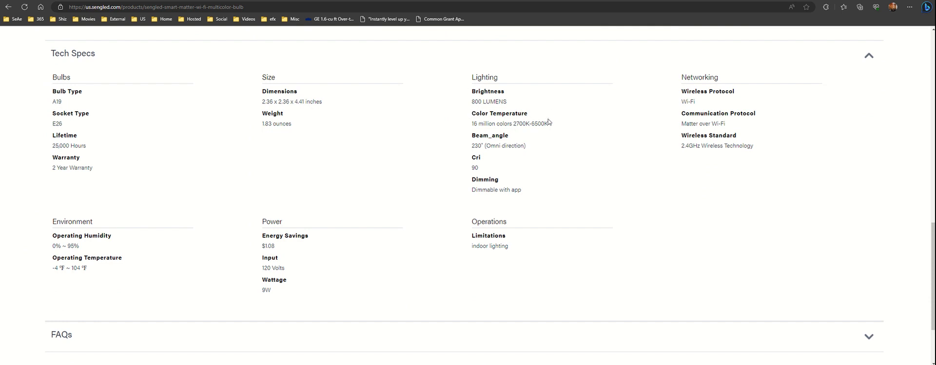
drag(549, 124, 514, 123)
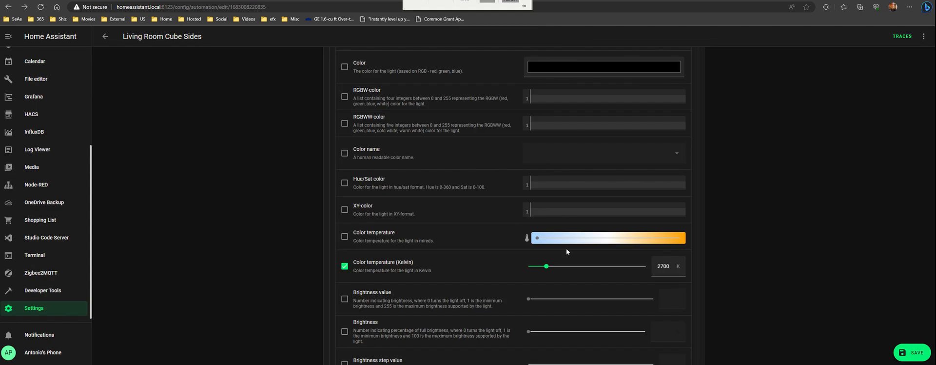
Step: Return to the automation, try other Kelvin color temperatures for the lamp lights, and set 2700 K again
drag(553, 268, 489, 267)
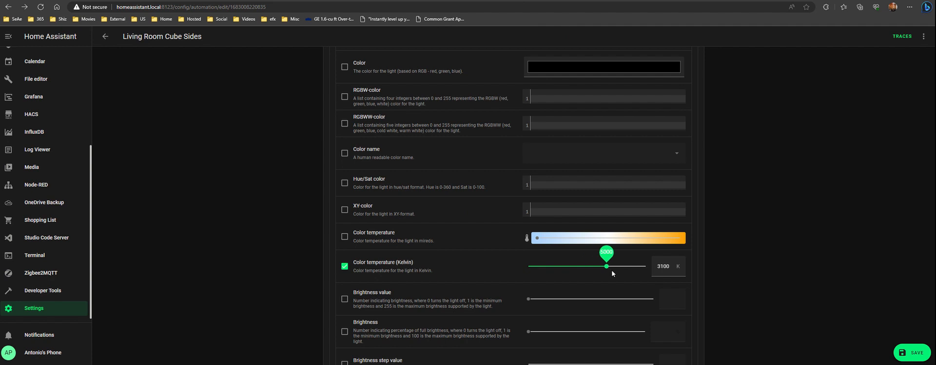
drag(615, 267, 548, 268)
drag(547, 267, 538, 268)
drag(540, 269, 546, 269)
Step: Review Option 5's Light: Turn on settings and collapse the Living Room Ceiling Random Colors Individual script call
scroll(286, 248, up, 1)
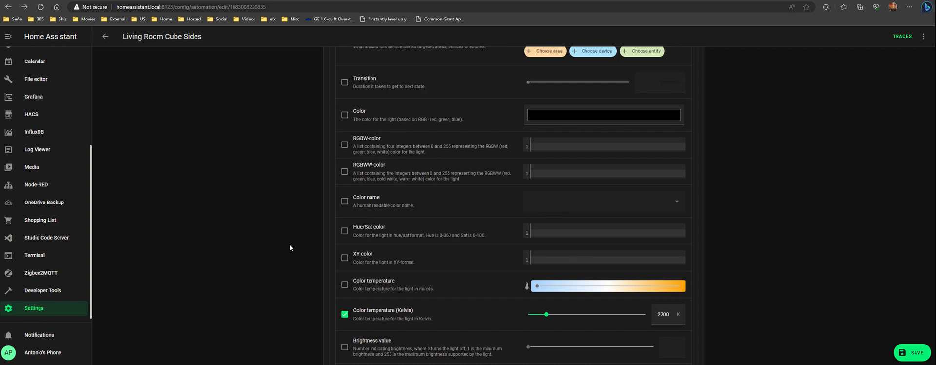
scroll(289, 247, up, 3)
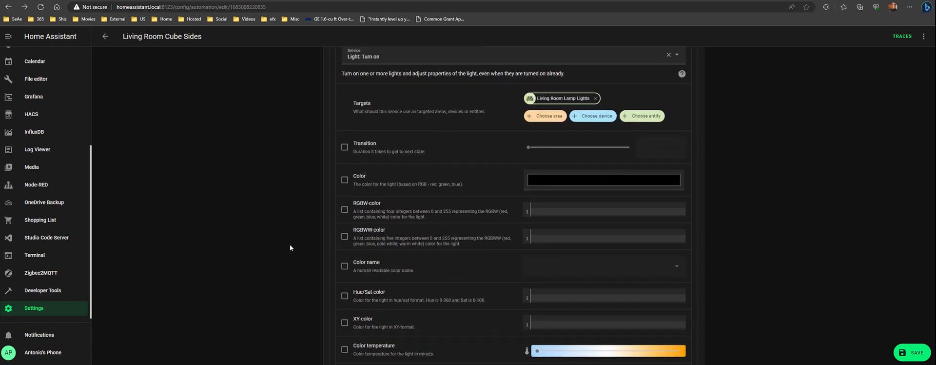
scroll(290, 248, down, 3)
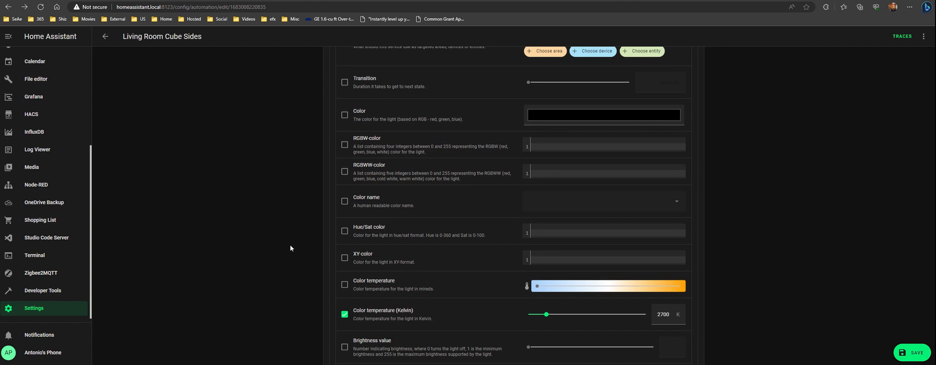
scroll(290, 246, down, 2)
scroll(290, 243, up, 10)
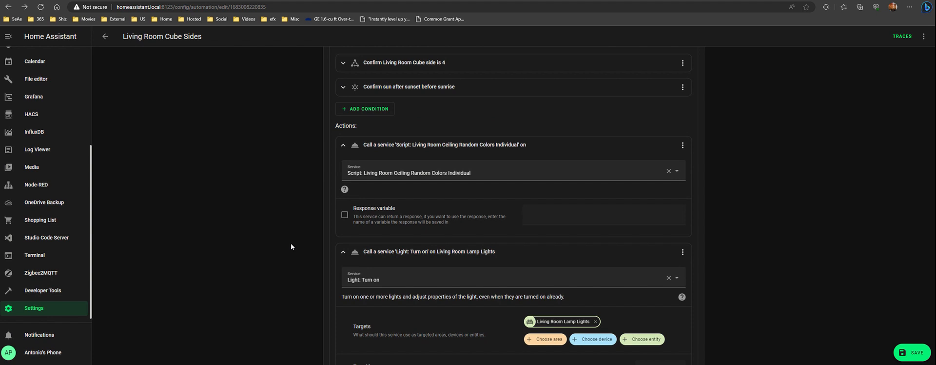
scroll(290, 242, up, 1)
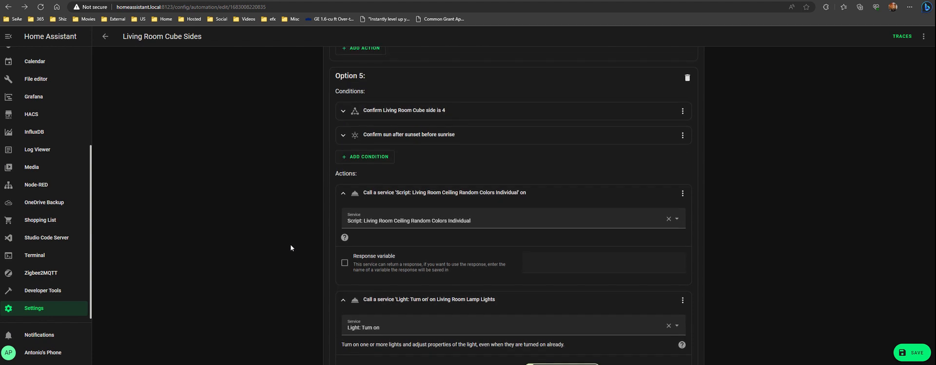
click(344, 194)
scroll(305, 207, down, 4)
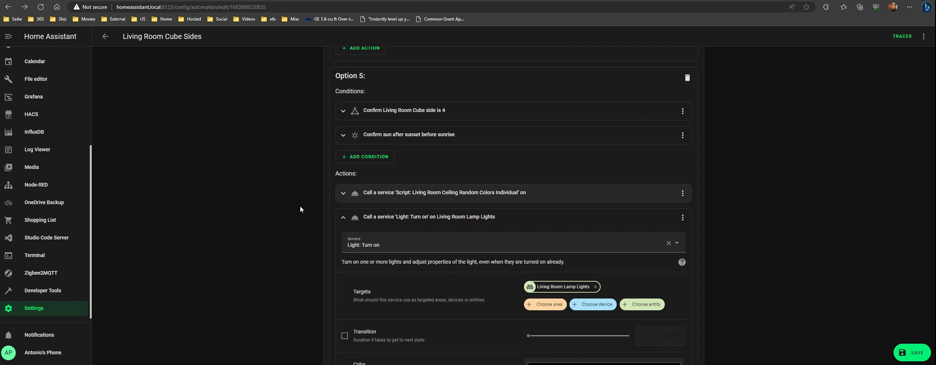
scroll(300, 210, down, 3)
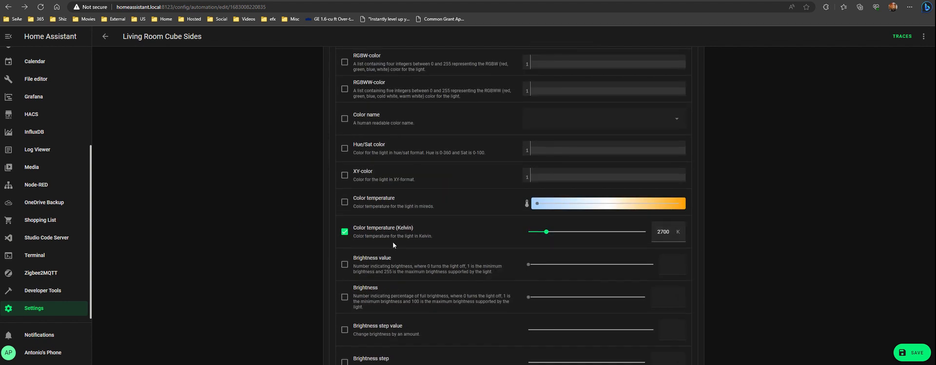
Step: Enable the brightness value for the lamp lights in Option 5's Light: Turn on call and set it to 255
click(345, 265)
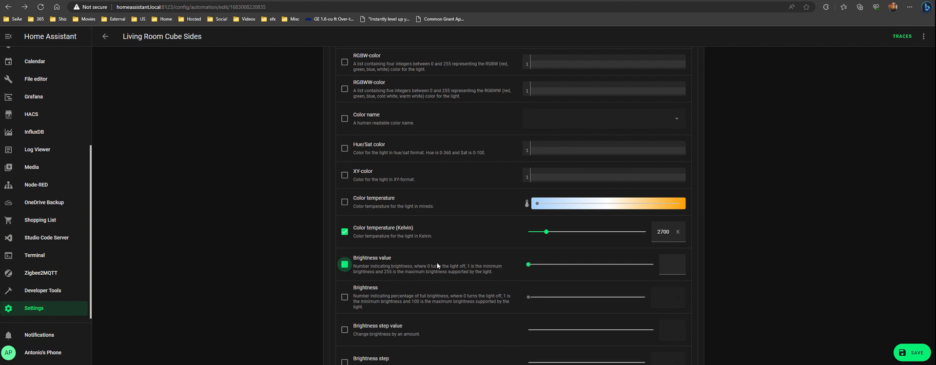
drag(528, 264, 709, 269)
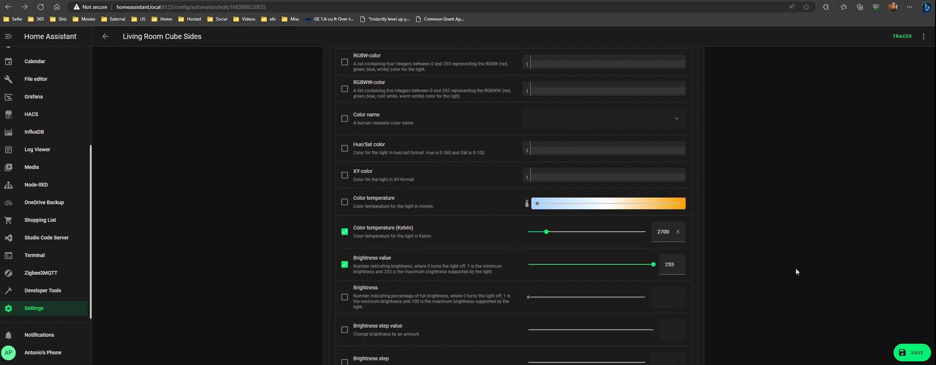
Step: Inspect the Living Room Circadian Rhythm script call in the daytime option for cube side 4 and collapse it again
scroll(325, 197, up, 10)
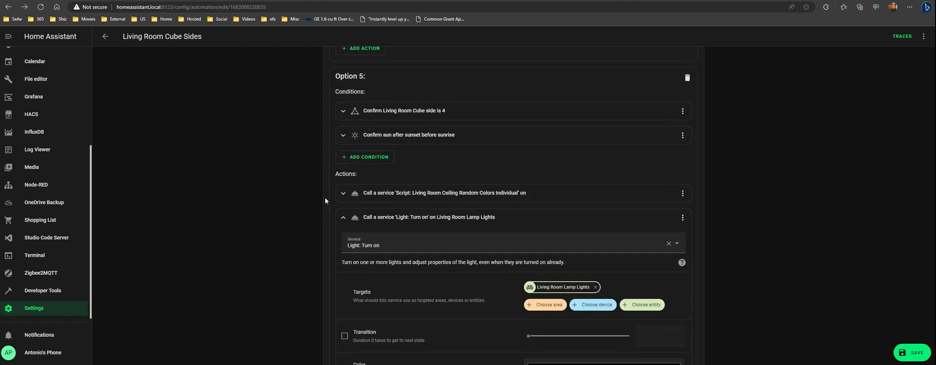
scroll(324, 197, up, 2)
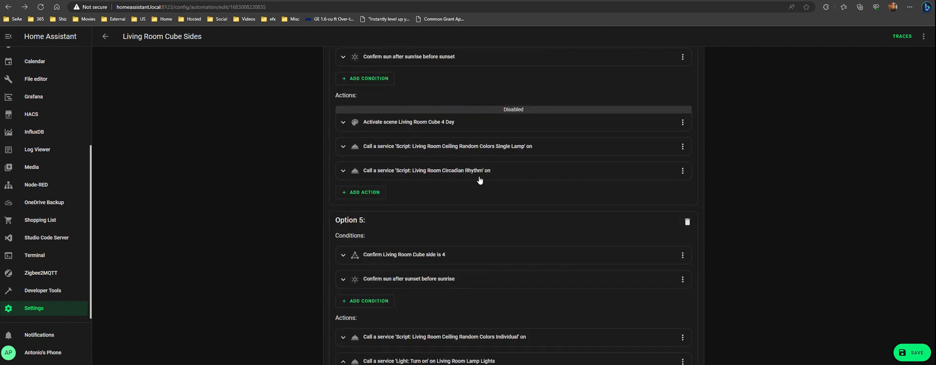
click(480, 172)
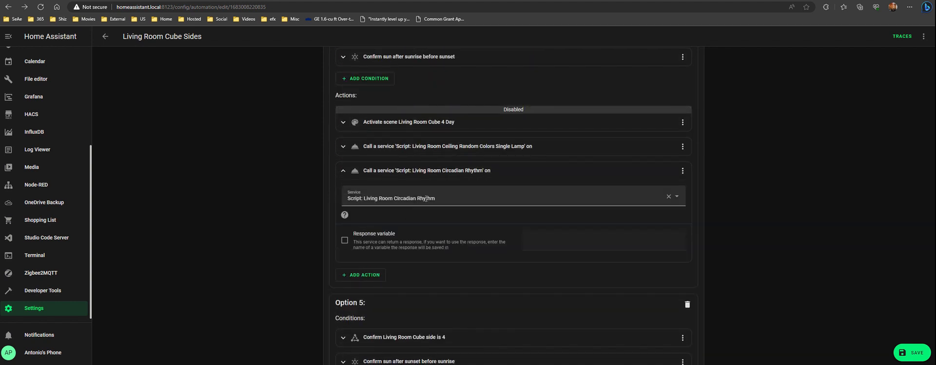
click(344, 172)
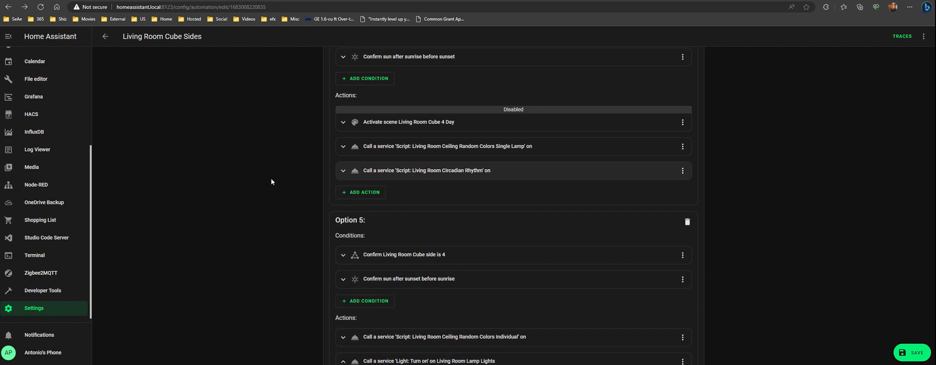
Step: Recheck the color temperature and brightness in Option 5's Light: Turn on call, then collapse that action
scroll(276, 186, down, 5)
scroll(278, 193, down, 5)
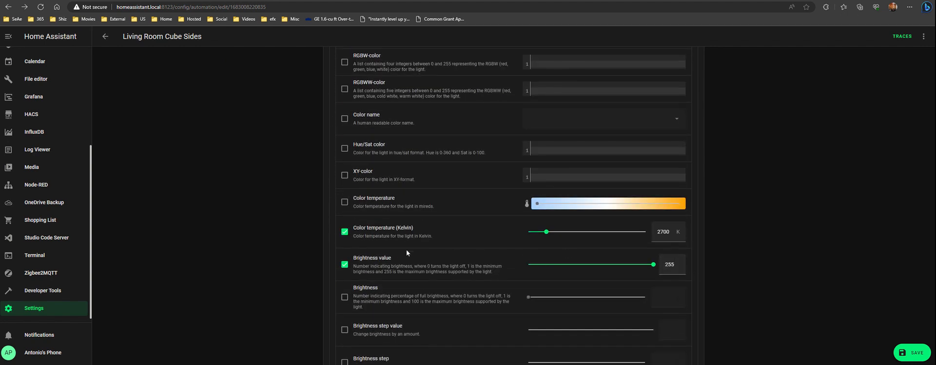
scroll(404, 229, up, 4)
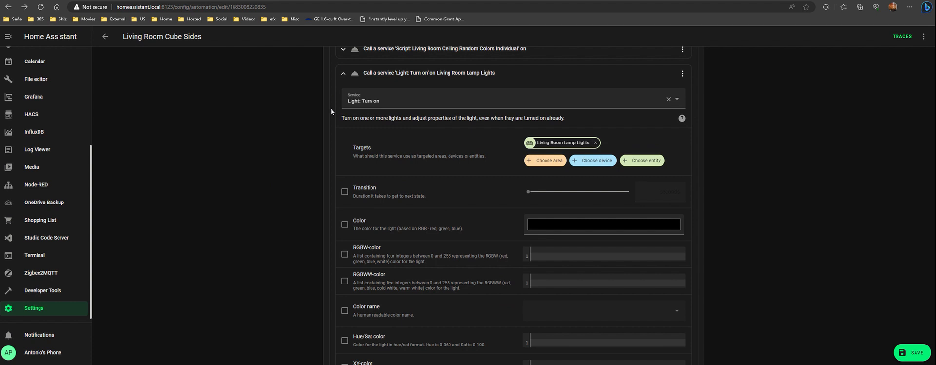
click(343, 74)
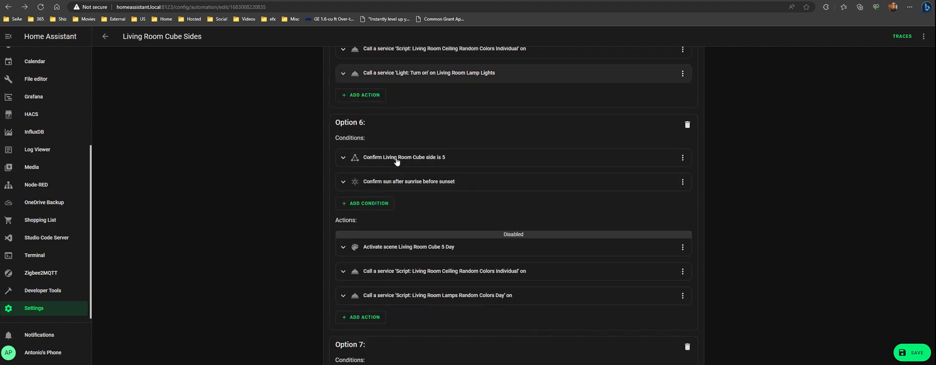
Step: Delete the disabled Living Room Cube 5 Day scene action from Option 6 and confirm the deletion
scroll(397, 161, up, 2)
scroll(402, 157, down, 3)
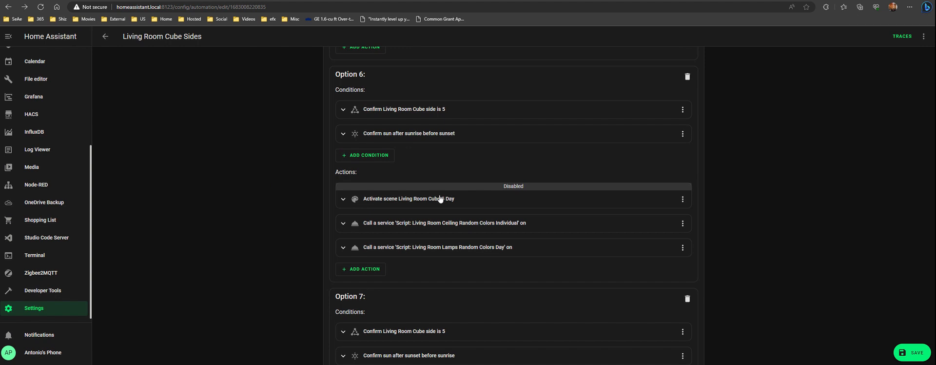
click(684, 198)
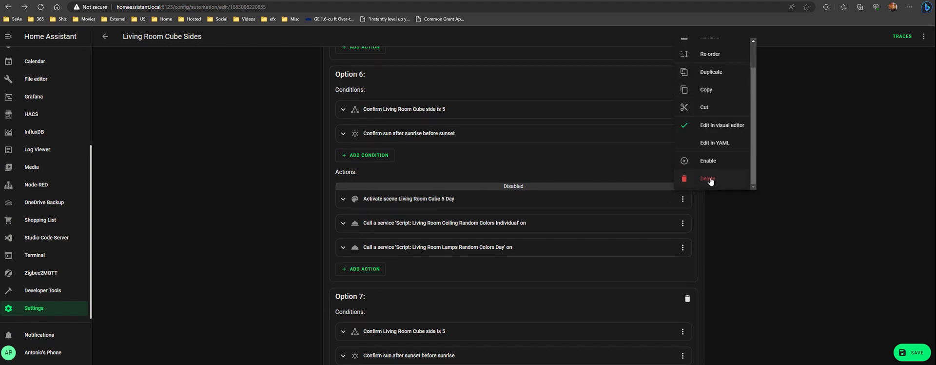
click(708, 178)
click(529, 219)
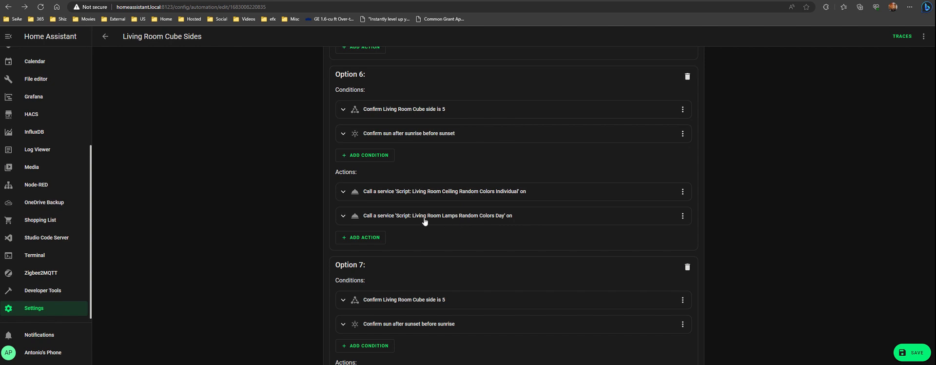
Step: Inspect Option 6's script calls for ceiling random colors individual and lamps random colors day, then collapse both
click(454, 221)
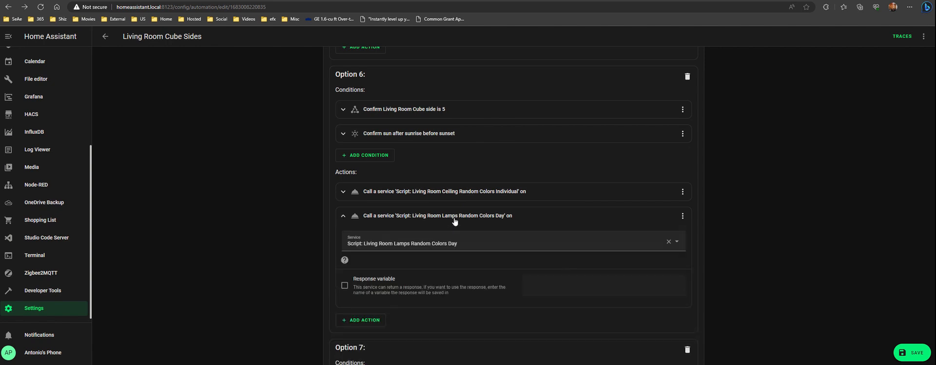
click(449, 192)
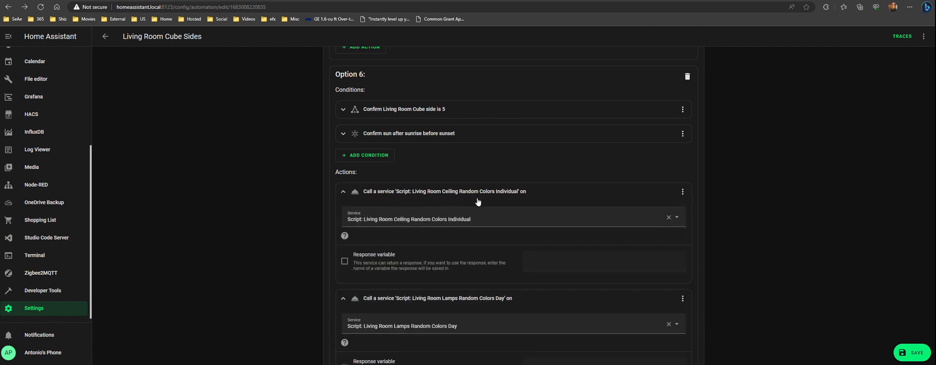
scroll(501, 200, down, 2)
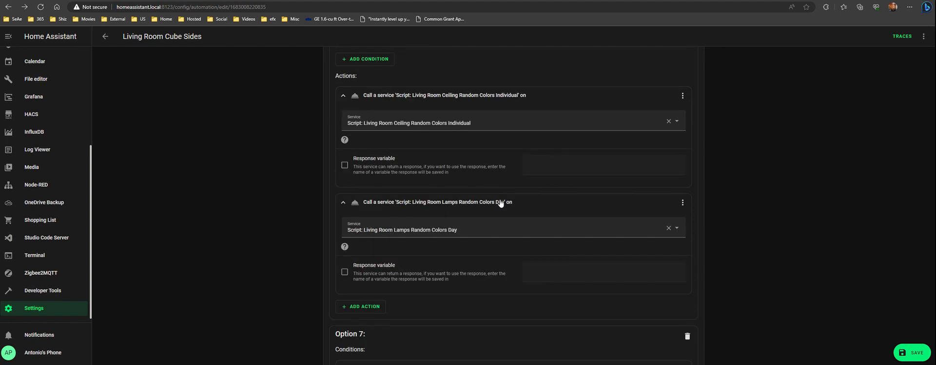
click(342, 97)
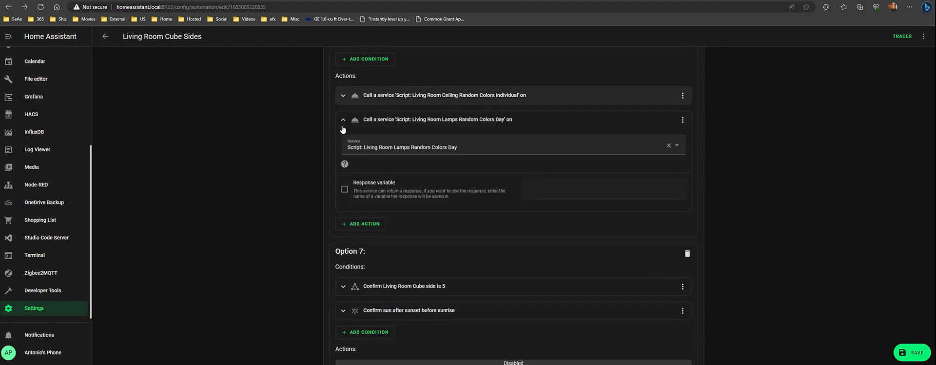
click(343, 122)
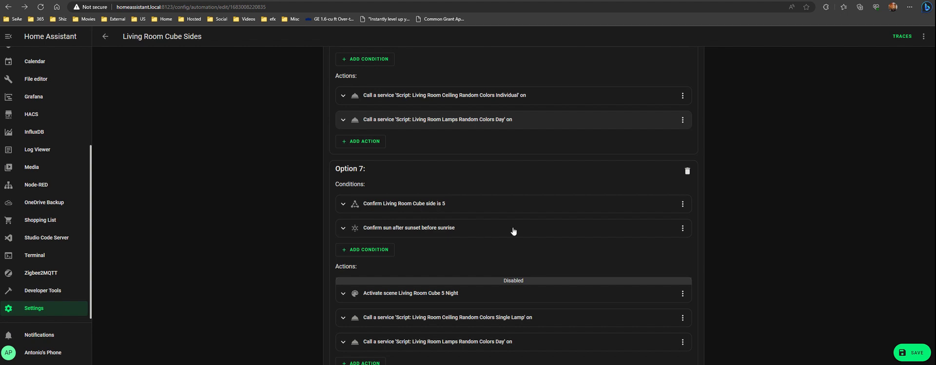
Step: Change Option 7's Living Room Lamps Random Colors Day call to the script Living Room Lamps Random Colors Night
scroll(511, 230, down, 3)
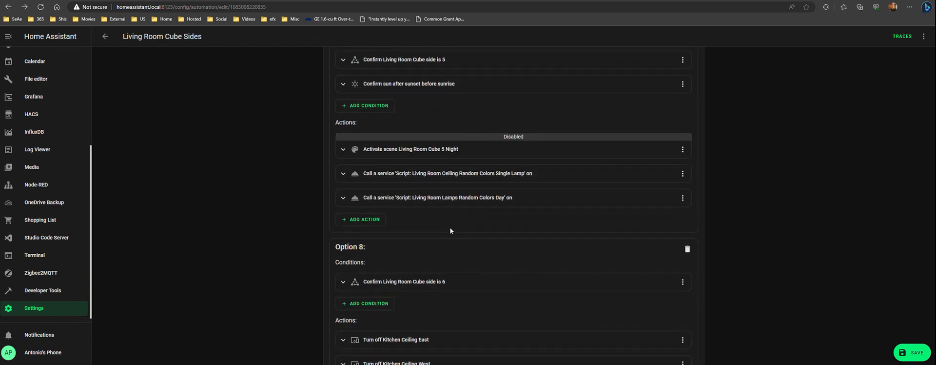
scroll(449, 228, up, 3)
scroll(451, 228, down, 1)
scroll(452, 229, down, 1)
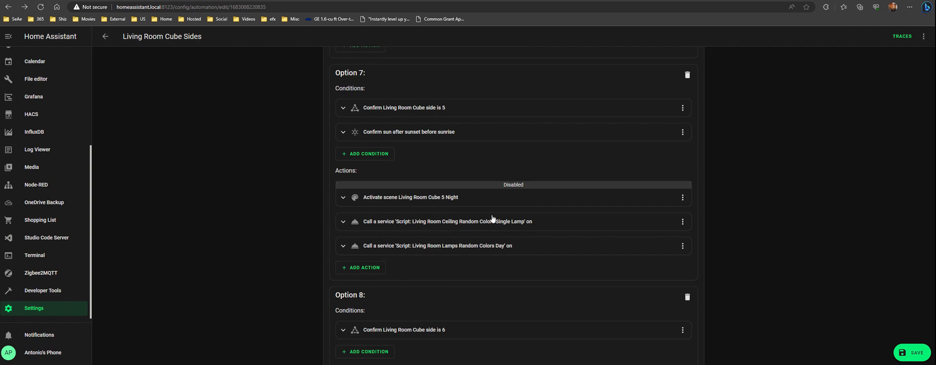
scroll(484, 247, up, 2)
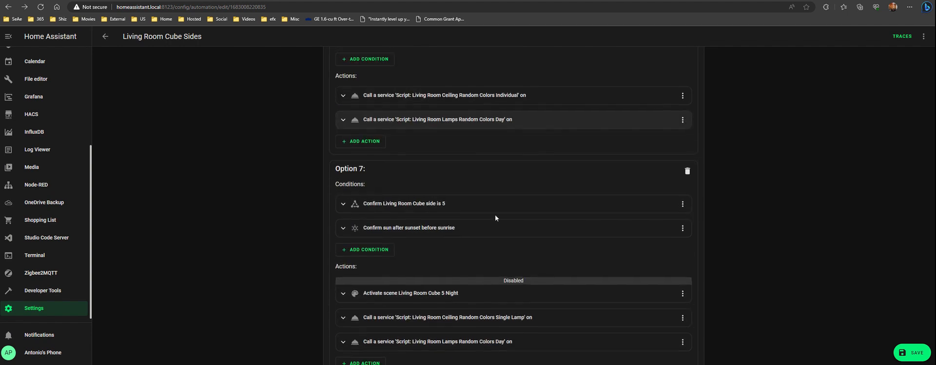
scroll(496, 217, down, 1)
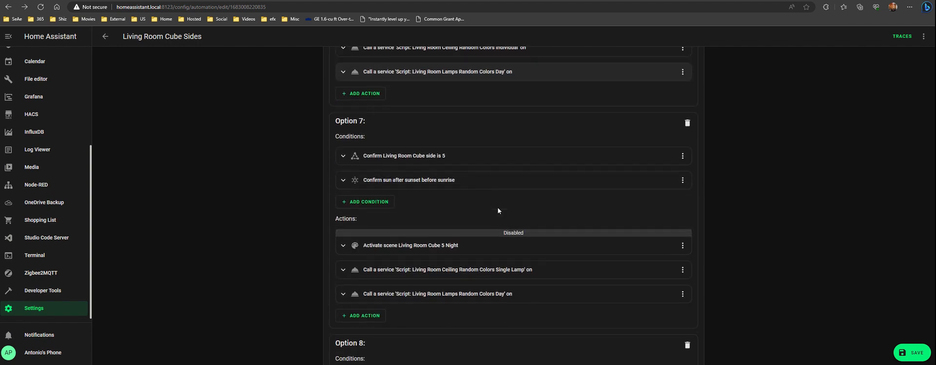
click(494, 297)
click(472, 319)
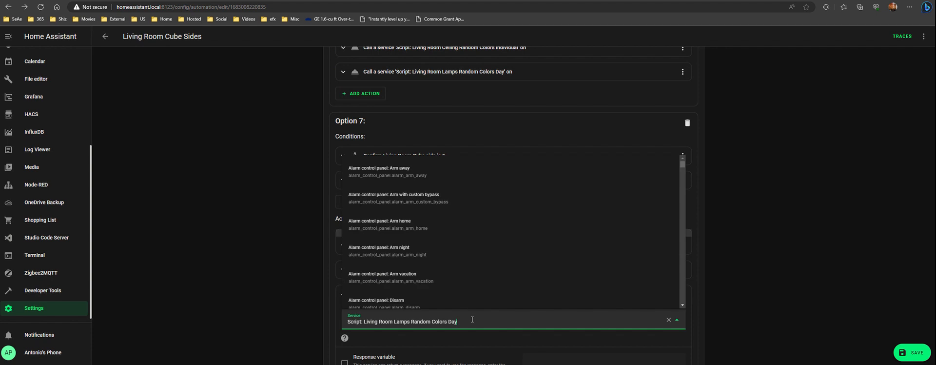
key(BackSpace)
key(BackSpace)
key(BackSpace)
text(night)
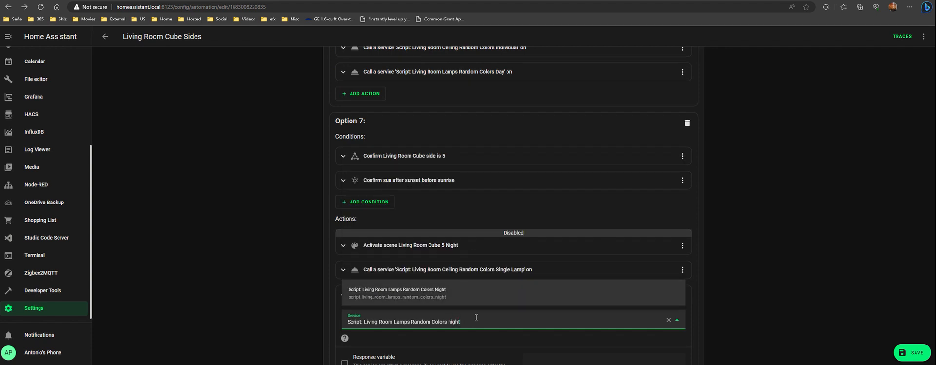
click(459, 295)
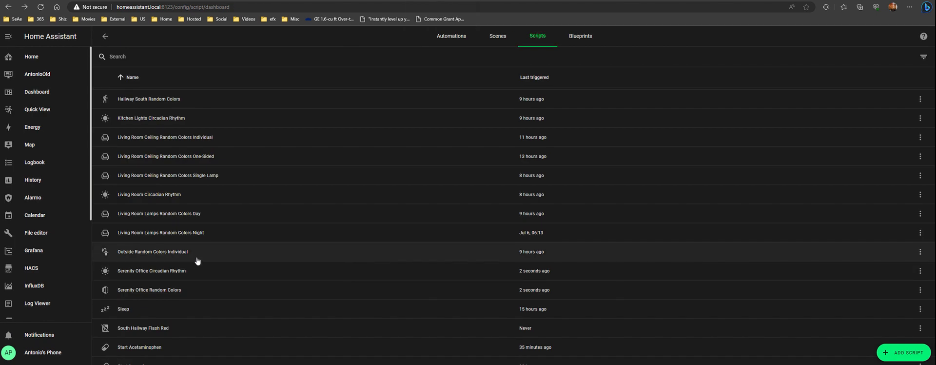
Step: Open the Living Room Lamps Random Colors Night script and examine the random saturation range for Living Room Lamp East
click(203, 235)
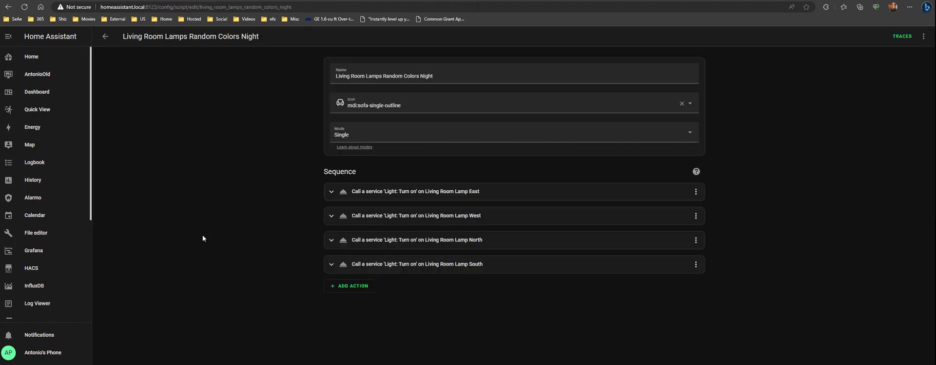
click(386, 193)
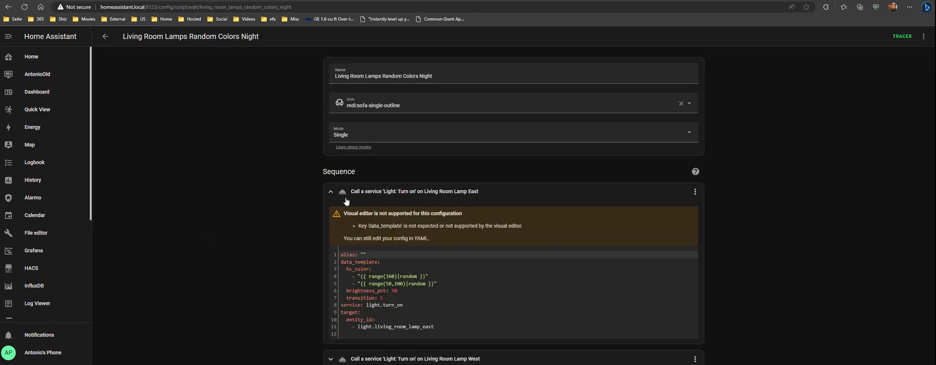
scroll(271, 261, down, 2)
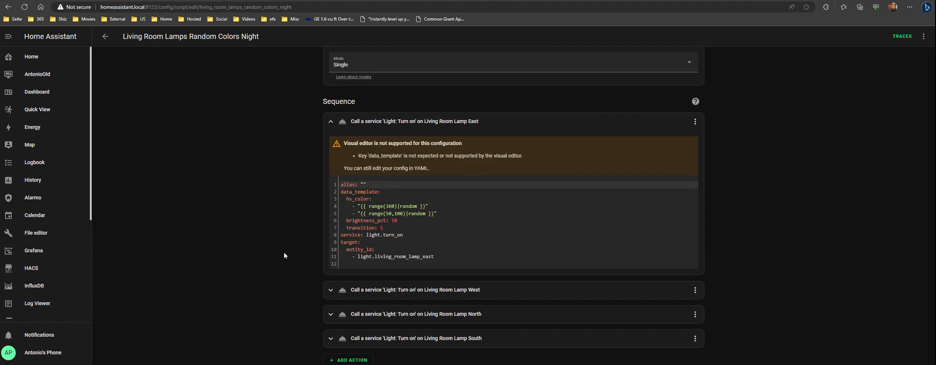
scroll(284, 254, up, 2)
scroll(385, 301, down, 2)
drag(384, 214, 406, 213)
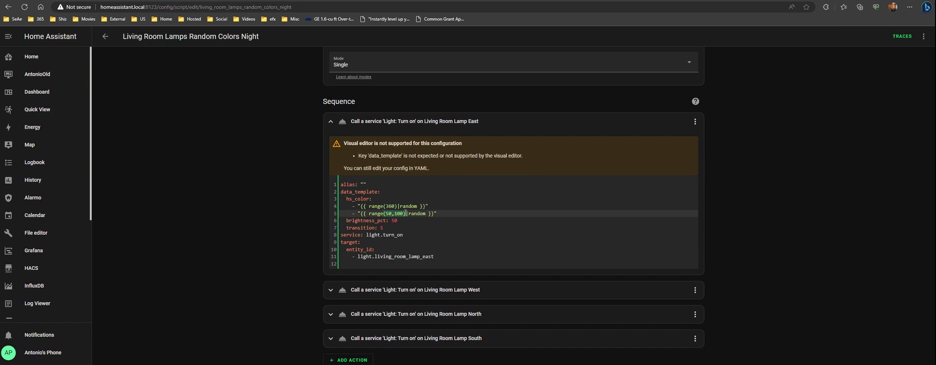
click(405, 212)
Step: Open the Living Room Lamps Random Colors Day script and examine Living Room Lamp East's random saturation range for comparison
click(107, 36)
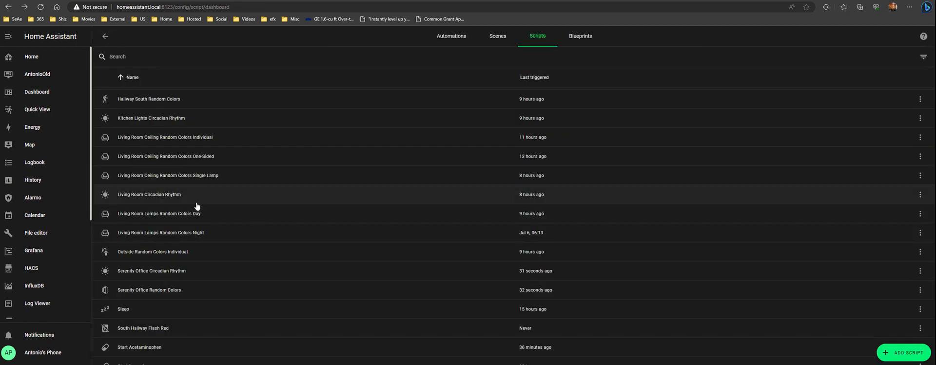
click(181, 213)
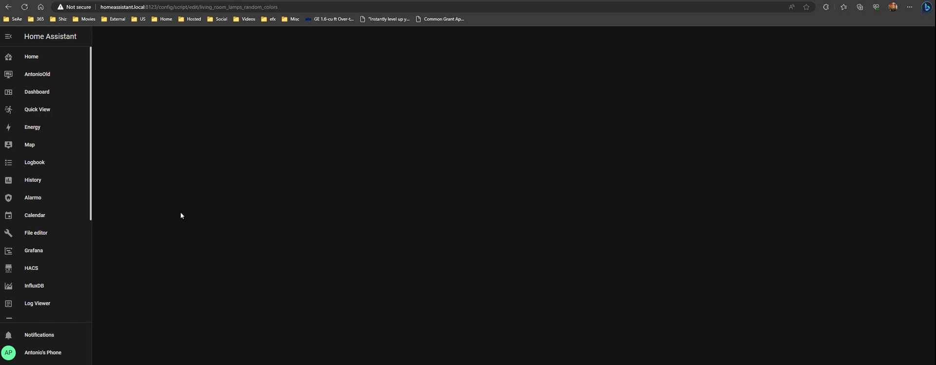
click(441, 196)
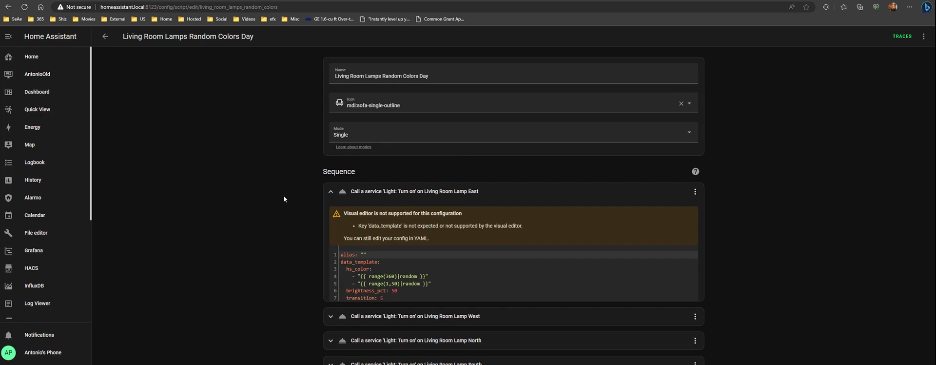
scroll(302, 214, down, 2)
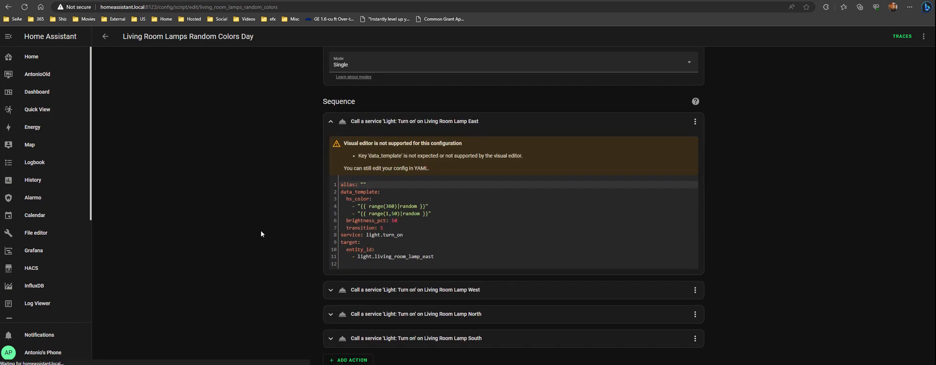
click(396, 214)
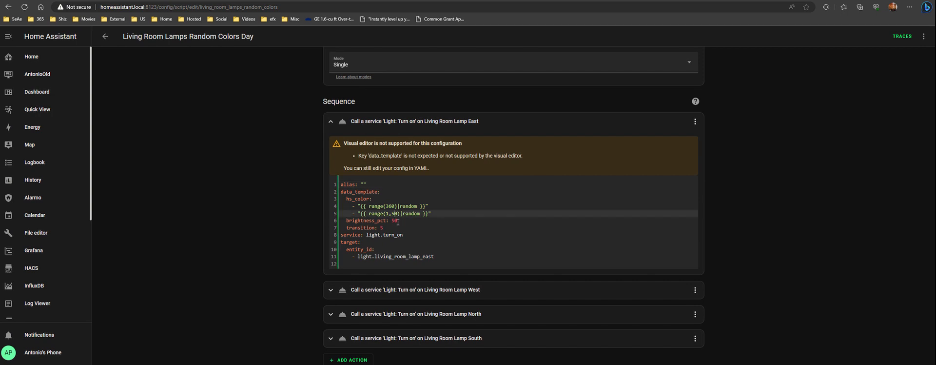
Step: Leave the day lamps script, collapse Option 7's Living Room Lamps Random Colors Night call in Living Room Cube Sides, and examine Option 8's actions
click(106, 37)
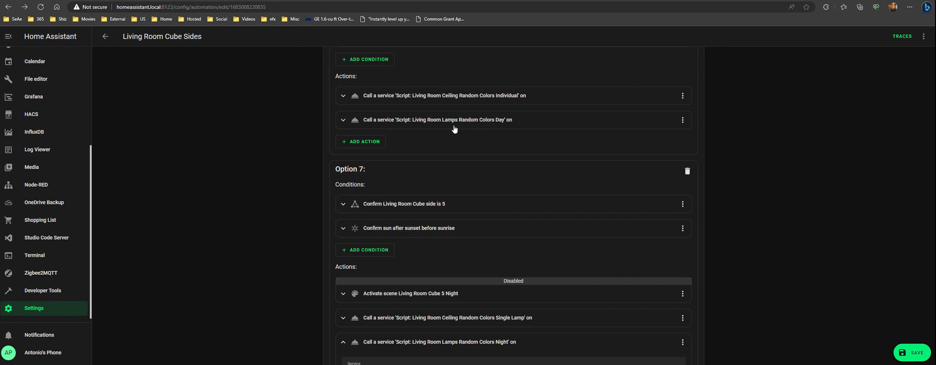
scroll(453, 127, down, 3)
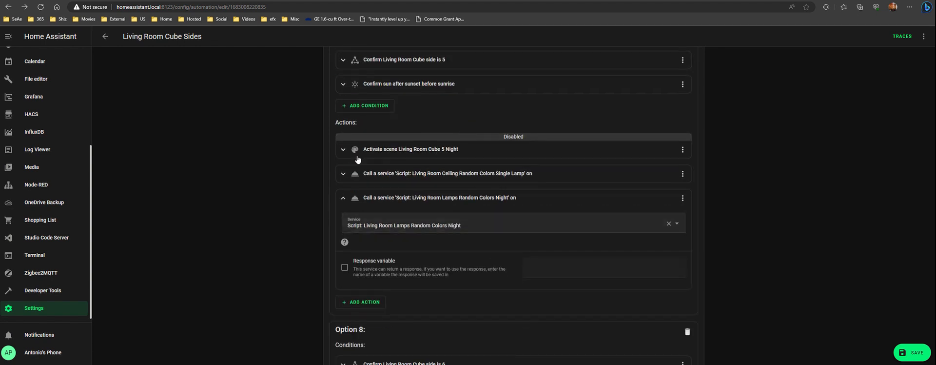
click(343, 198)
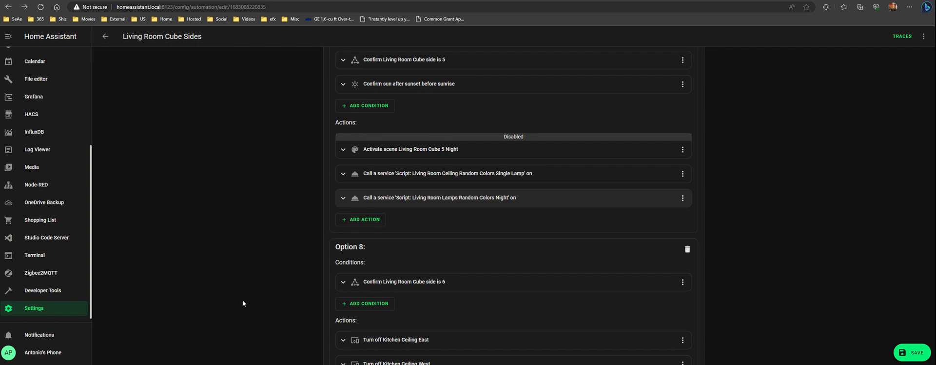
scroll(243, 302, down, 1)
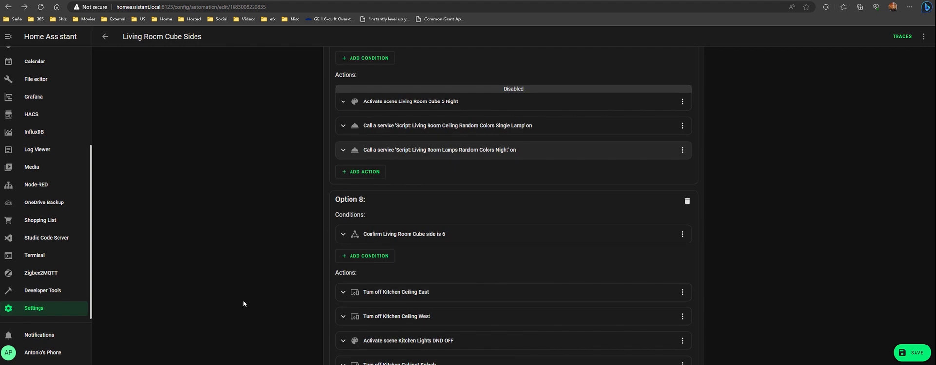
scroll(244, 300, down, 2)
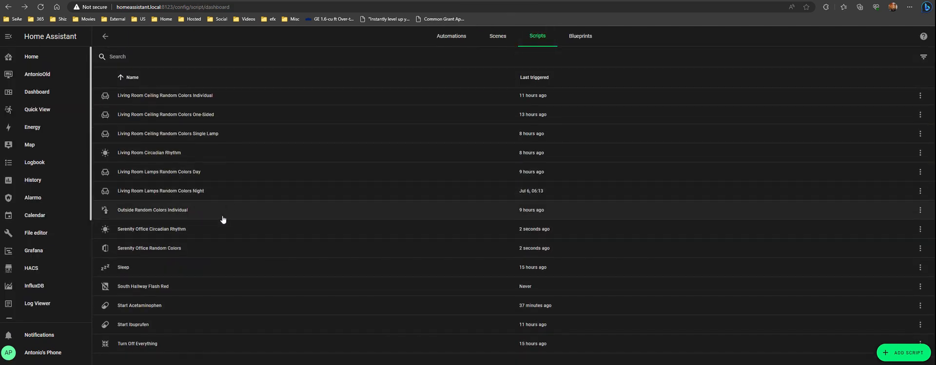
Step: Look through the list of scripts for the hallway, kitchen, living room and office lights
scroll(226, 188, up, 3)
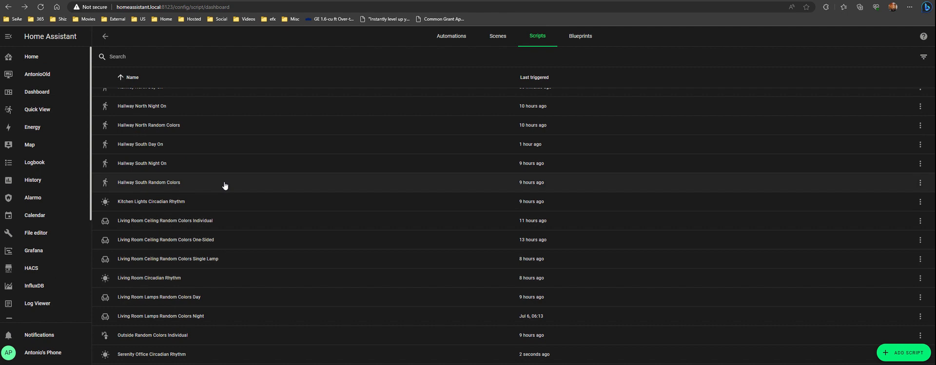
scroll(224, 185, up, 2)
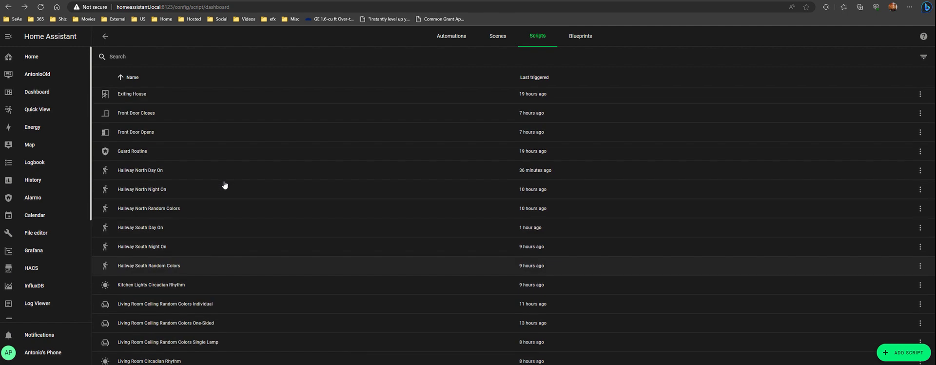
scroll(225, 184, up, 1)
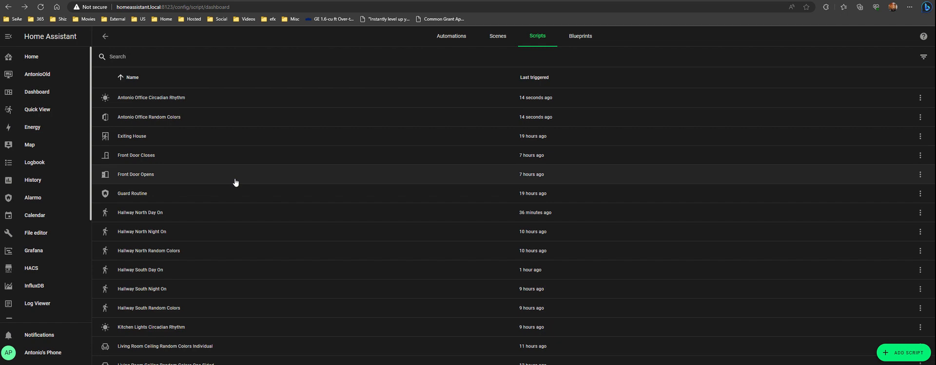
scroll(207, 188, down, 5)
scroll(207, 190, down, 2)
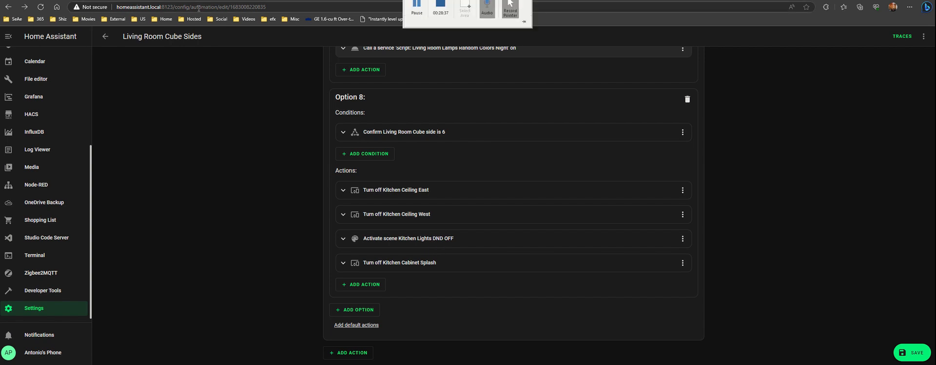
Step: Save the Living Room Cube Sides automation and return to the automations list
click(907, 353)
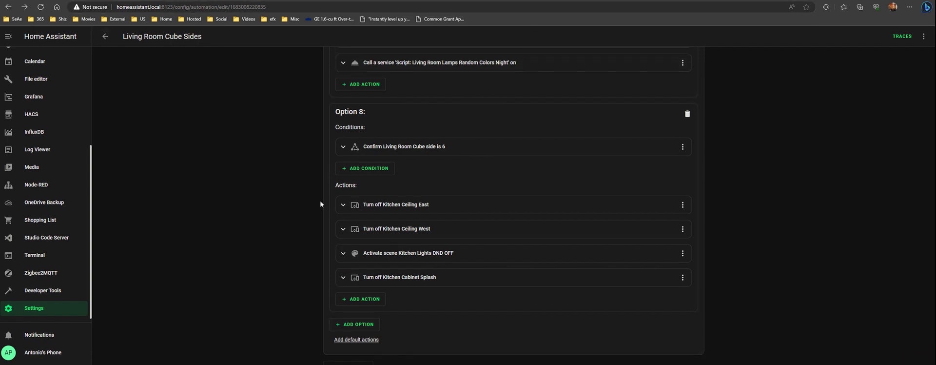
click(105, 36)
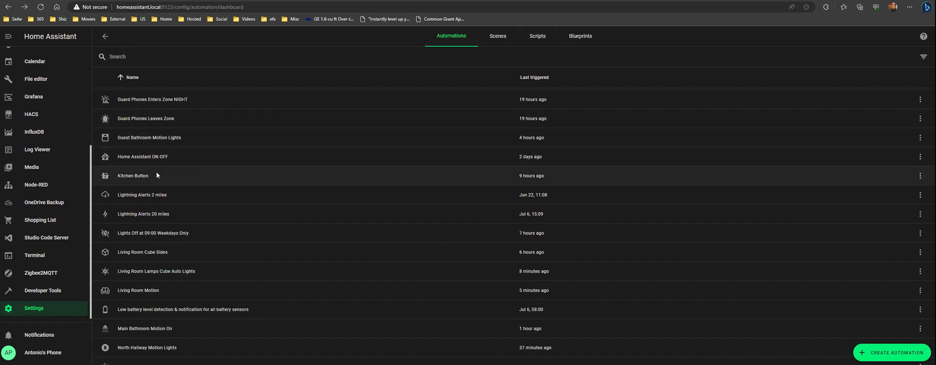
Step: Open the Kitchen Button automation, expand its choose action, and examine the Kitchen-On day and night cases in Options 1 and 2
click(174, 175)
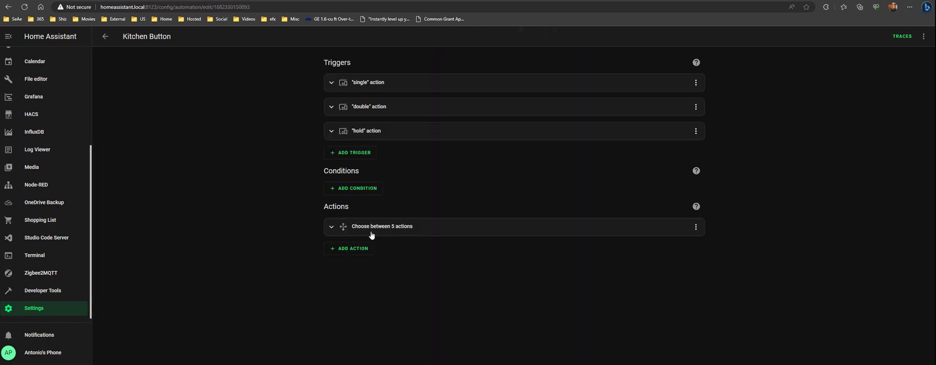
click(428, 230)
scroll(405, 216, down, 2)
scroll(404, 216, down, 2)
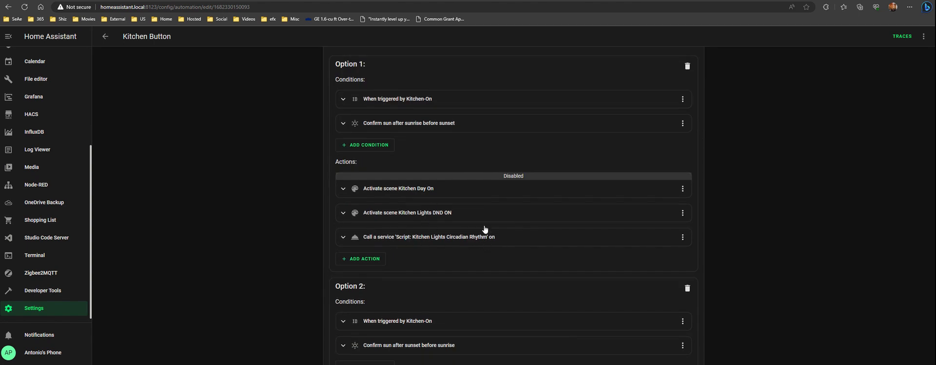
scroll(291, 180, up, 1)
scroll(291, 181, down, 1)
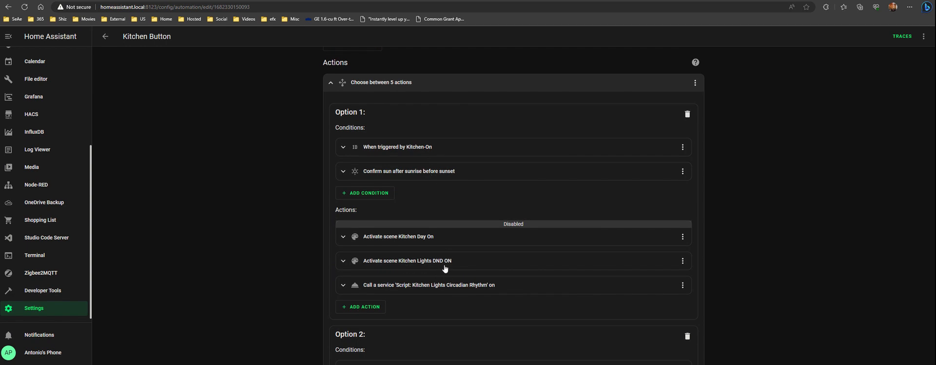
scroll(443, 266, down, 2)
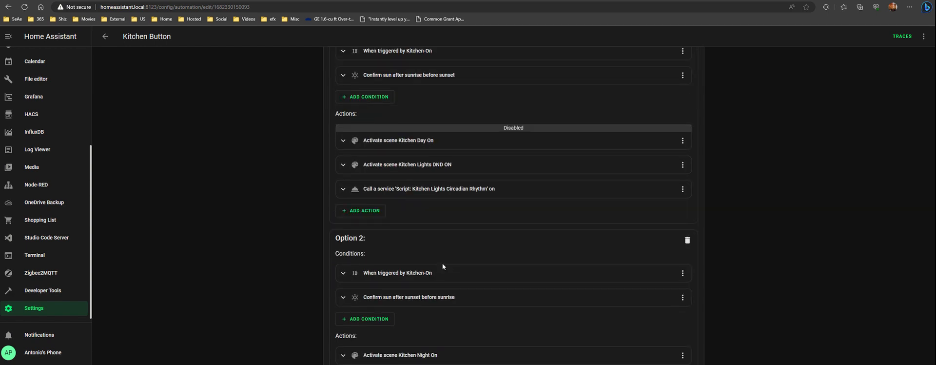
scroll(442, 263, down, 3)
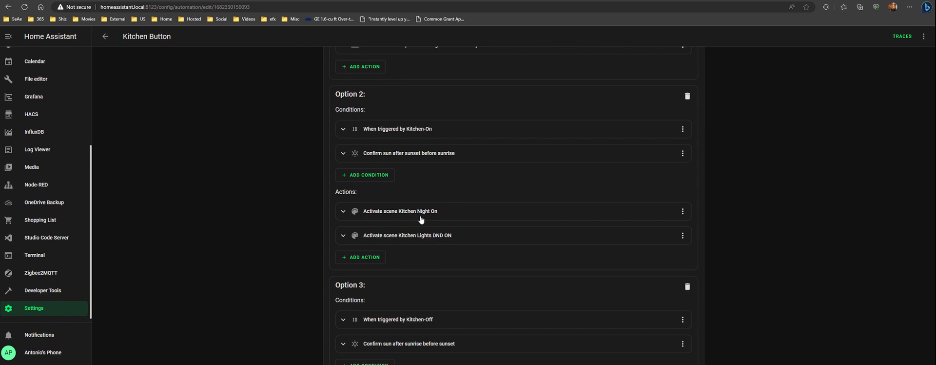
Step: Examine the conditions and actions of the Kitchen-Off and Common-Area-Off cases in Options 3 to 5
scroll(413, 215, down, 3)
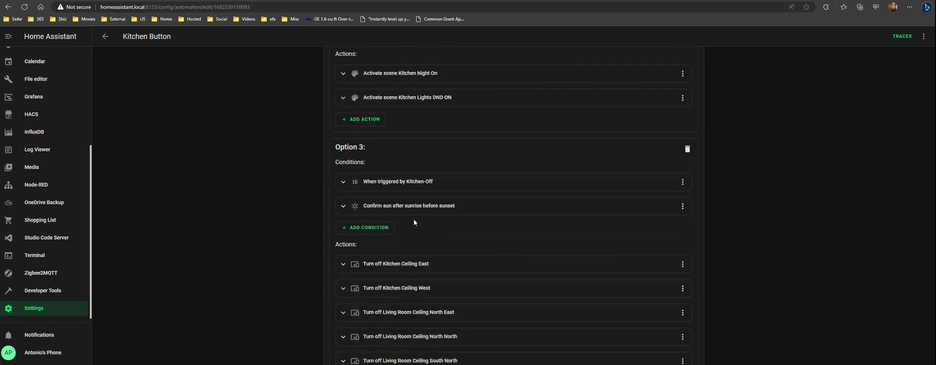
scroll(413, 219, down, 4)
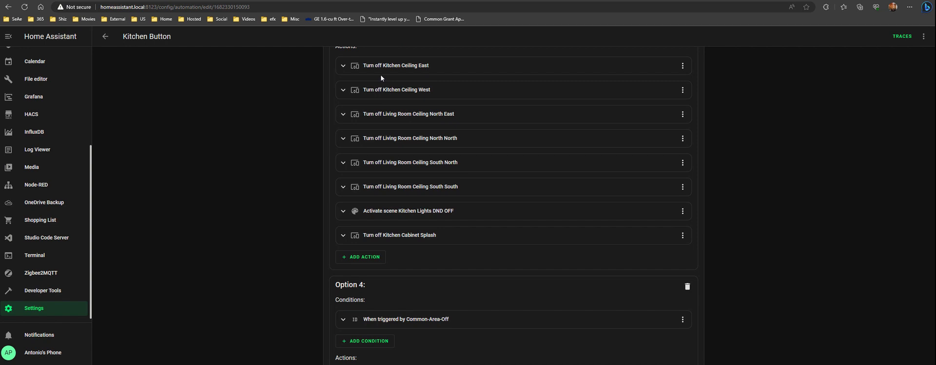
scroll(415, 243, down, 4)
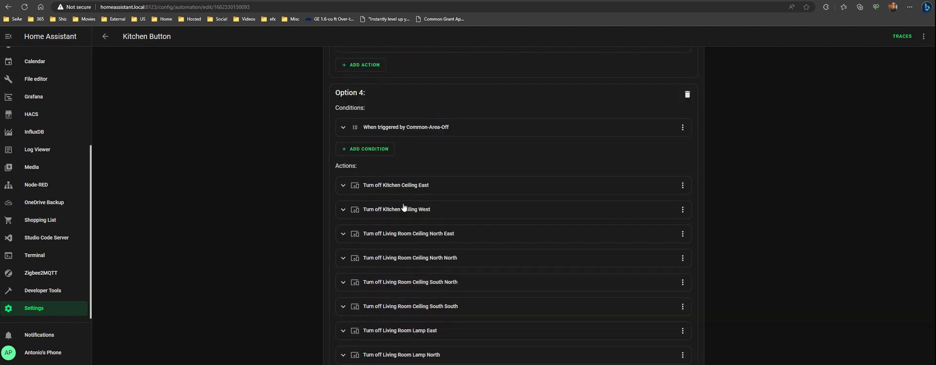
scroll(427, 254, down, 6)
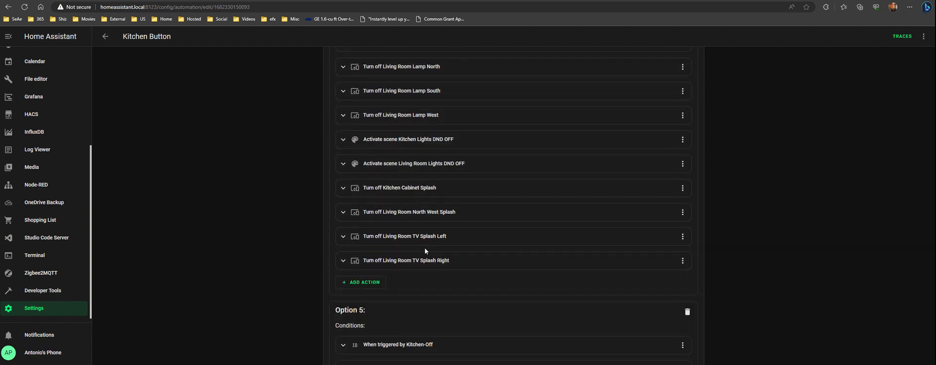
scroll(424, 245, up, 8)
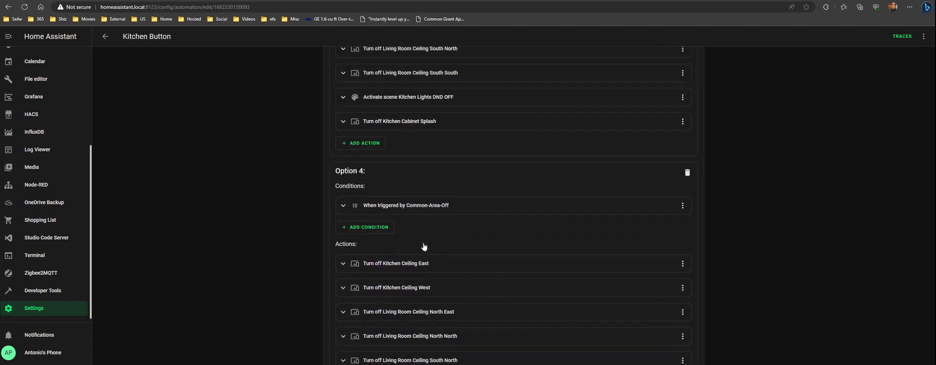
scroll(423, 244, down, 8)
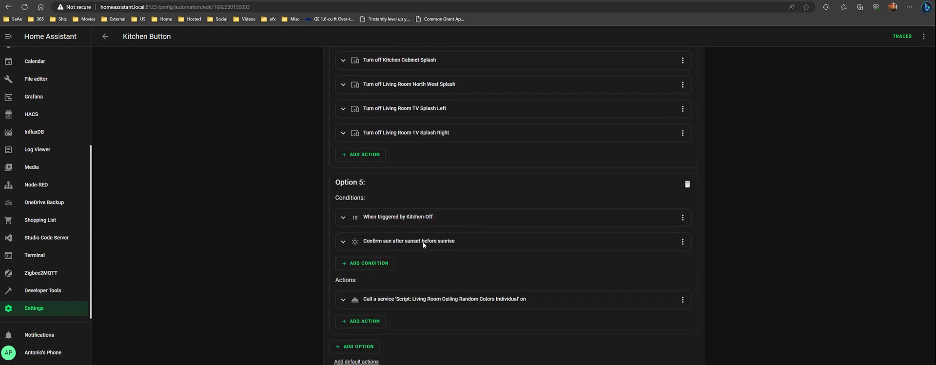
scroll(423, 244, down, 1)
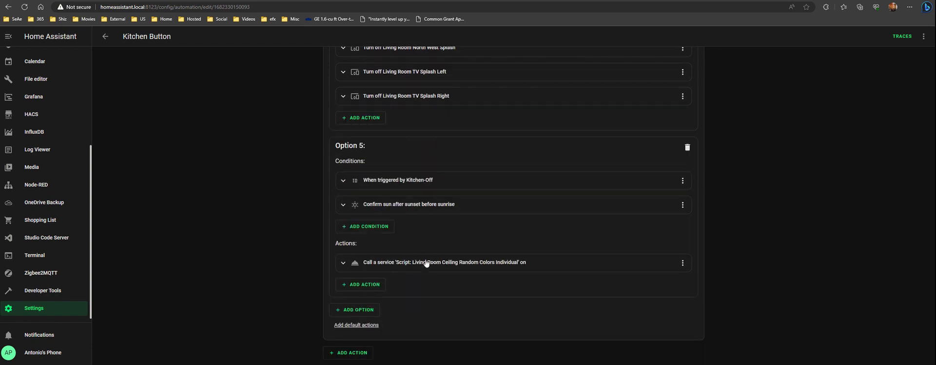
Step: Expand the Kitchen Button's "hold" action trigger to examine its trigger ID and device
scroll(428, 238, up, 1)
scroll(428, 238, up, 10)
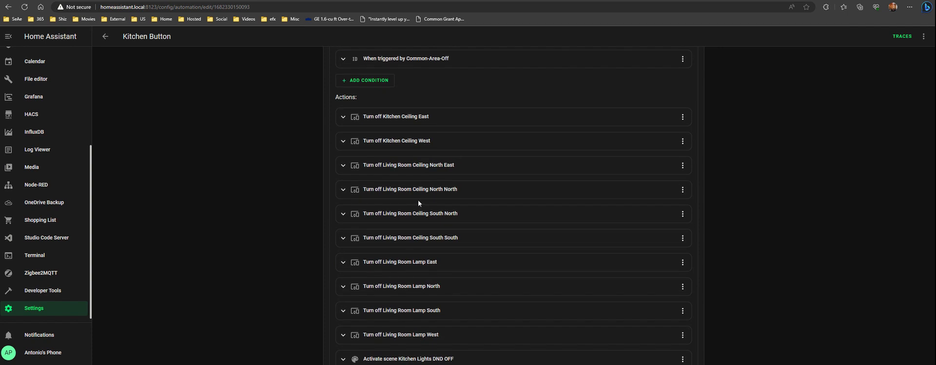
scroll(418, 201, up, 15)
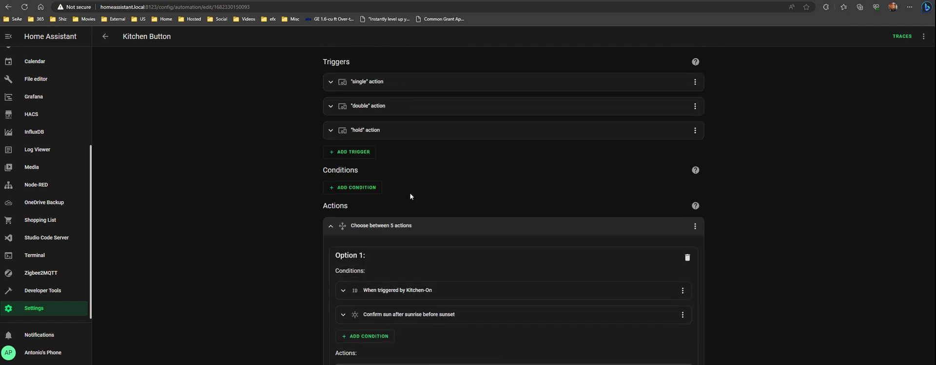
click(384, 132)
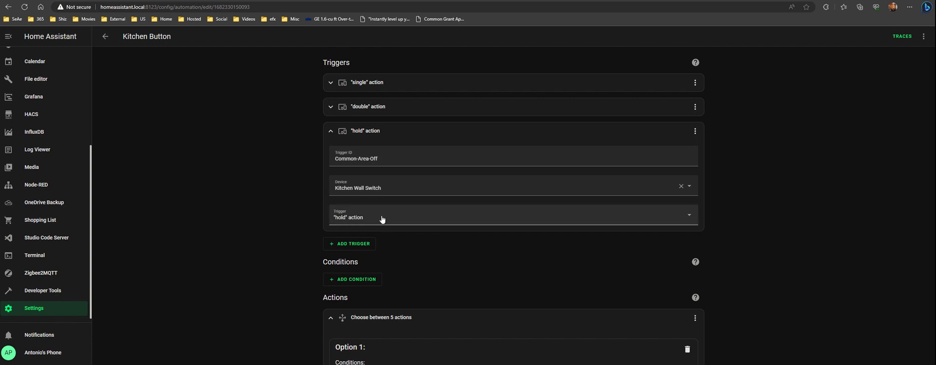
Step: Examine Option 4's individual turn-off actions for Common-Area-Off, expanding and collapsing the Living Room Ceiling North East action
scroll(279, 206, down, 10)
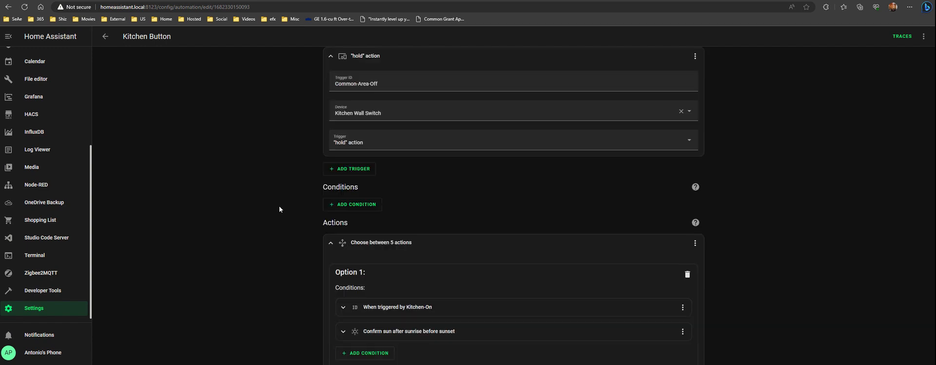
scroll(291, 222, down, 15)
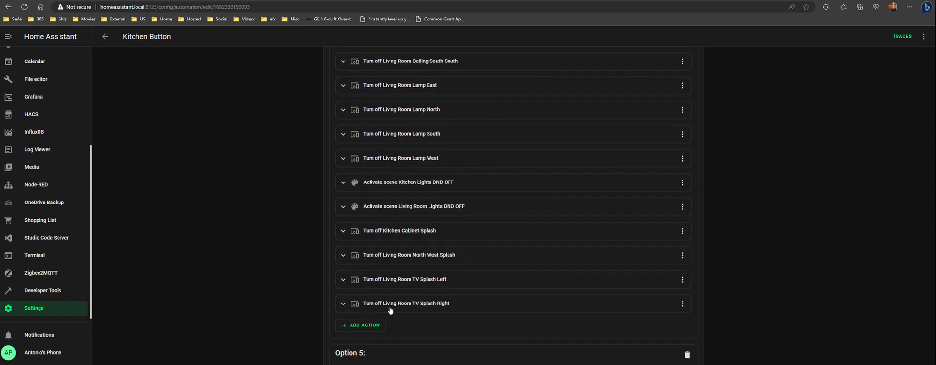
scroll(392, 303, up, 2)
scroll(392, 303, up, 3)
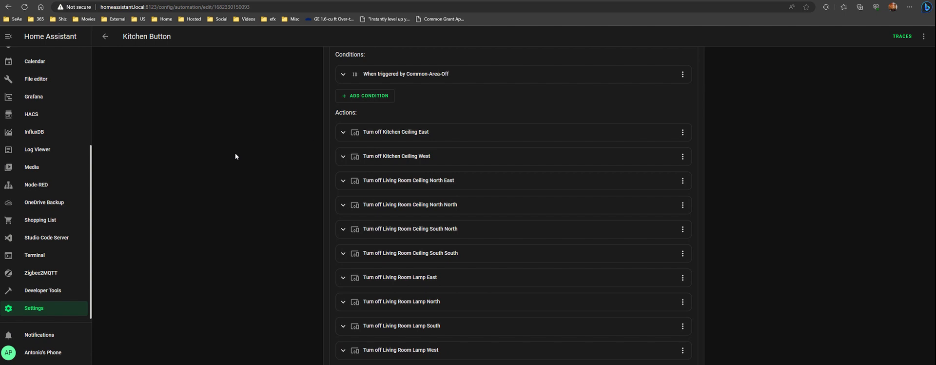
click(458, 183)
click(457, 182)
scroll(283, 169, up, 4)
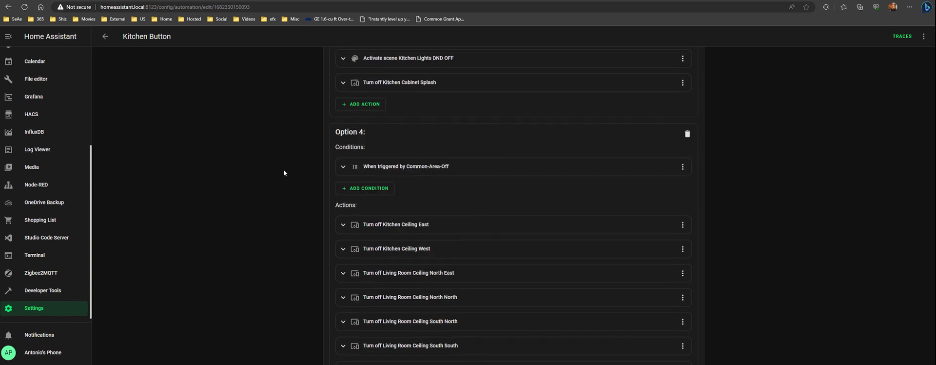
Step: Review Option 3's turn-off actions, expanding and collapsing the one for Kitchen Cabinet Splash
scroll(286, 174, up, 2)
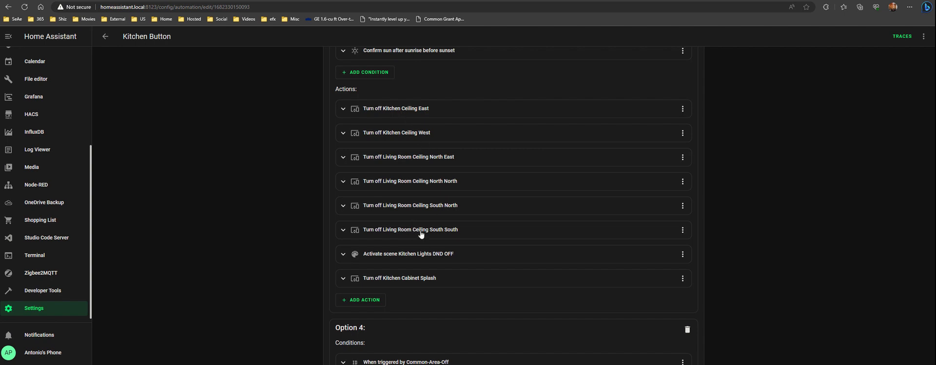
click(416, 279)
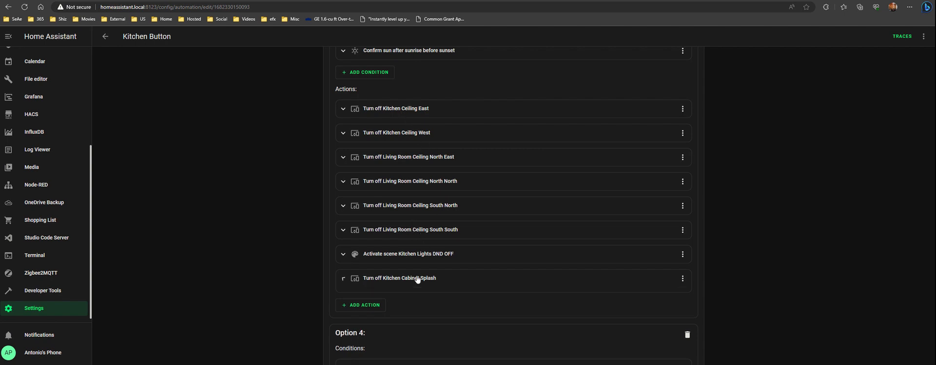
click(406, 279)
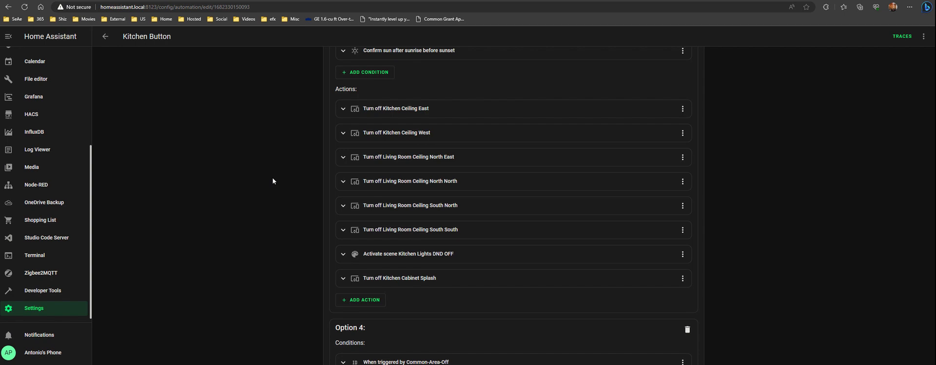
Step: Switch from the Kitchen Button automation to the browser tab with the scripts list
scroll(274, 125, up, 5)
scroll(274, 126, up, 9)
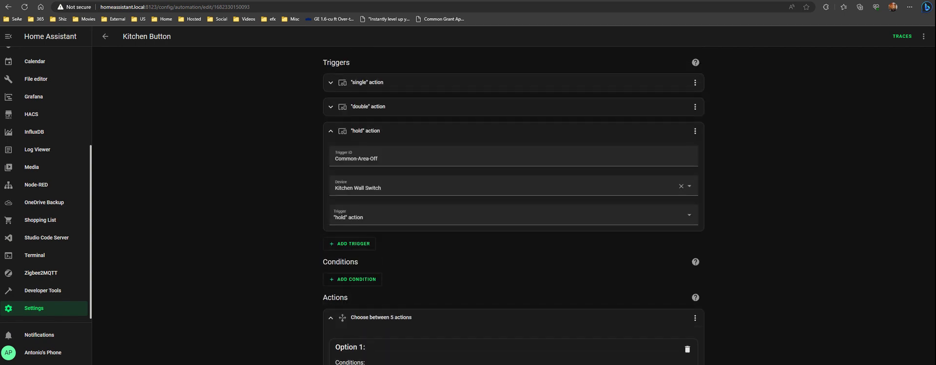
click(200, 1)
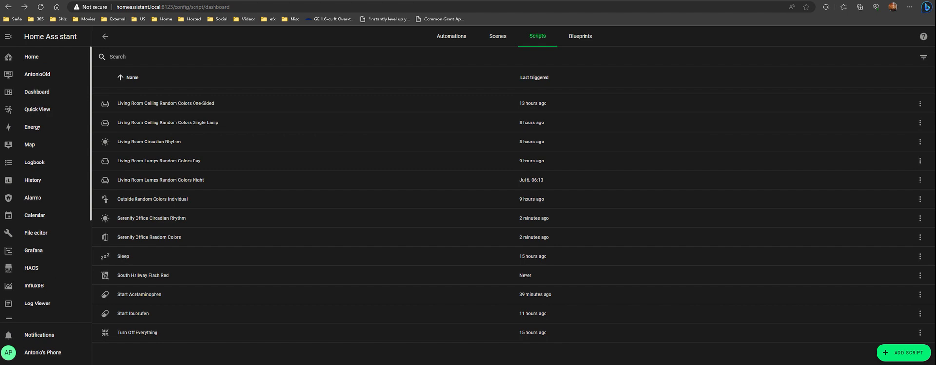
Step: Switch to the Amazon product page for the Aeotec SmartThings Motion Sensor and highlight most of its title
mouse_move(440, 1)
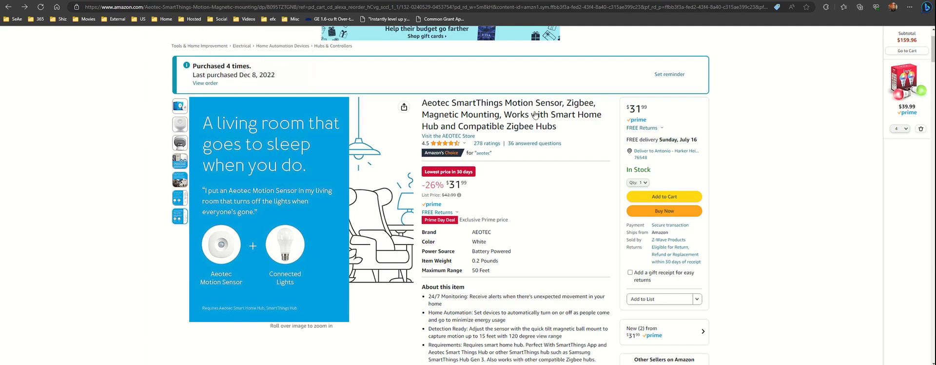
drag(494, 102, 574, 130)
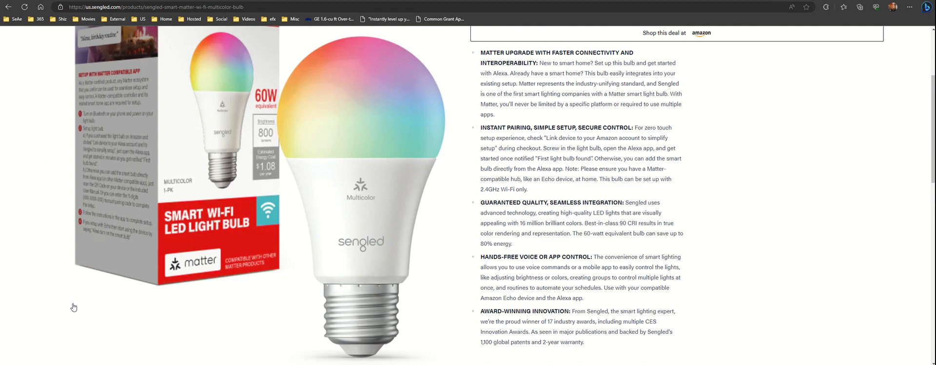
Step: Review the packaging image and feature descriptions of the Sengled Smart Wi-Fi Matter LED Multicolor A19 Light Bulb
scroll(83, 283, up, 2)
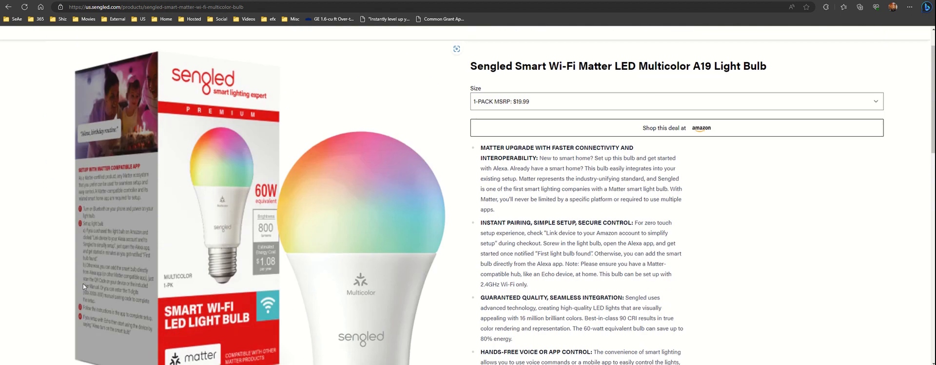
scroll(83, 283, down, 2)
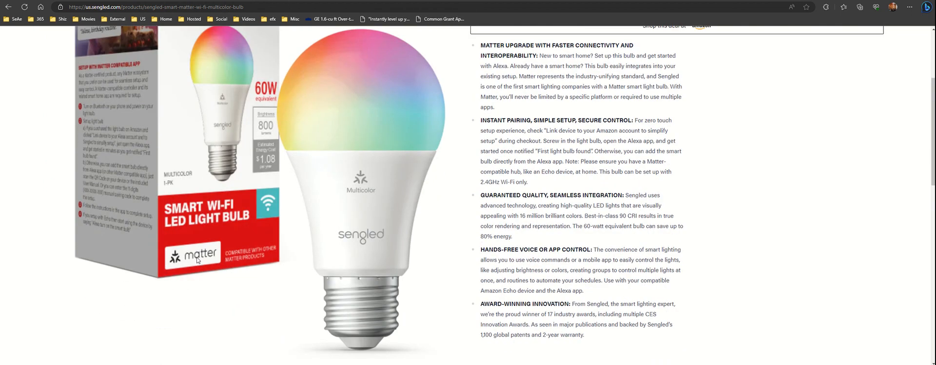
scroll(189, 251, up, 3)
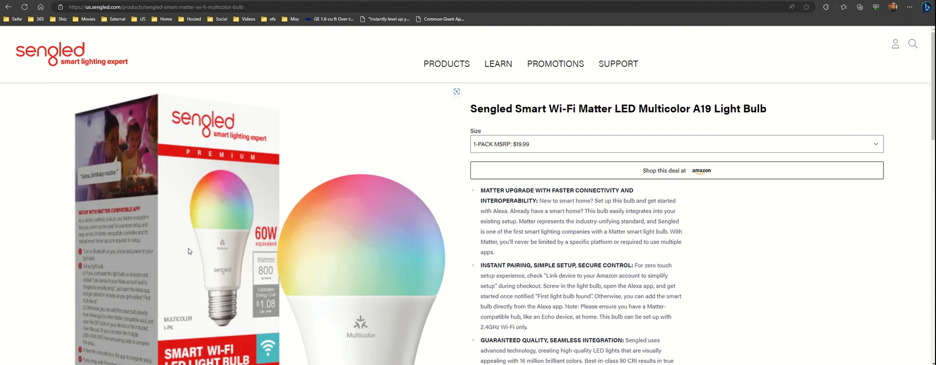
scroll(189, 250, down, 5)
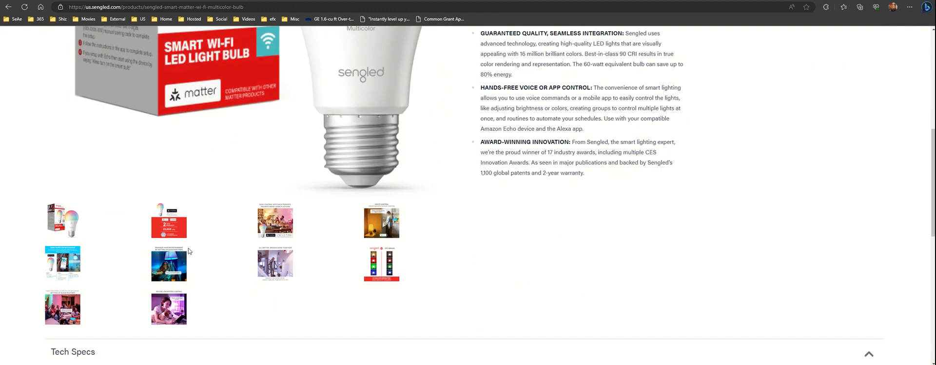
scroll(189, 251, up, 6)
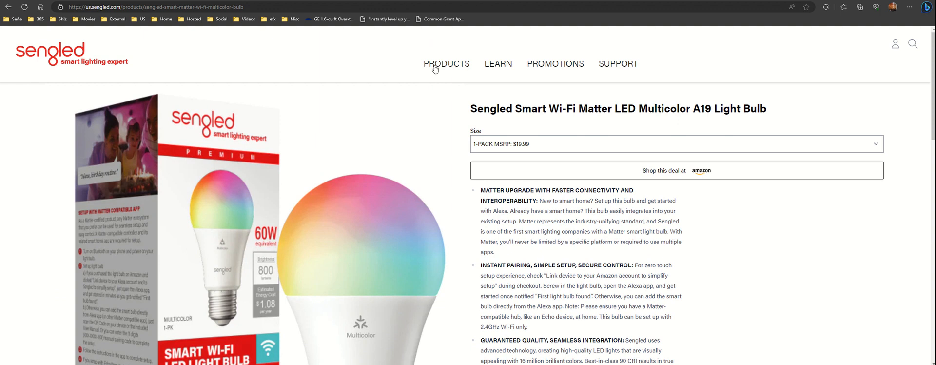
Step: Open Sengled's Zigbee product collection and look over the Smart LED Multicolor A19 Bulb's product page
mouse_move(434, 68)
click(330, 153)
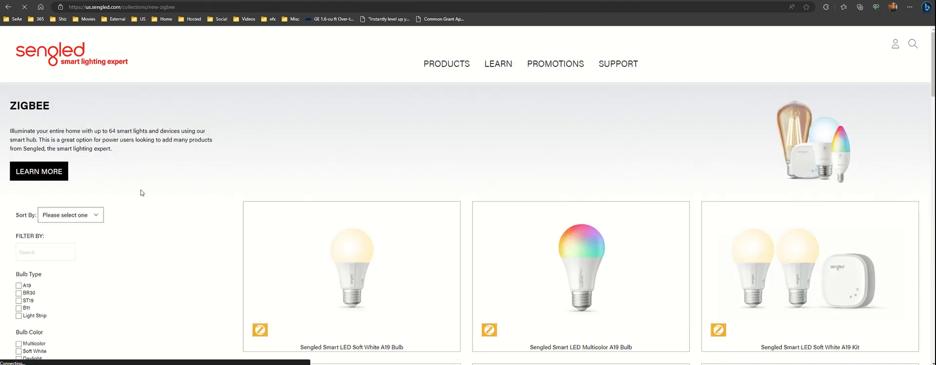
scroll(251, 190, down, 2)
click(564, 184)
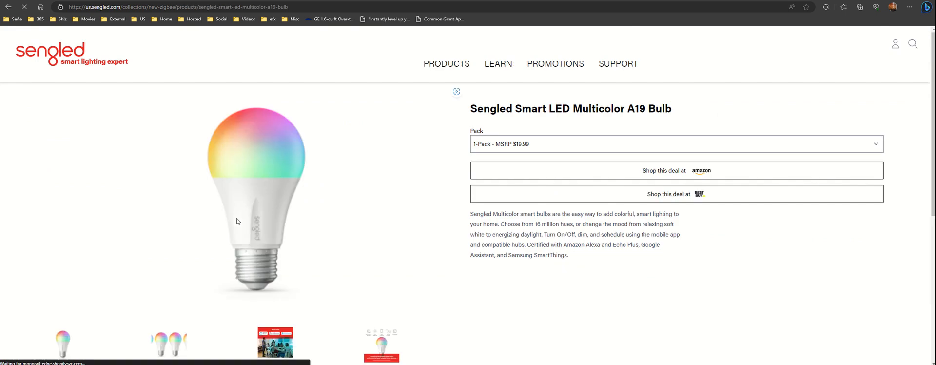
scroll(299, 186, down, 3)
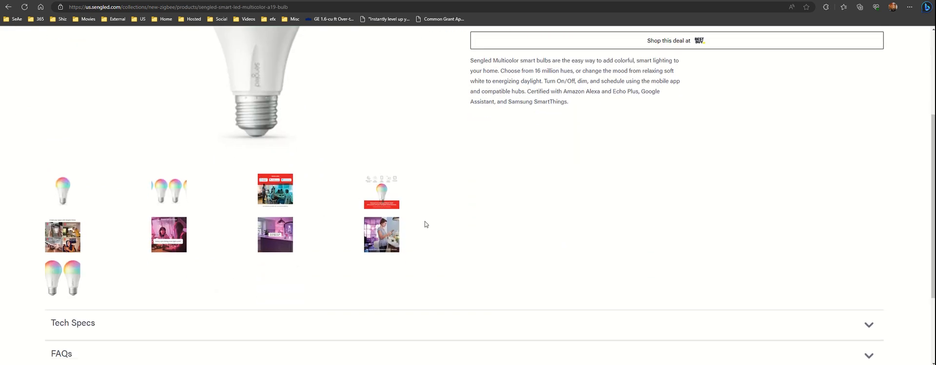
scroll(423, 225, up, 3)
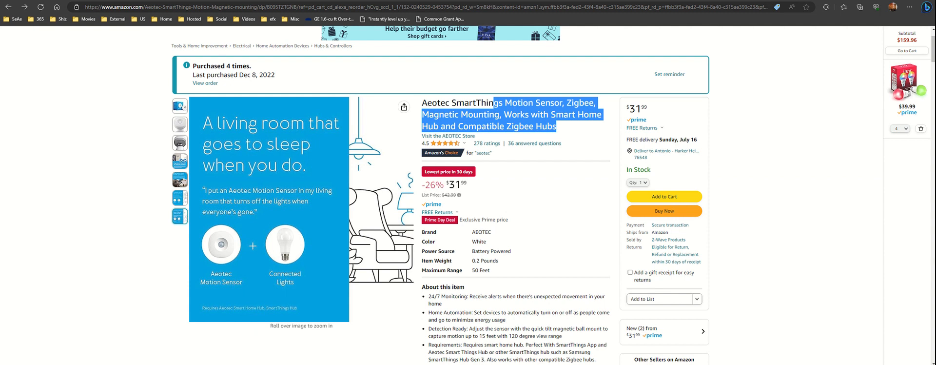
scroll(124, 137, up, 2)
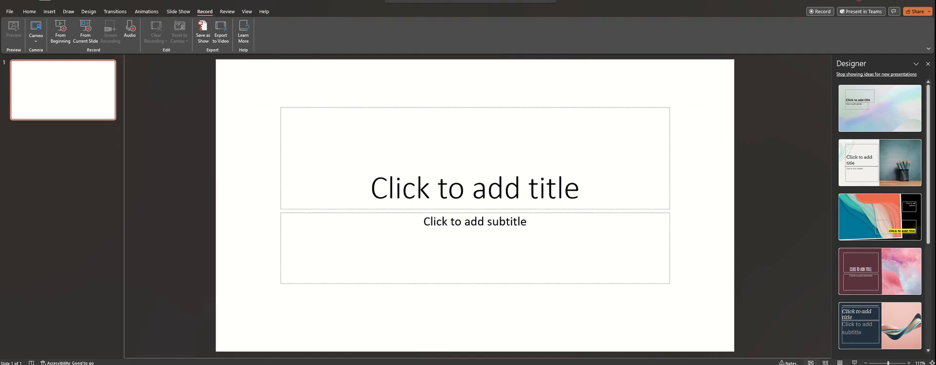
mouse_move(467, 1)
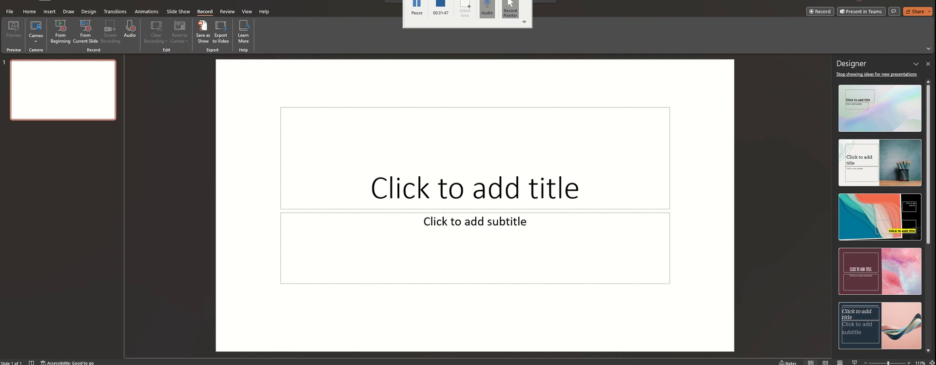